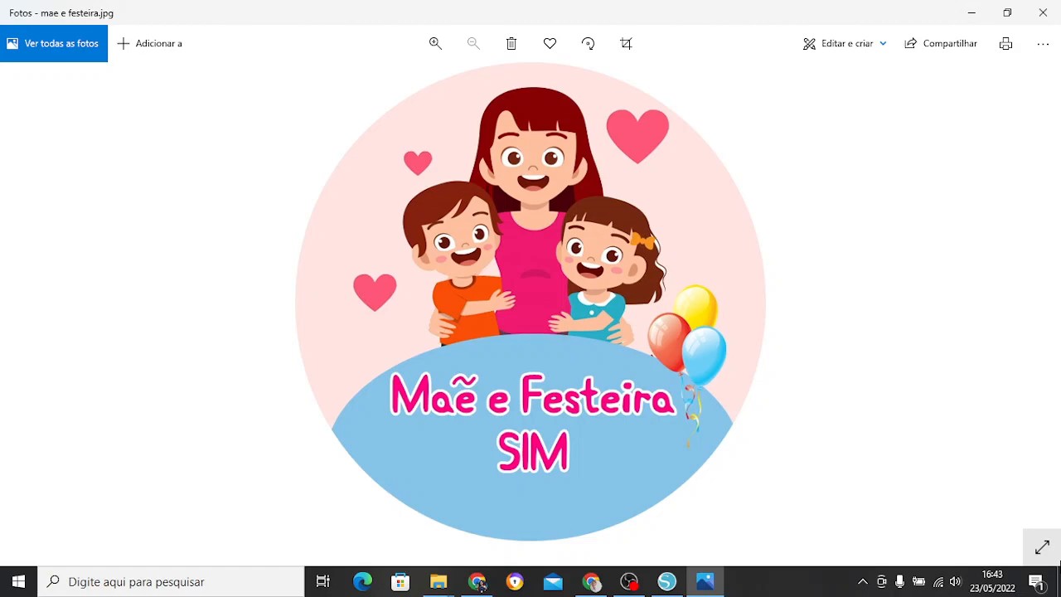
Look through the cake topper sample images in Photos, from the scissor-cut thumbnail to the machine-cut one.
{"action": "key", "text": "alt+Tab"}
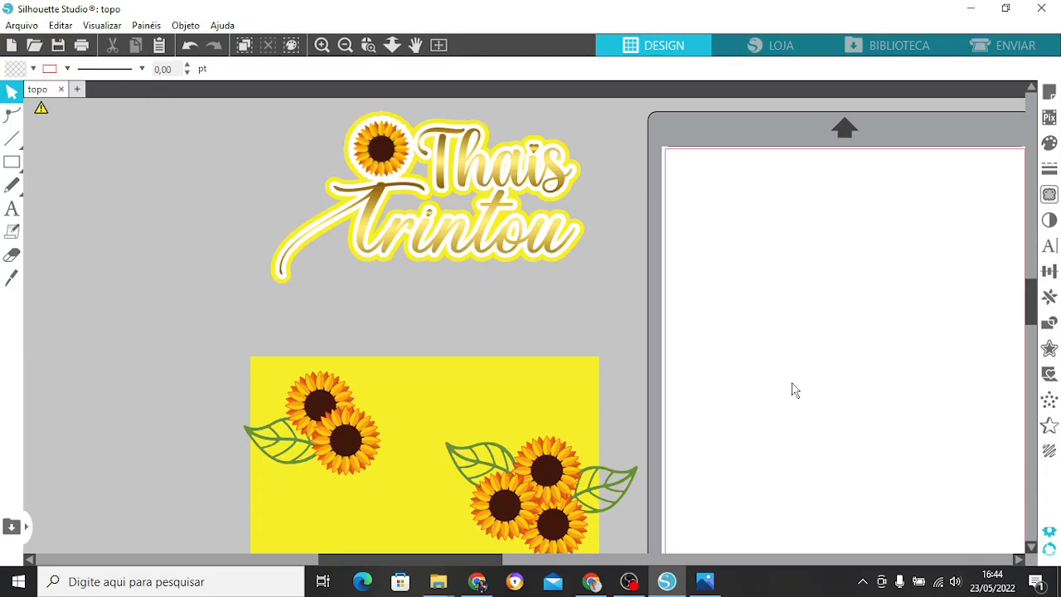
{"action": "key", "text": "alt+Tab"}
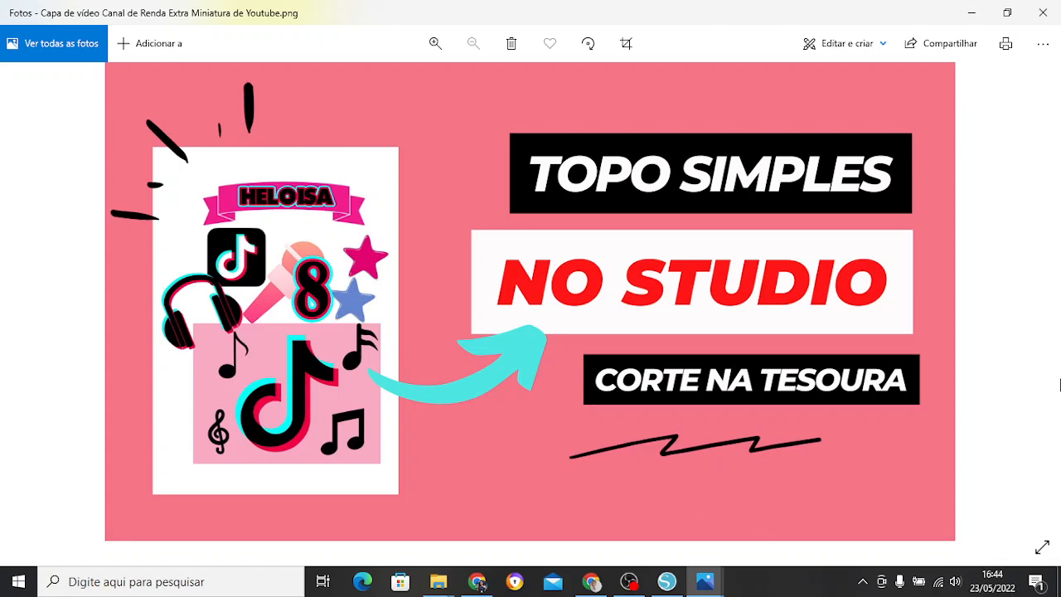
{"action": "key", "text": "Right"}
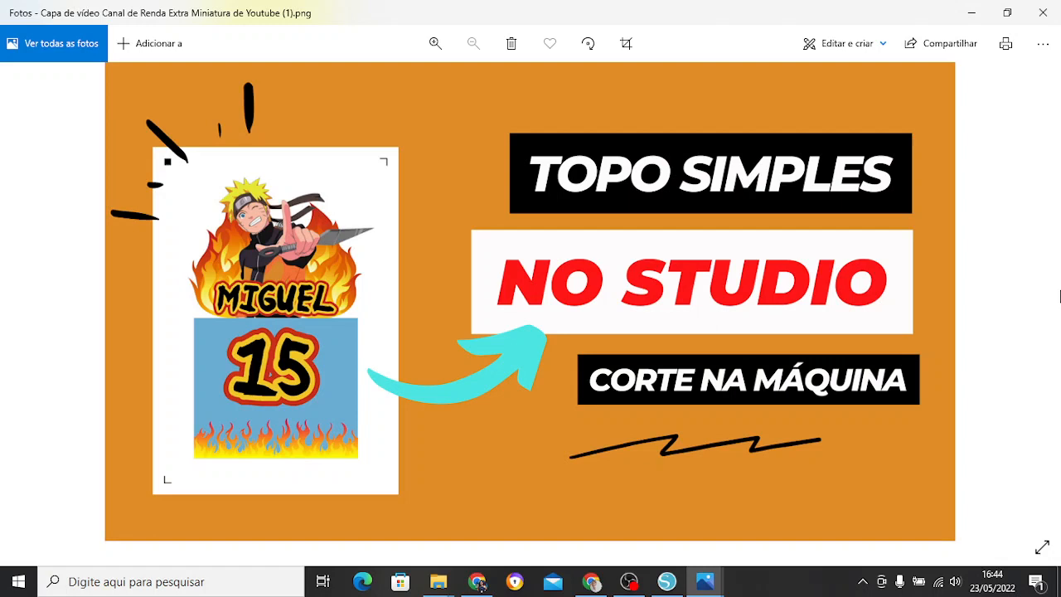
{"action": "left_click", "coordinate": [1056, 296]}
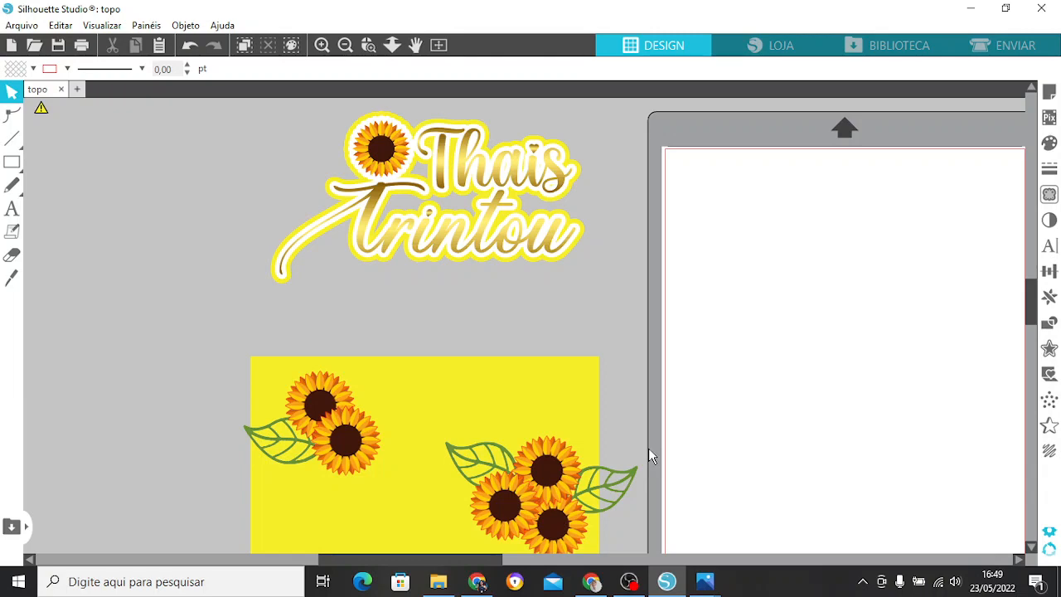
Review the leaf, gold texture and sunflower images in the TOPO GIRASSOL folder, then return to Silhouette Studio.
{"action": "left_click", "coordinate": [448, 584]}
{"action": "left_click", "coordinate": [398, 257]}
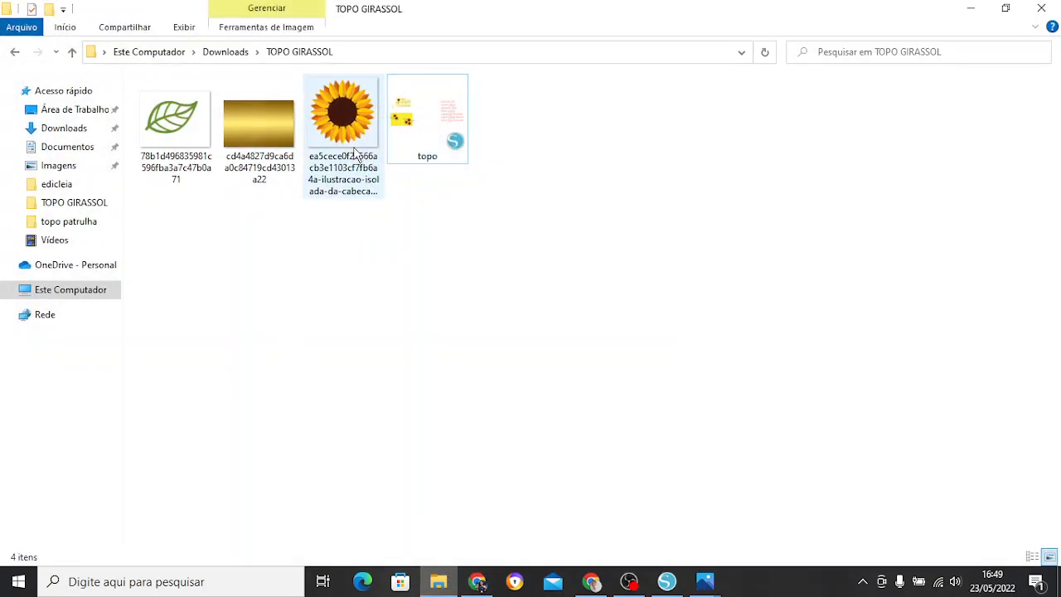
{"action": "left_click", "coordinate": [355, 151]}
{"action": "left_click", "coordinate": [205, 133]}
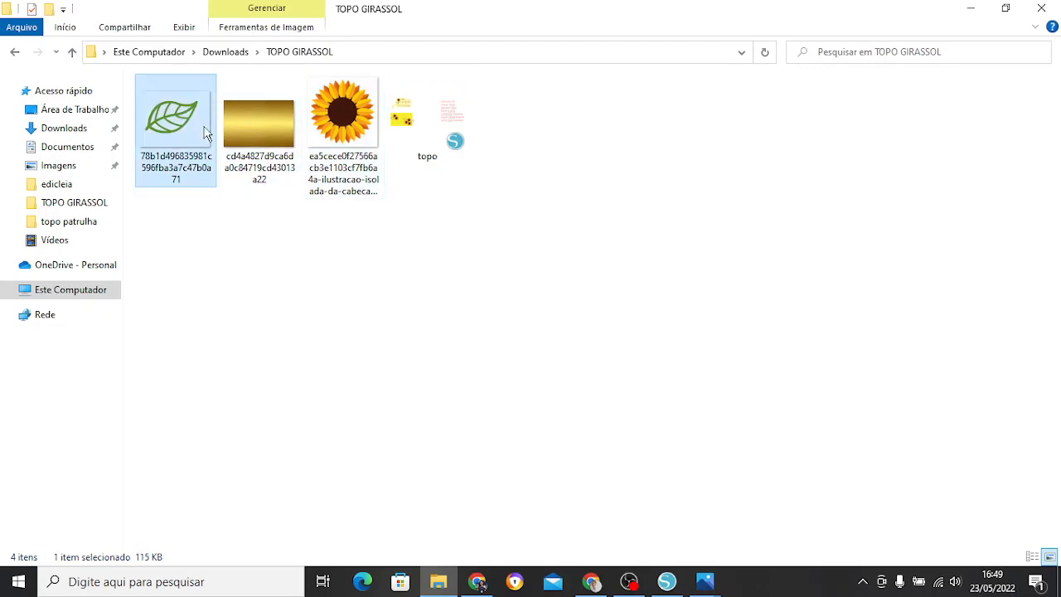
{"action": "left_click", "coordinate": [258, 110]}
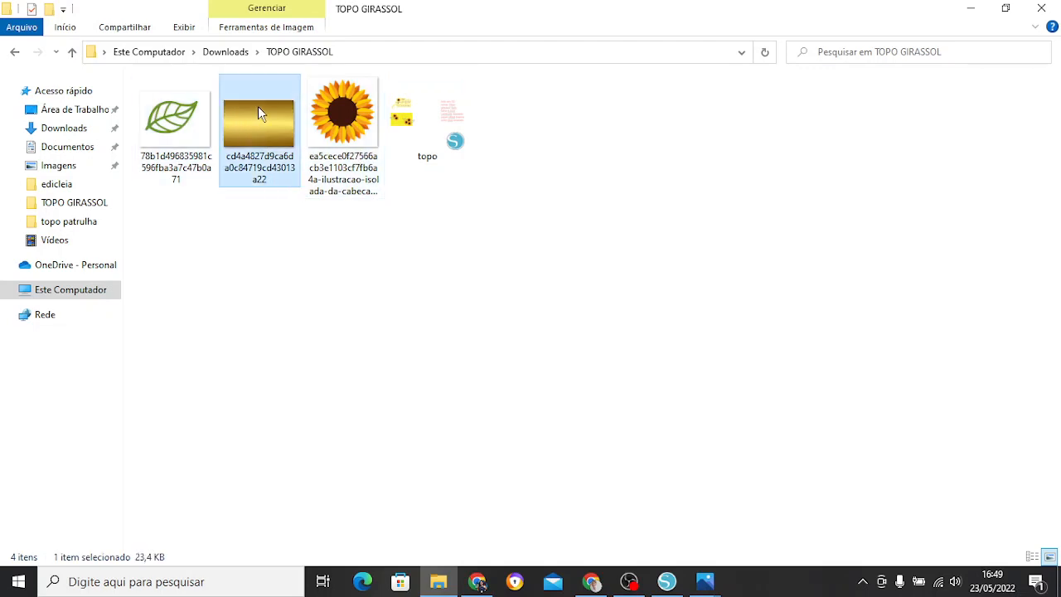
{"action": "left_click", "coordinate": [668, 582]}
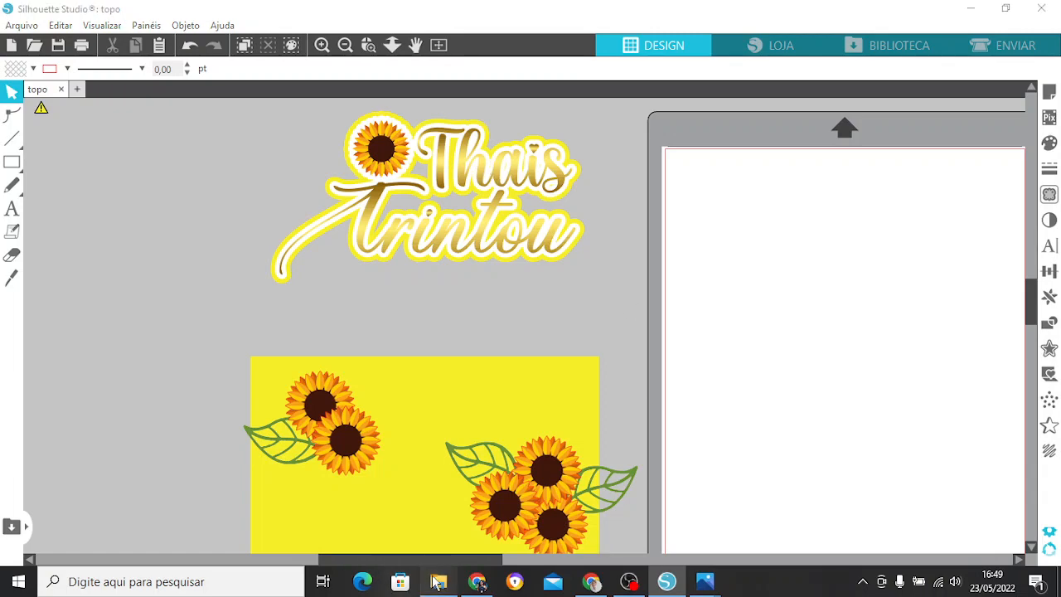
{"action": "left_click", "coordinate": [439, 581]}
{"action": "left_click_drag", "start_coordinate": [208, 245], "coordinate": [383, 178]}
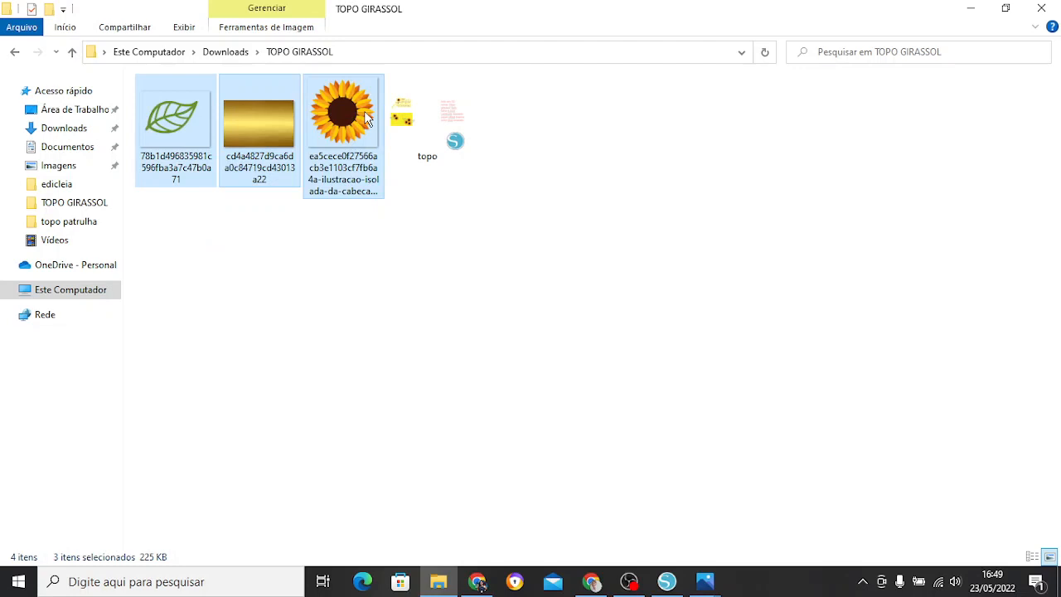
{"action": "left_click", "coordinate": [391, 267]}
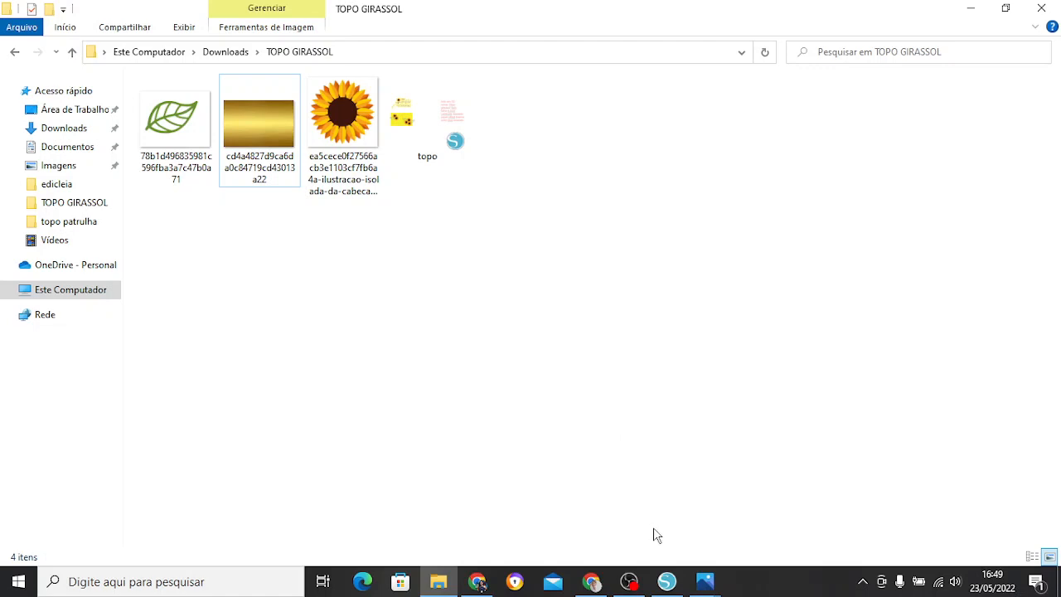
{"action": "left_click", "coordinate": [663, 585]}
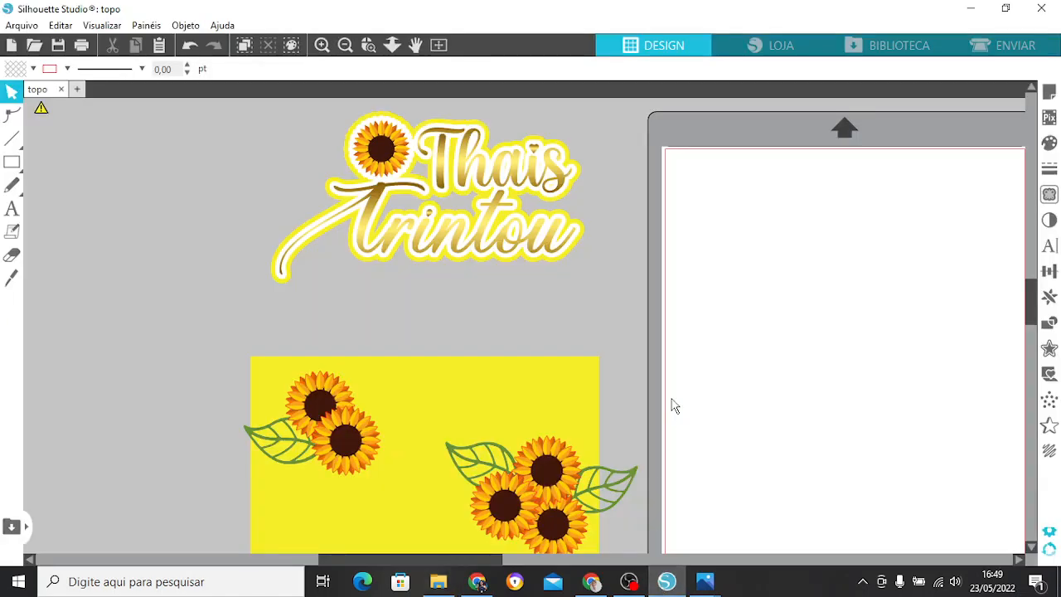
Check the dimensions of the finished yellow rectangle behind the sunflowers in the sample topper.
{"action": "left_click", "coordinate": [345, 46]}
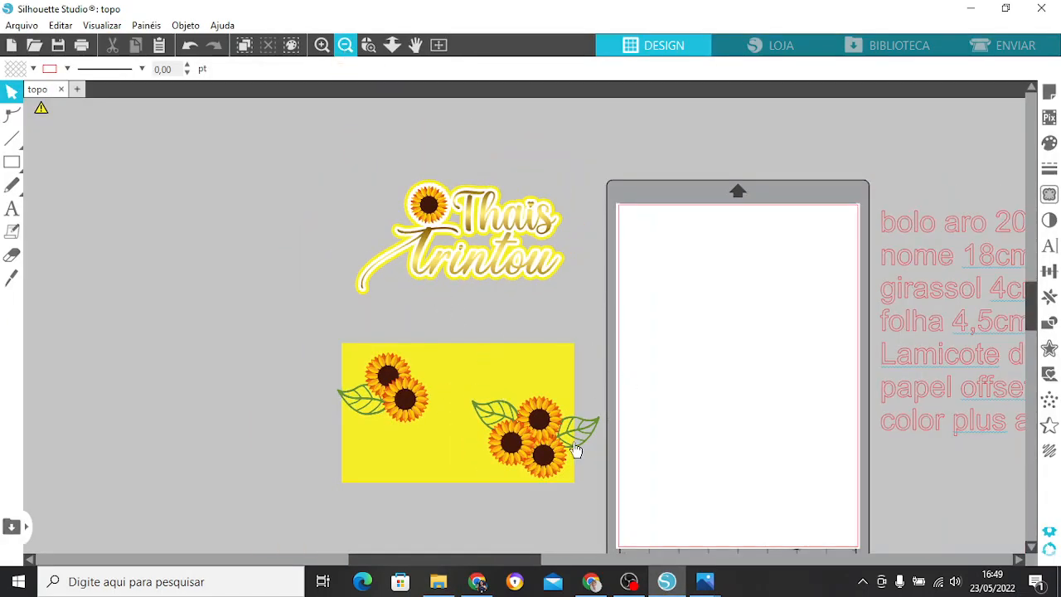
{"action": "left_click_drag", "start_coordinate": [536, 561], "coordinate": [563, 561]}
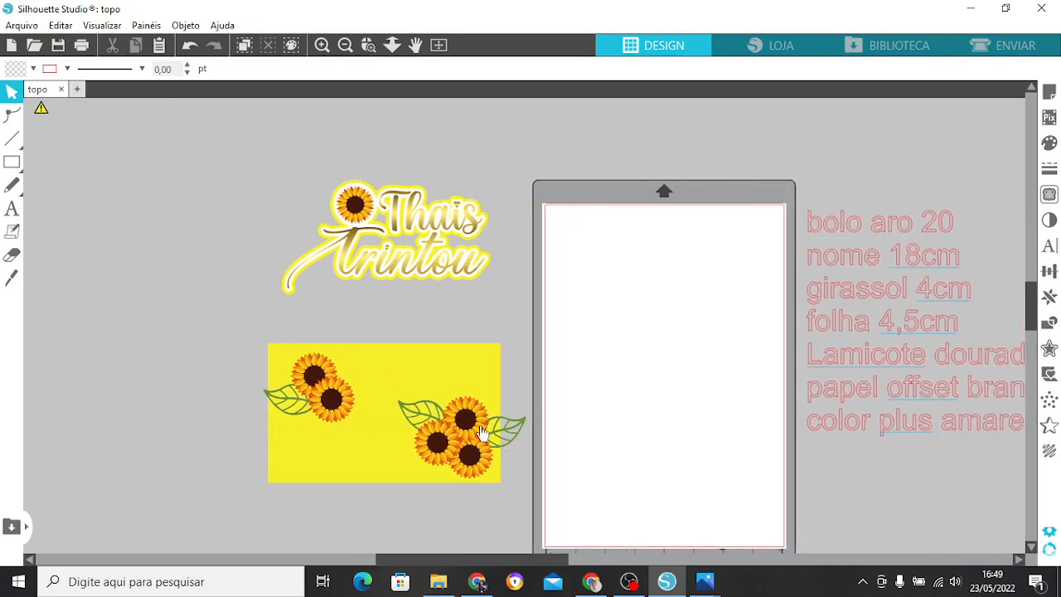
{"action": "left_click", "coordinate": [454, 365]}
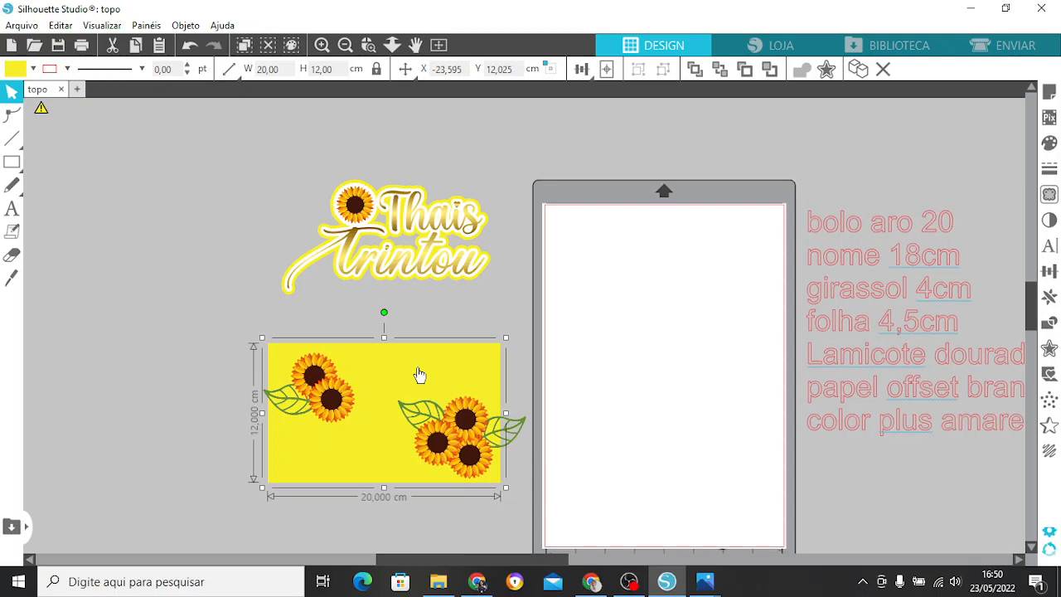
{"action": "left_click", "coordinate": [273, 320]}
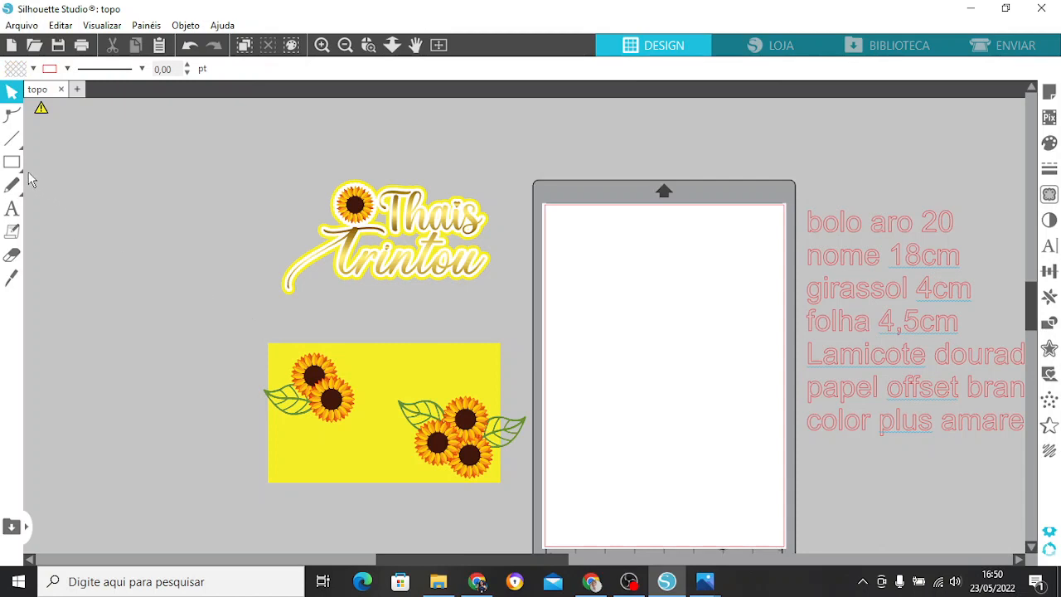
Draw a rectangle about 18.8 cm wide and 11 cm high across the middle of the blank page.
{"action": "mouse_move", "coordinate": [20, 170]}
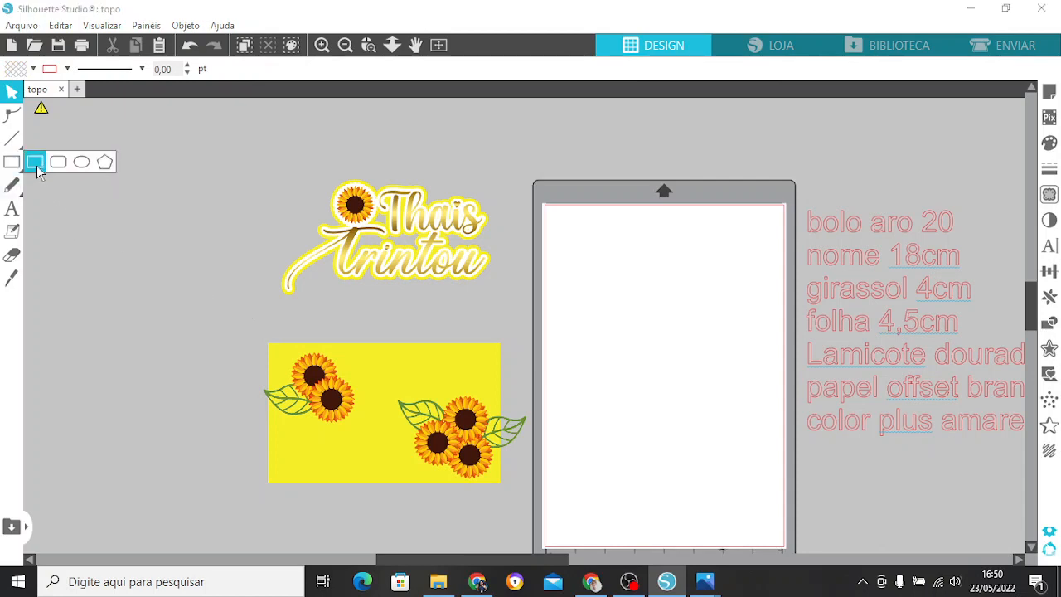
{"action": "left_click", "coordinate": [36, 166]}
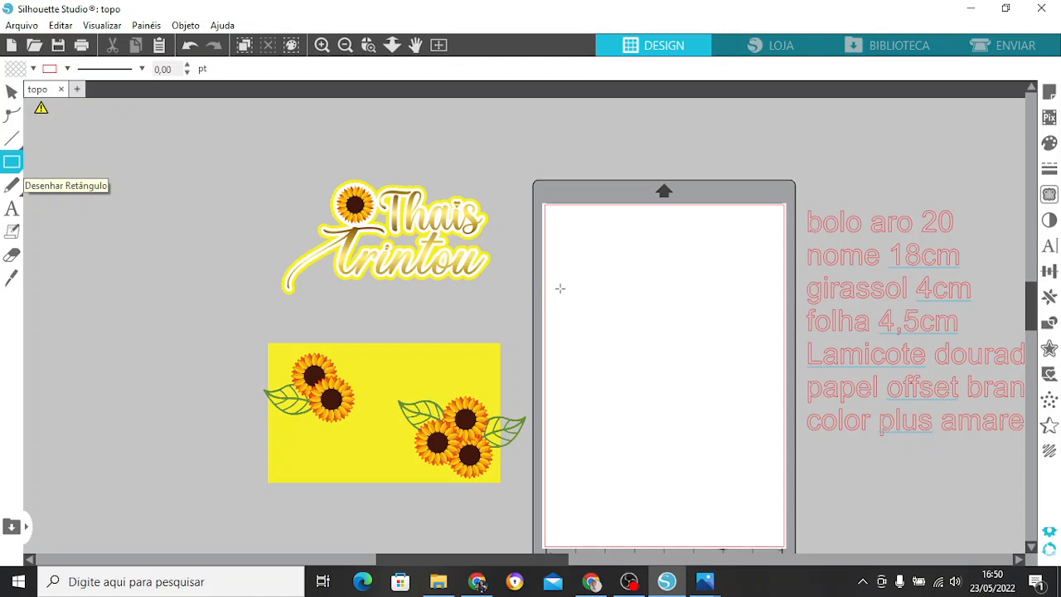
{"action": "mouse_move", "coordinate": [559, 287]}
{"action": "left_mouse_down"}
{"action": "mouse_move", "coordinate": [701, 442]}
{"action": "mouse_move", "coordinate": [768, 428]}
{"action": "mouse_move", "coordinate": [778, 415]}
{"action": "left_mouse_up"}
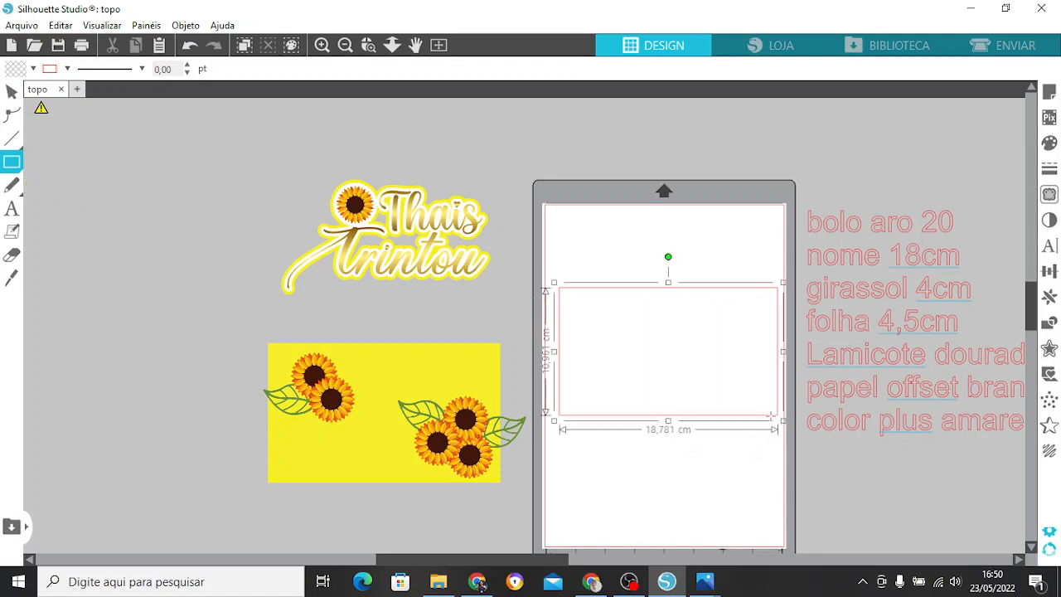
{"action": "left_click_drag", "start_coordinate": [560, 555], "coordinate": [606, 557]}
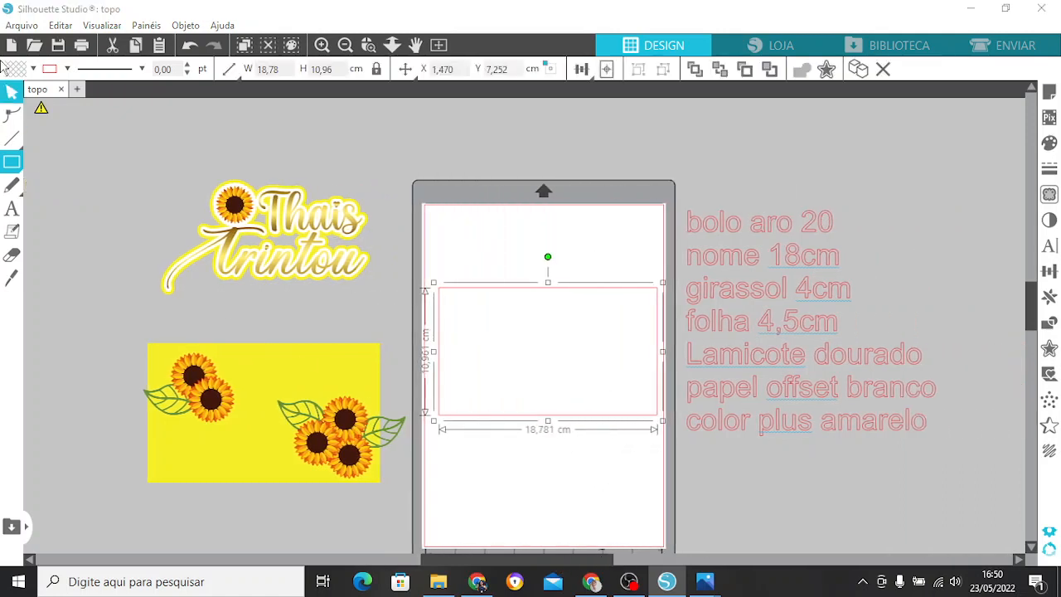
{"action": "left_click", "coordinate": [12, 93]}
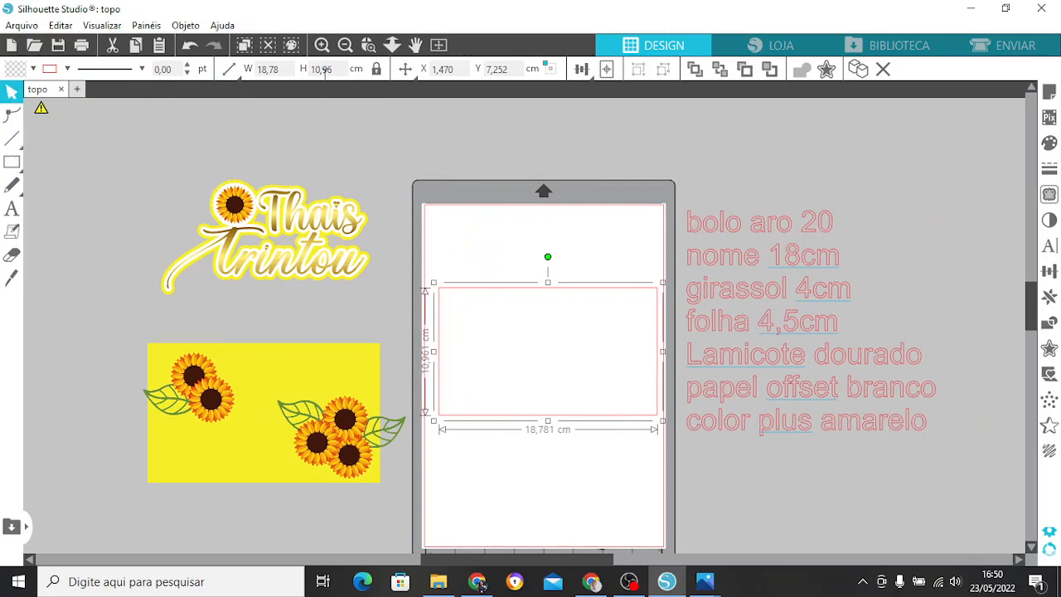
Unlock the new rectangle's proportions and set its width to 20 cm and its height to 12 cm.
{"action": "left_click", "coordinate": [375, 70]}
{"action": "left_click", "coordinate": [377, 71]}
{"action": "left_click", "coordinate": [285, 69]}
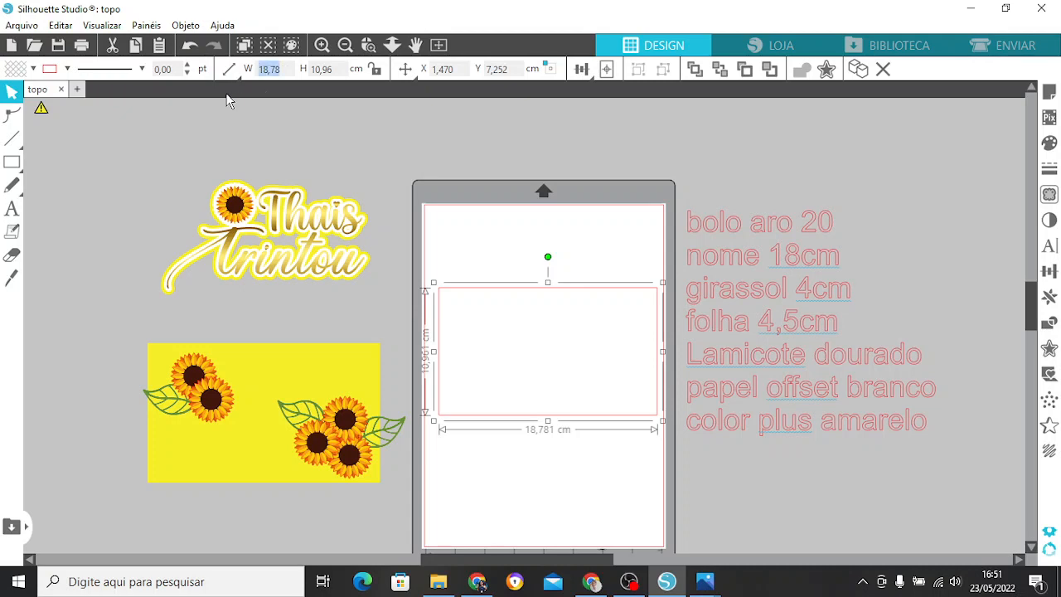
{"action": "type", "text": "20"}
{"action": "key", "text": "Return"}
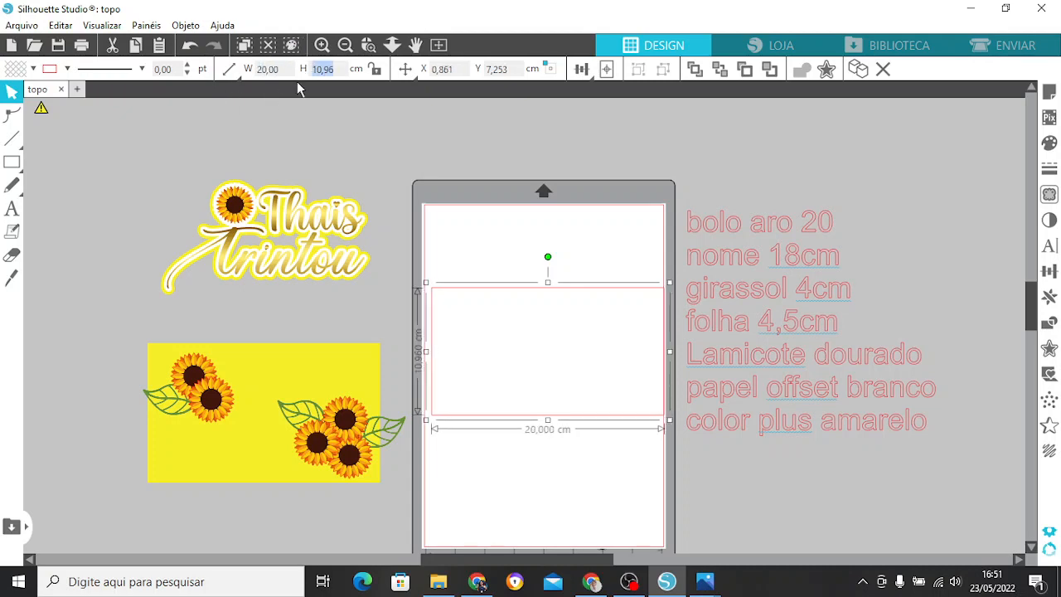
{"action": "type", "text": "12"}
{"action": "key", "text": "Return"}
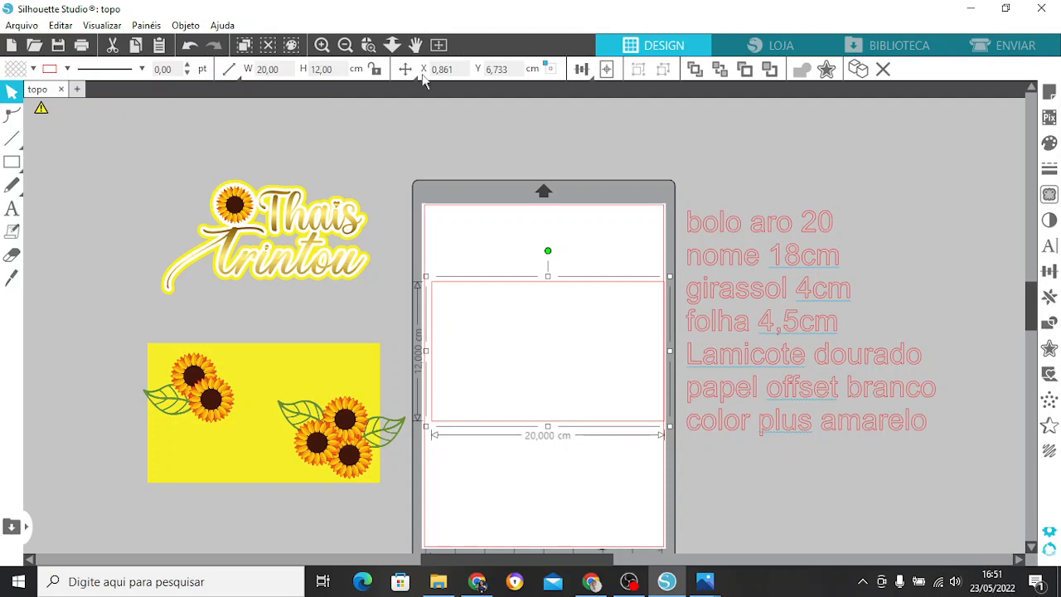
Fill the new rectangle with yellow F7EF28 and move it down into the lower half of the page.
{"action": "left_click", "coordinate": [466, 172]}
{"action": "left_click", "coordinate": [534, 287]}
{"action": "left_click", "coordinate": [1047, 152]}
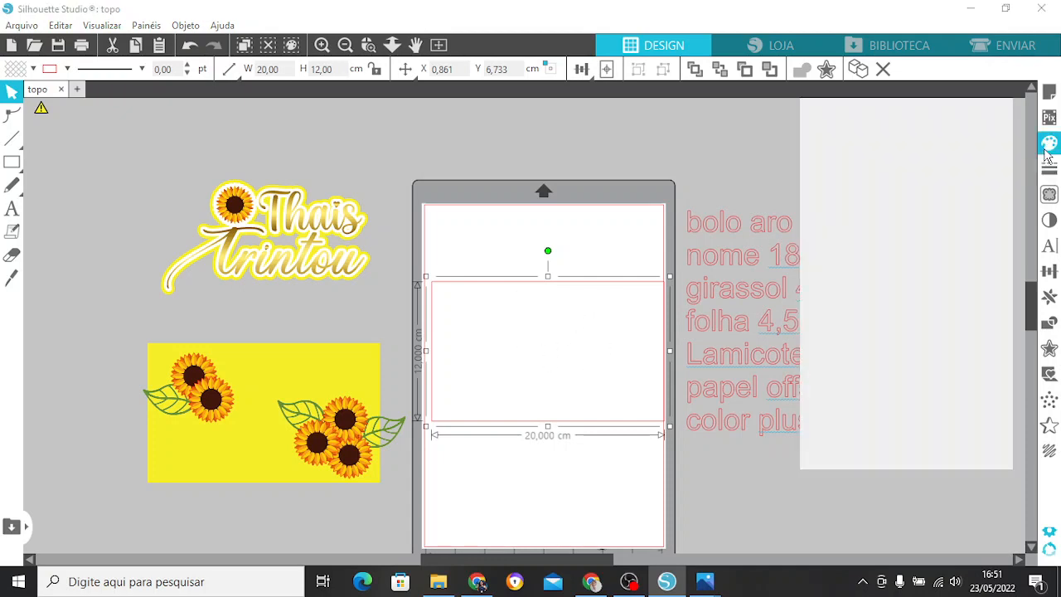
{"action": "left_click", "coordinate": [826, 161]}
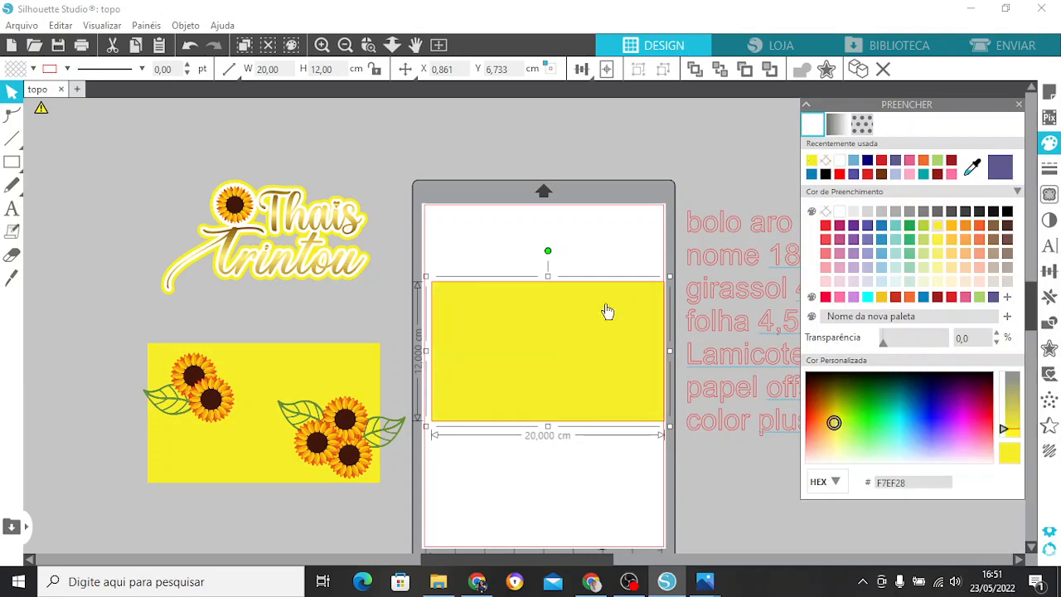
{"action": "left_click_drag", "start_coordinate": [564, 327], "coordinate": [578, 367]}
{"action": "left_click", "coordinate": [589, 269]}
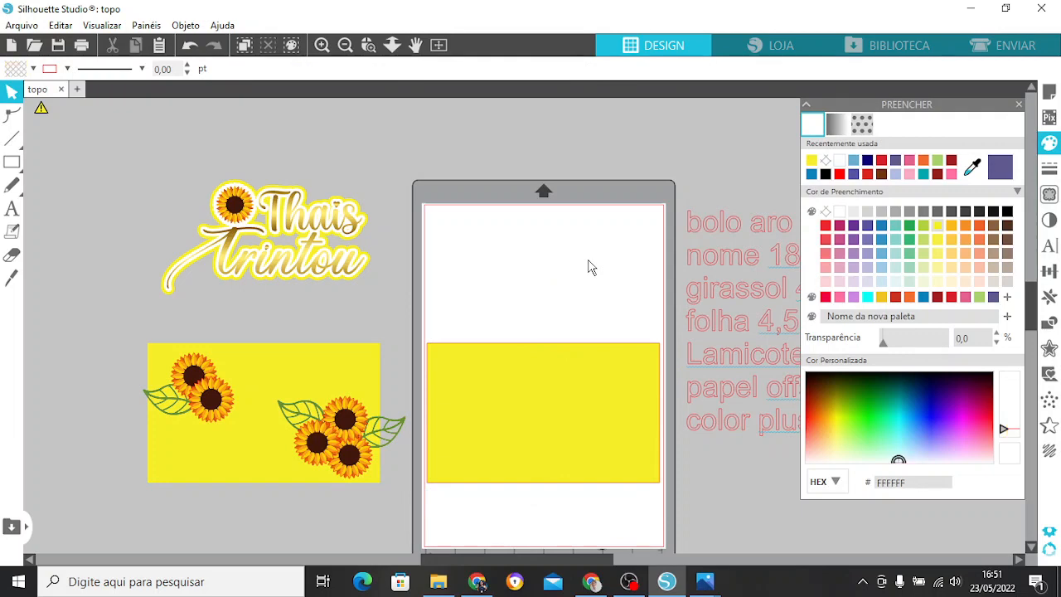
{"action": "left_click", "coordinate": [1018, 106]}
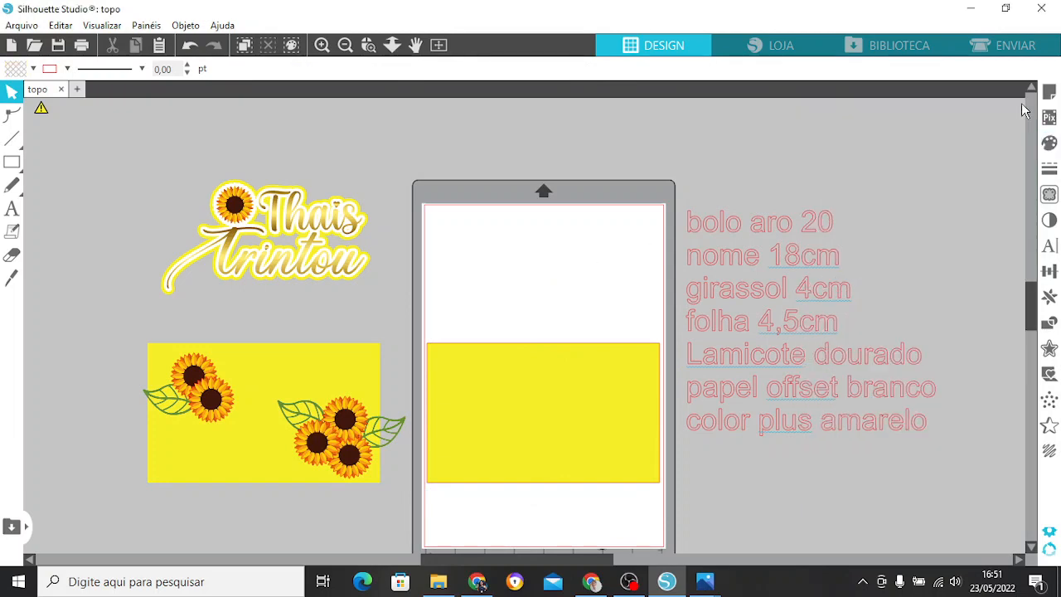
Move the finished name artwork slightly down above the sample yellow rectangle and deselect it.
{"action": "left_click", "coordinate": [323, 225]}
{"action": "mouse_move", "coordinate": [292, 217]}
{"action": "left_mouse_down"}
{"action": "mouse_move", "coordinate": [282, 256]}
{"action": "mouse_move", "coordinate": [288, 223]}
{"action": "left_mouse_up"}
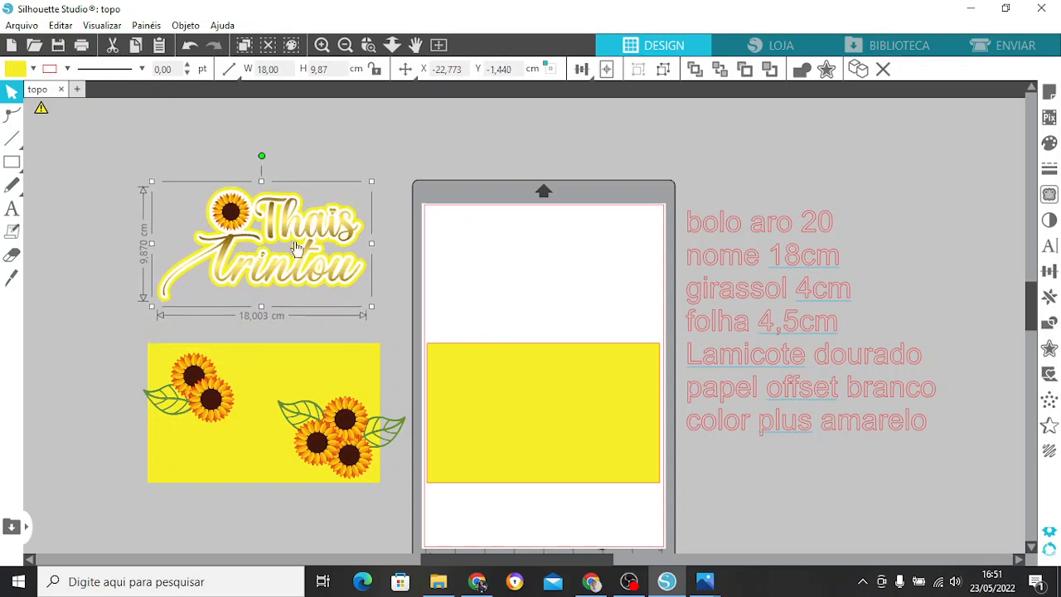
{"action": "left_click", "coordinate": [385, 209]}
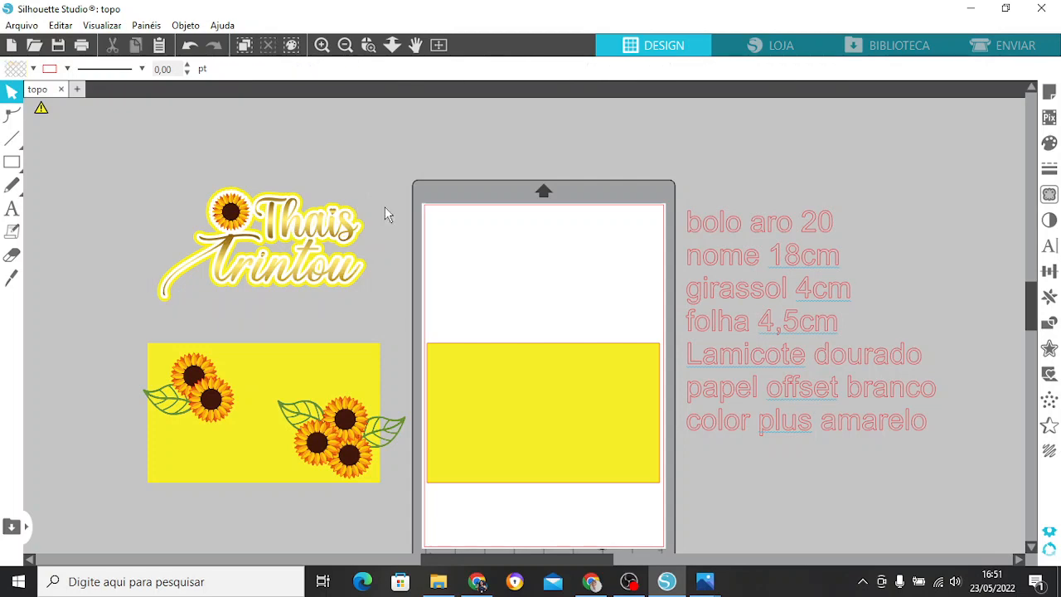
Browse the available fonts in the text style settings for the topper's name lettering.
{"action": "left_click", "coordinate": [1049, 245]}
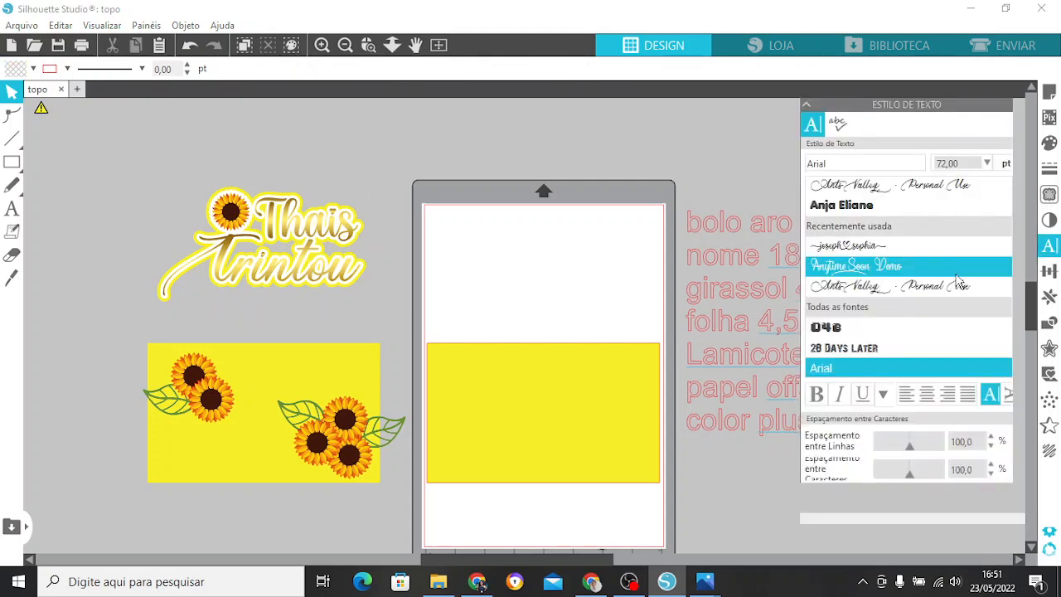
{"action": "scroll", "coordinate": [959, 283], "scroll_direction": "down", "scroll_amount": 10}
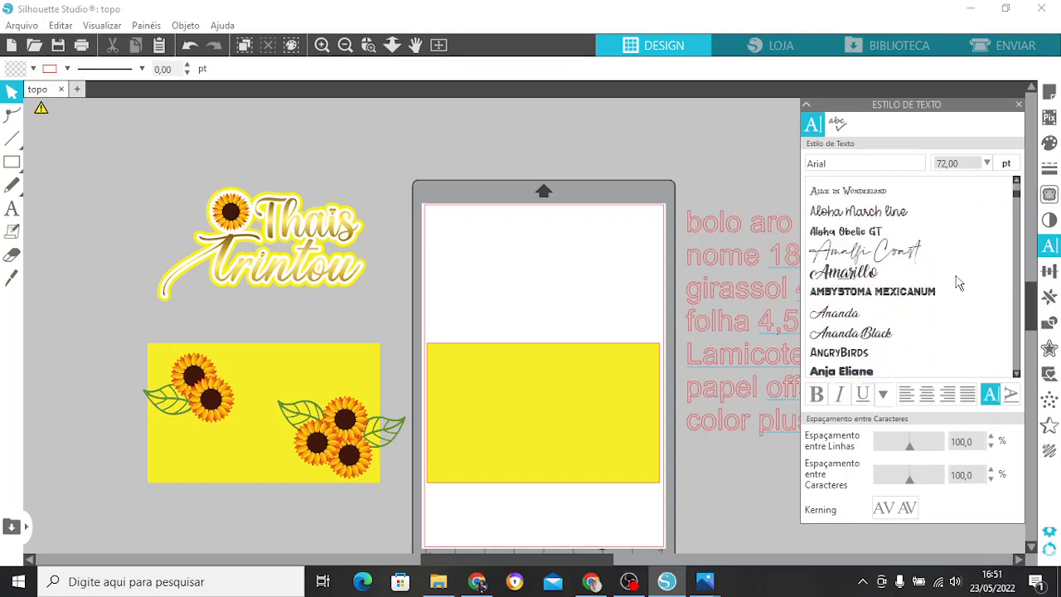
{"action": "scroll", "coordinate": [959, 283], "scroll_direction": "down", "scroll_amount": 5}
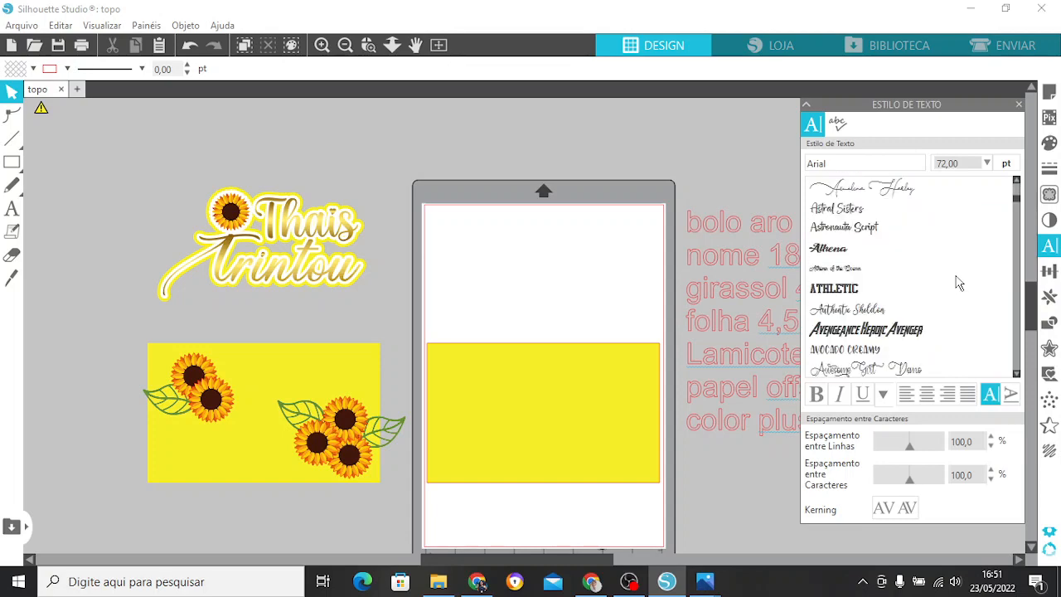
{"action": "scroll", "coordinate": [960, 283], "scroll_direction": "down", "scroll_amount": 4}
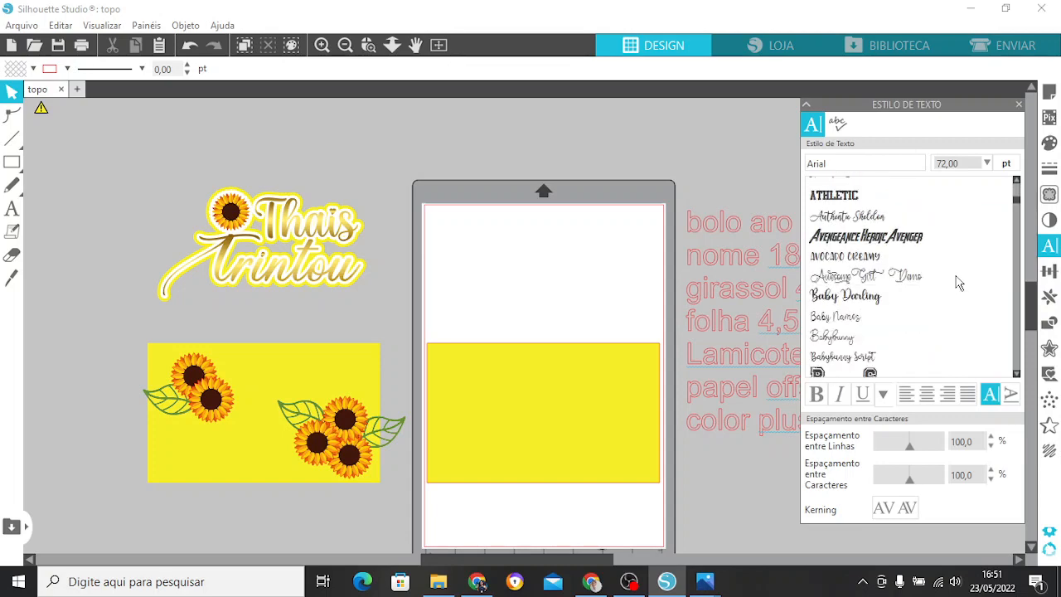
{"action": "scroll", "coordinate": [959, 282], "scroll_direction": "up", "scroll_amount": 20}
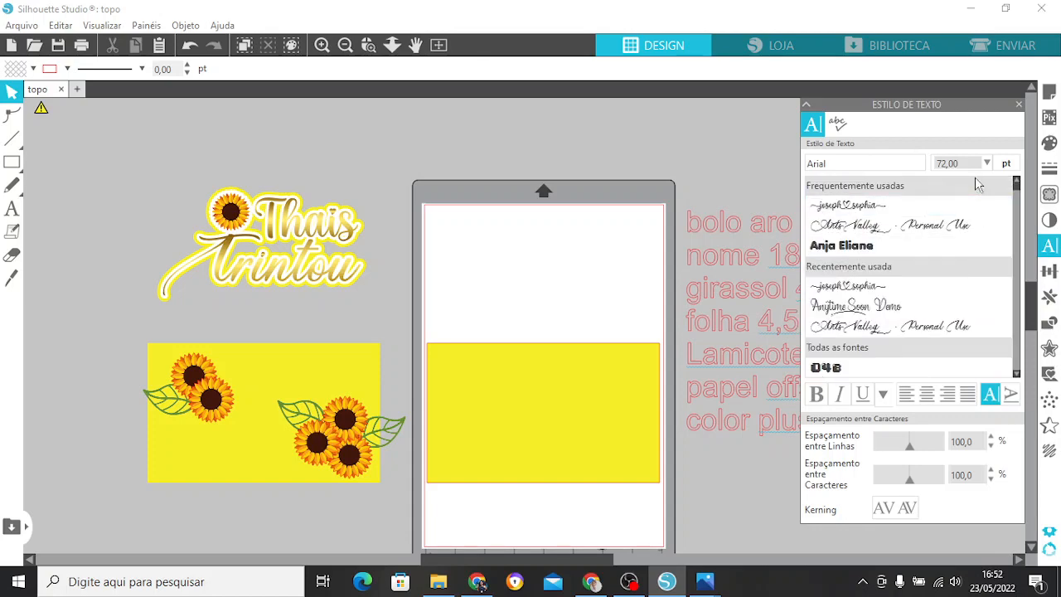
Add two-line text on the empty upper part of the page with the honoree's first name above "Trintou".
{"action": "left_click", "coordinate": [13, 209]}
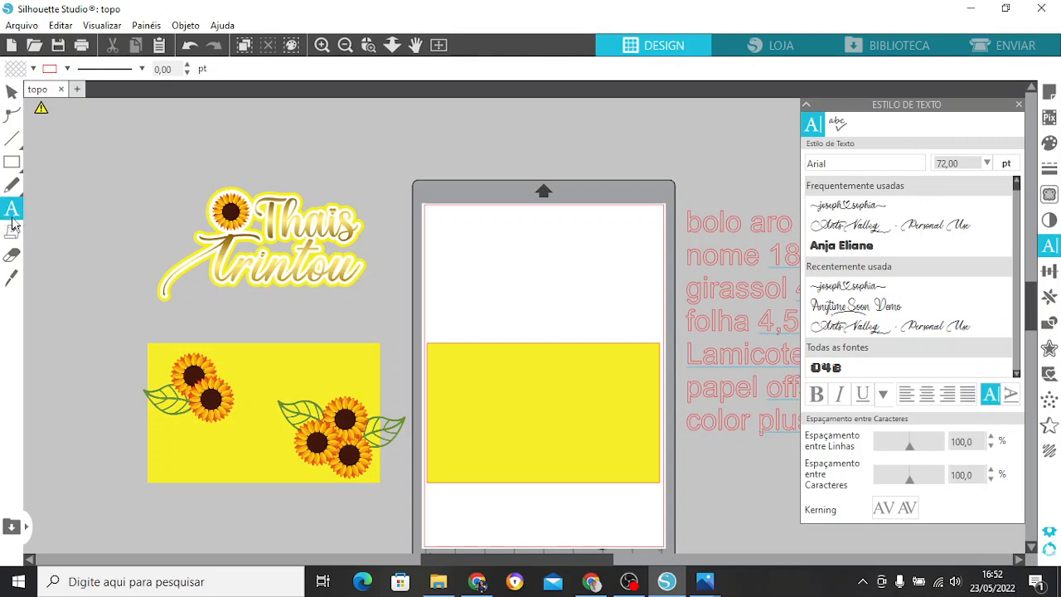
{"action": "left_click", "coordinate": [467, 247]}
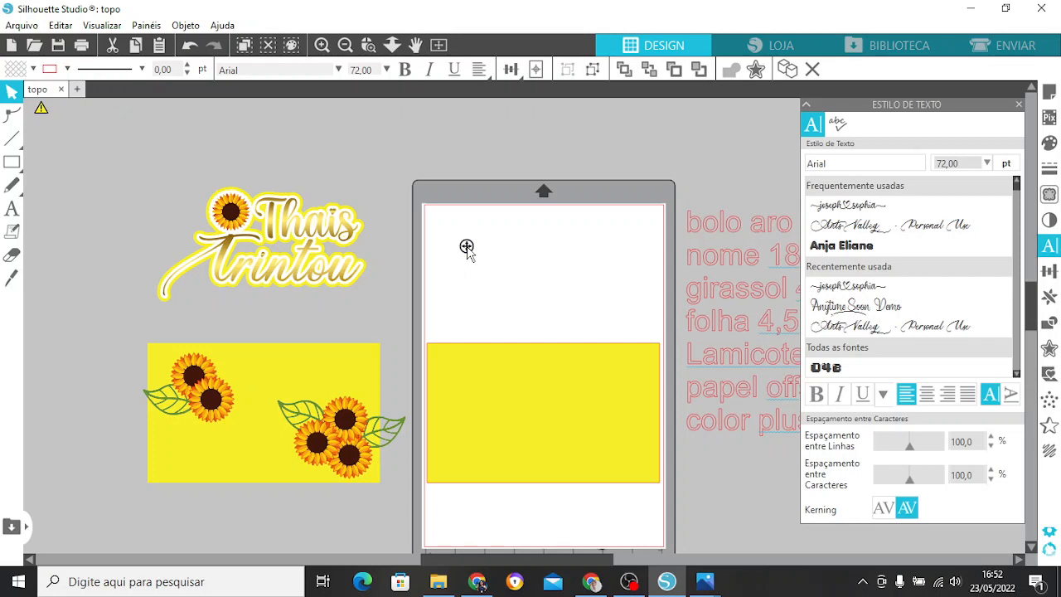
{"action": "type", "text": "Thais"}
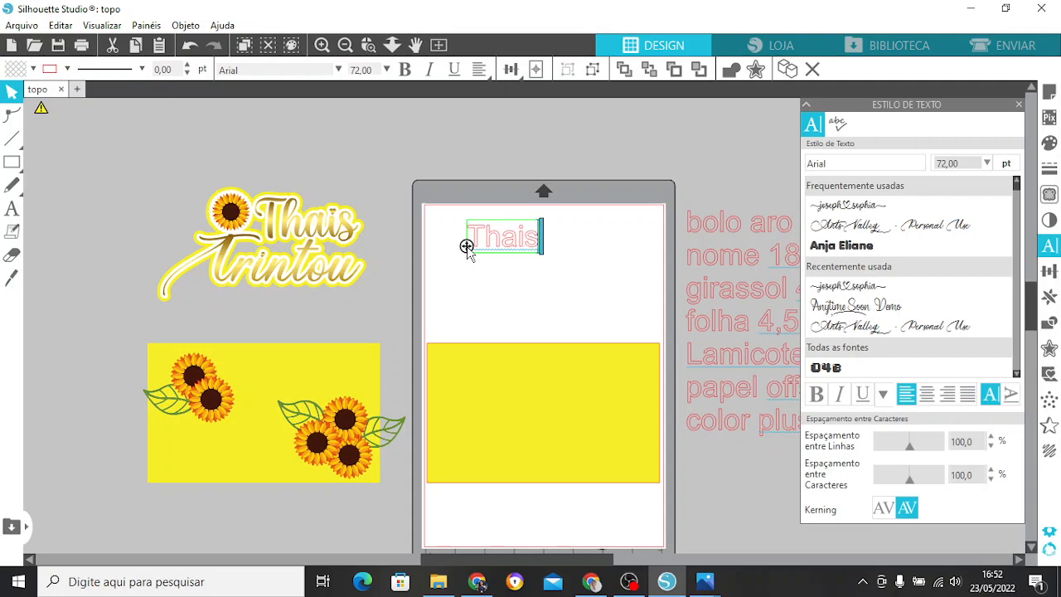
{"action": "key", "text": "Return"}
{"action": "type", "text": "Trintou"}
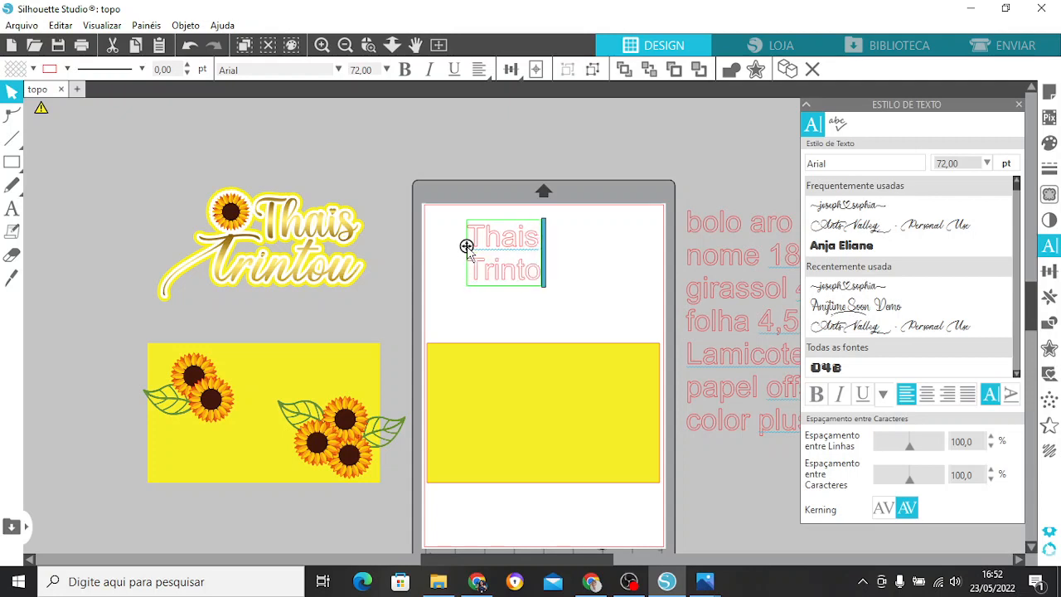
{"action": "left_click", "coordinate": [604, 234]}
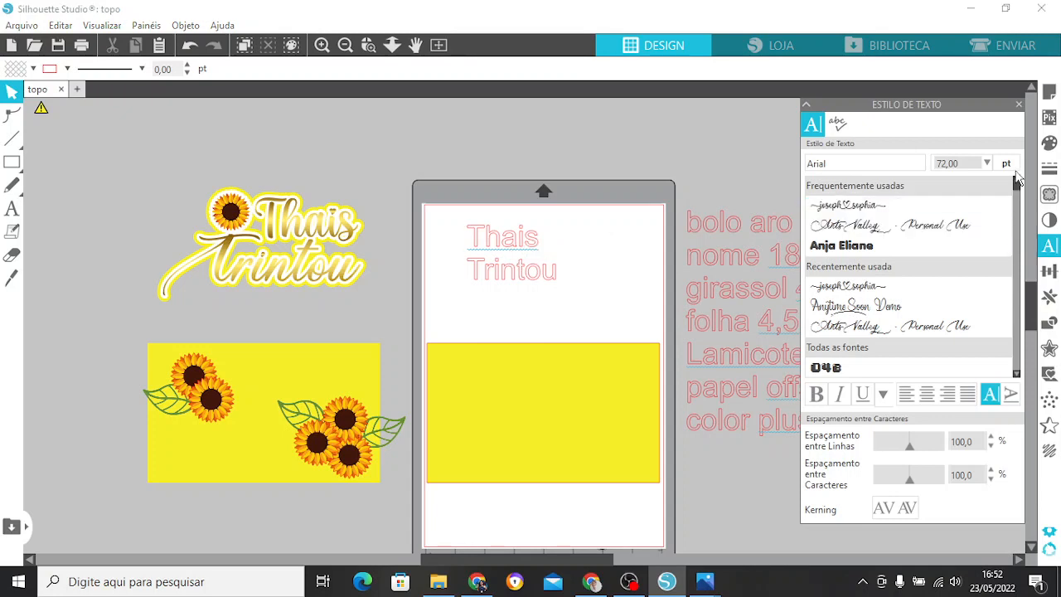
Change the font of the first text line, the name, to josephsophia.
{"action": "left_click", "coordinate": [515, 272]}
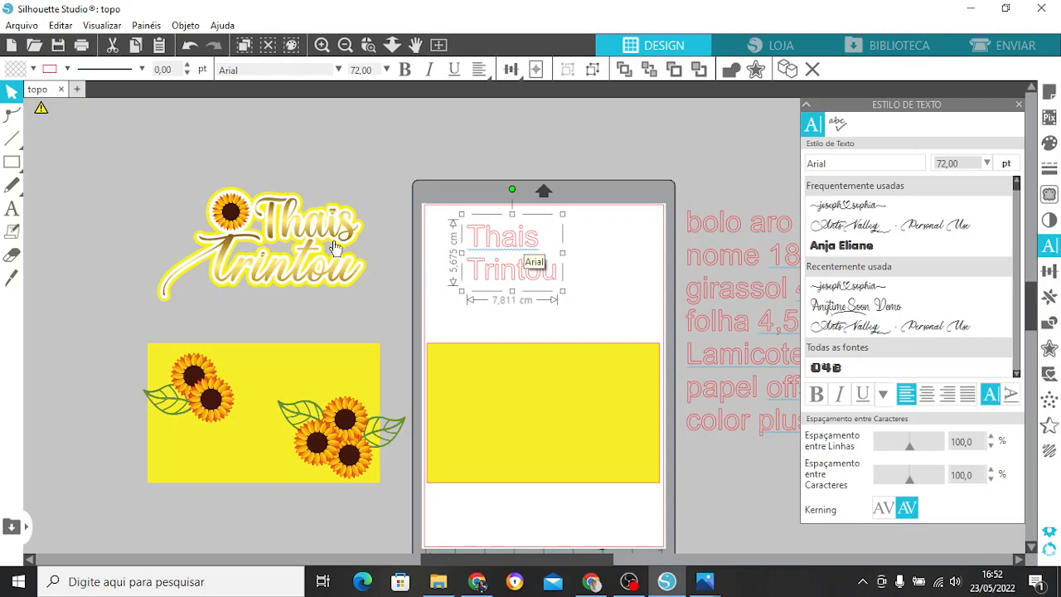
{"action": "double_click", "coordinate": [495, 274]}
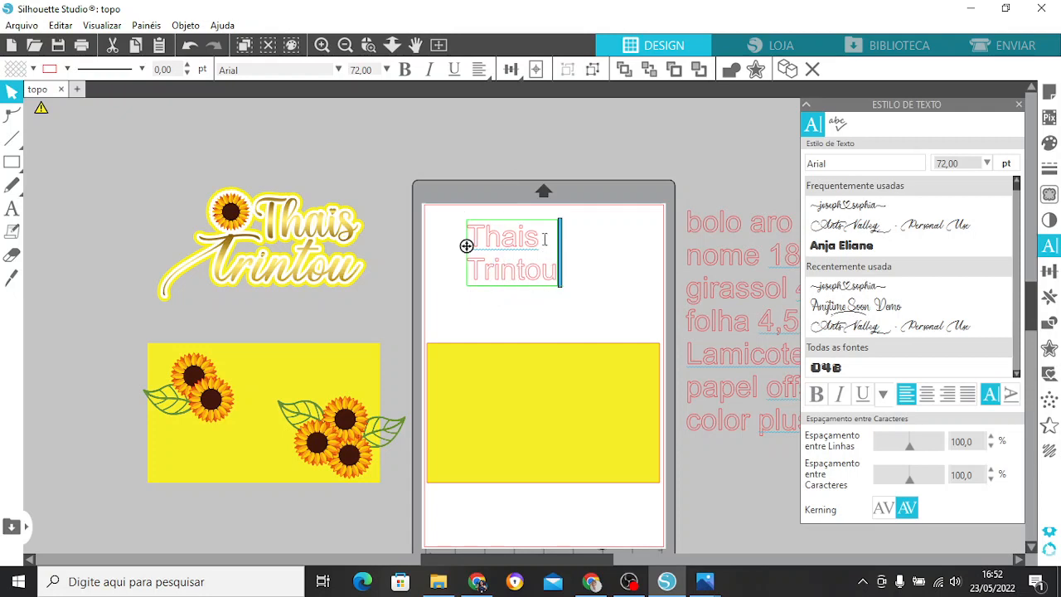
{"action": "left_click_drag", "start_coordinate": [544, 239], "coordinate": [466, 234]}
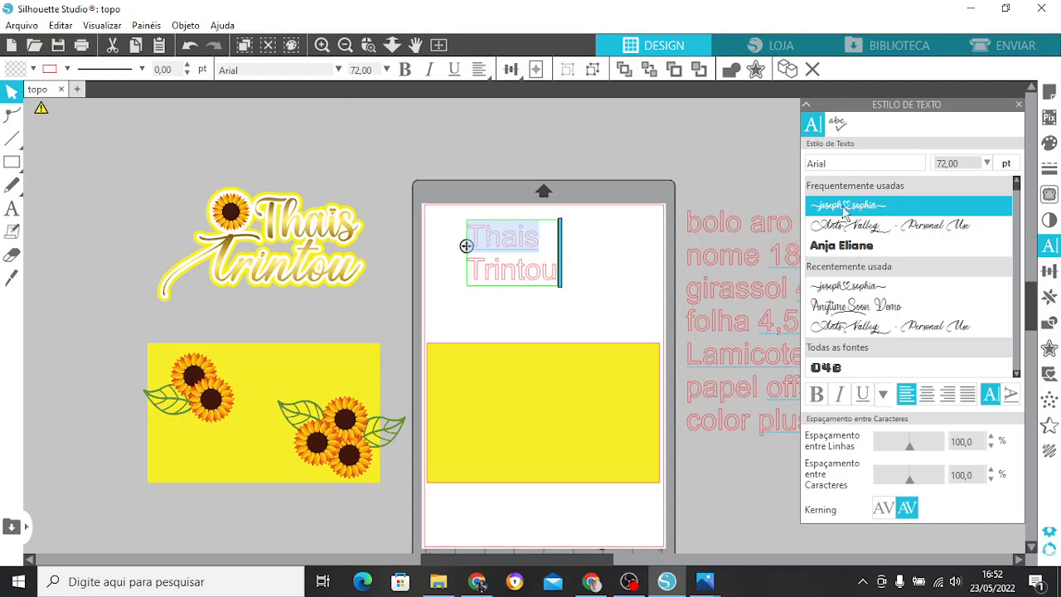
{"action": "left_click", "coordinate": [876, 208]}
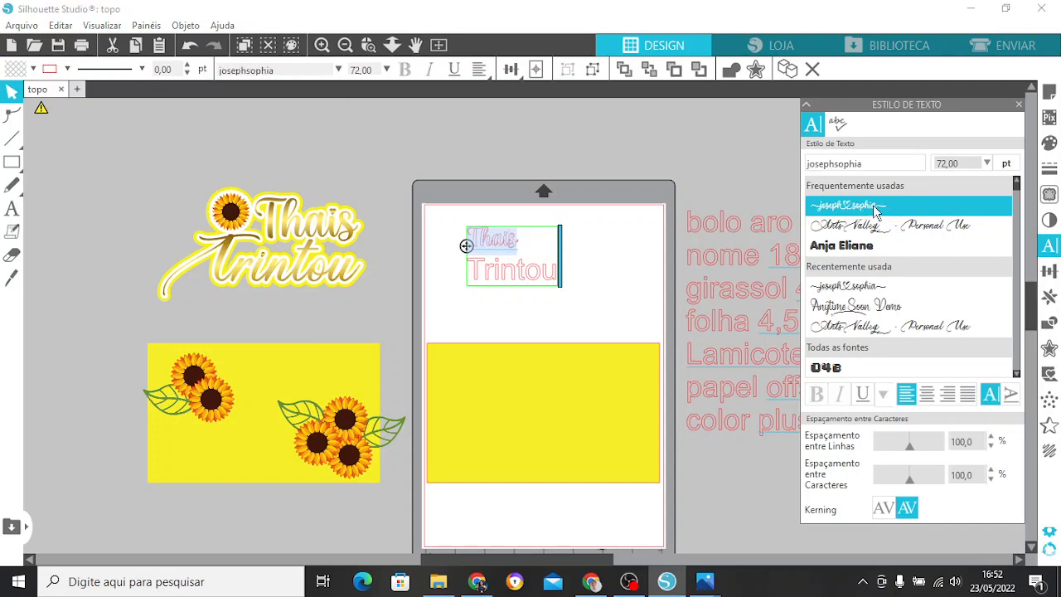
Change the font of the second text line, "Trintou", to Ants Valley - Personal Use and deselect the text.
{"action": "left_click", "coordinate": [557, 276]}
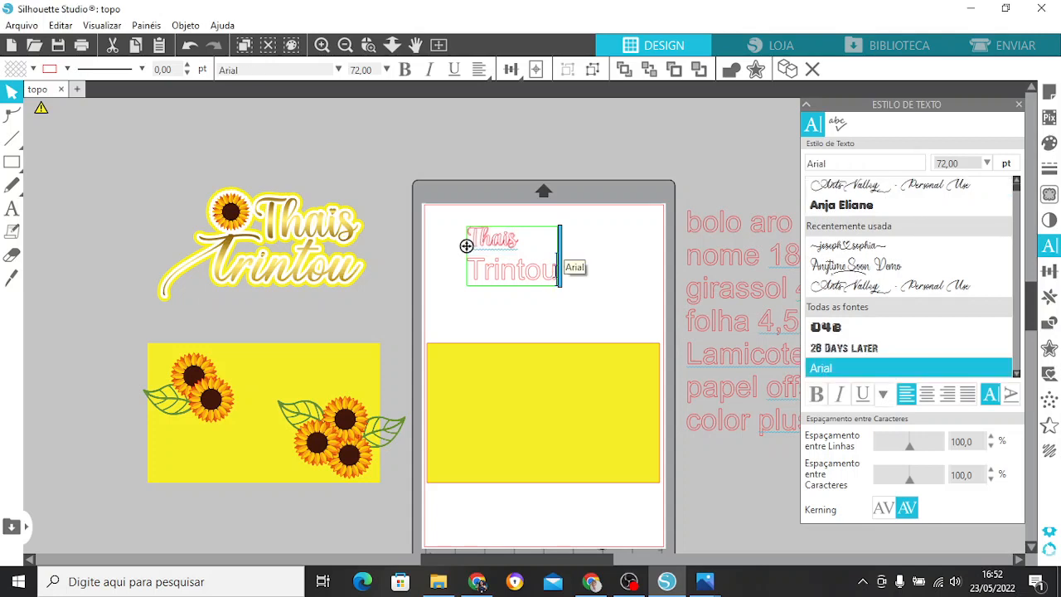
{"action": "left_click_drag", "start_coordinate": [556, 276], "coordinate": [468, 276]}
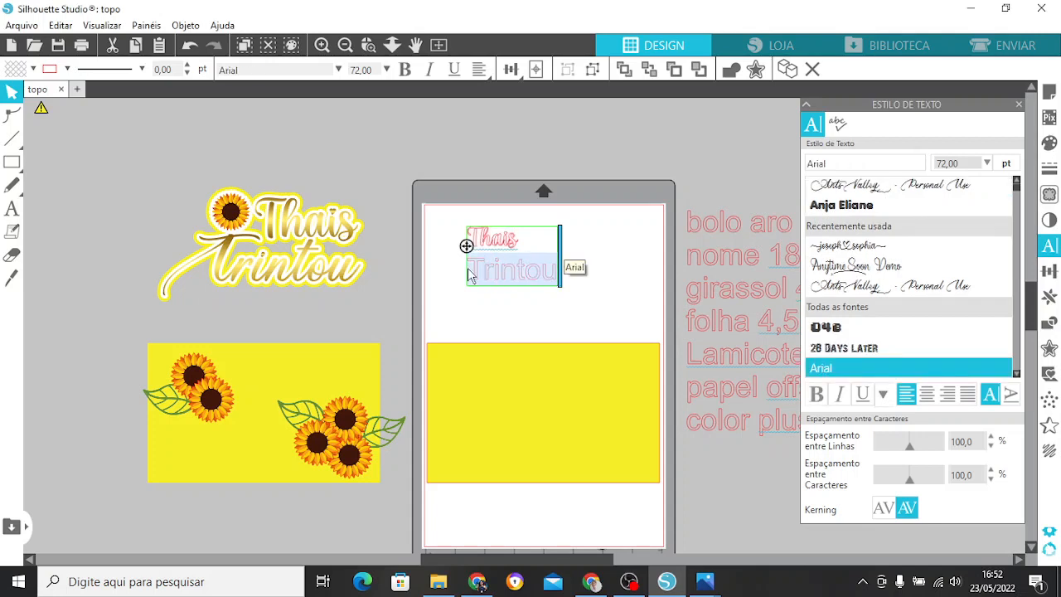
{"action": "left_click", "coordinate": [1016, 192]}
{"action": "left_click", "coordinate": [883, 229]}
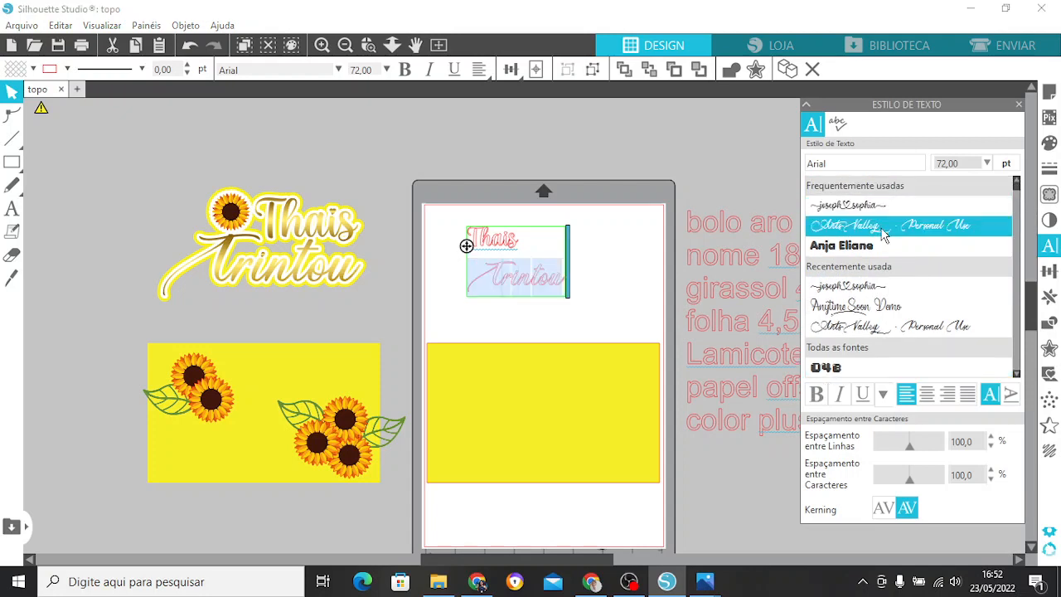
{"action": "left_click", "coordinate": [590, 276]}
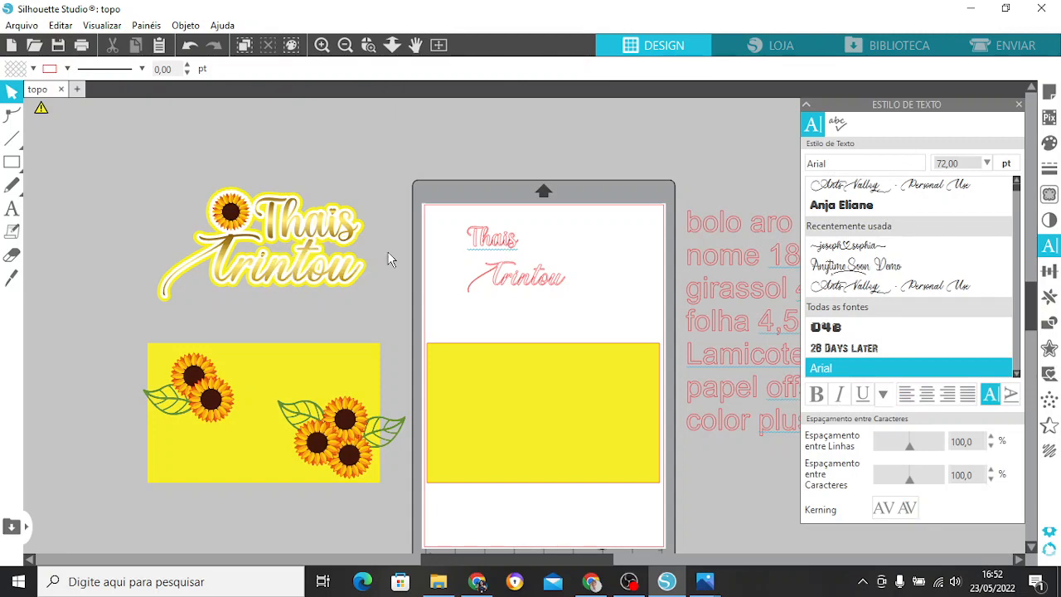
Weld the overlapping letters of both text lines together and deselect the lettering.
{"action": "left_click", "coordinate": [322, 45]}
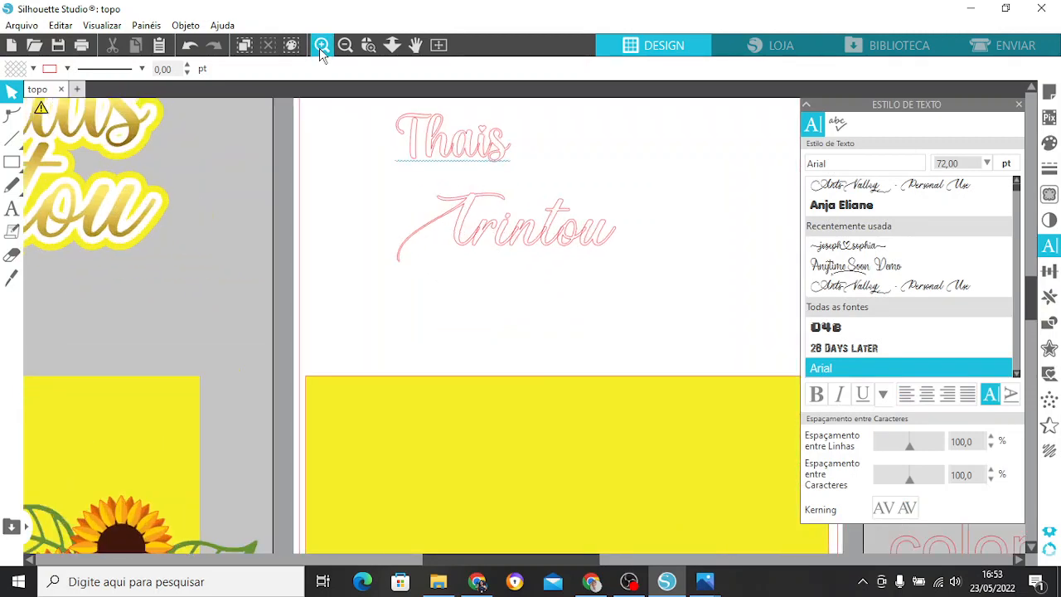
{"action": "left_click", "coordinate": [322, 45]}
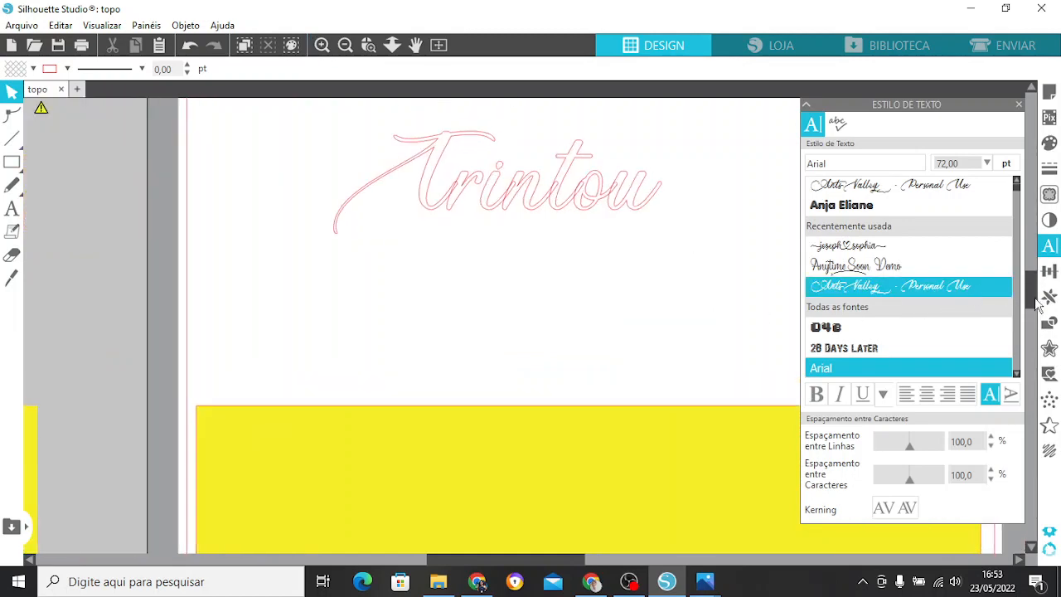
{"action": "scroll", "coordinate": [473, 394], "scroll_direction": "up", "scroll_amount": 3}
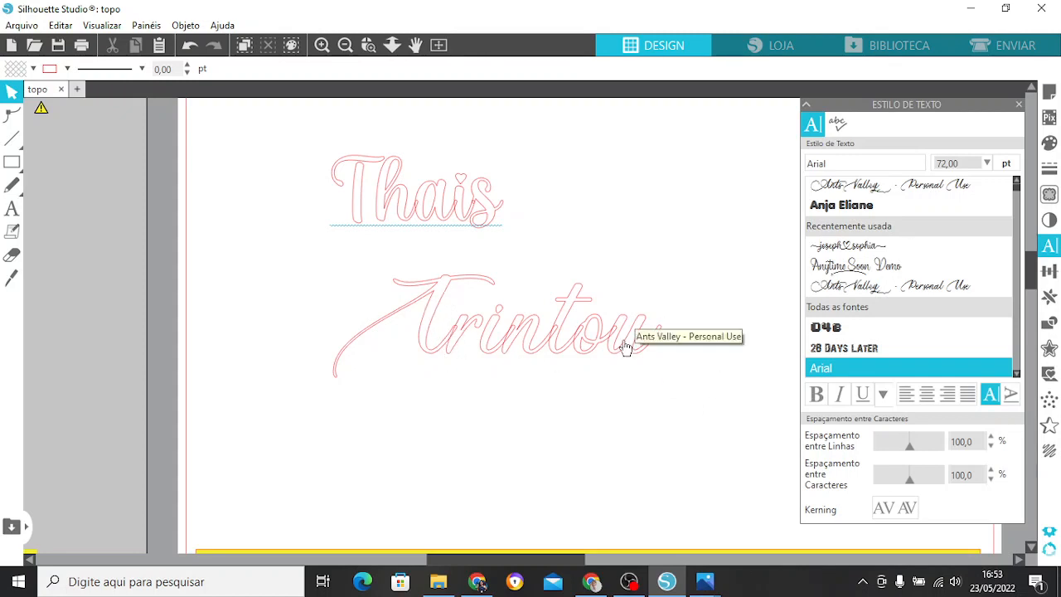
{"action": "left_click_drag", "start_coordinate": [311, 150], "coordinate": [681, 395]}
{"action": "right_click", "coordinate": [454, 325]}
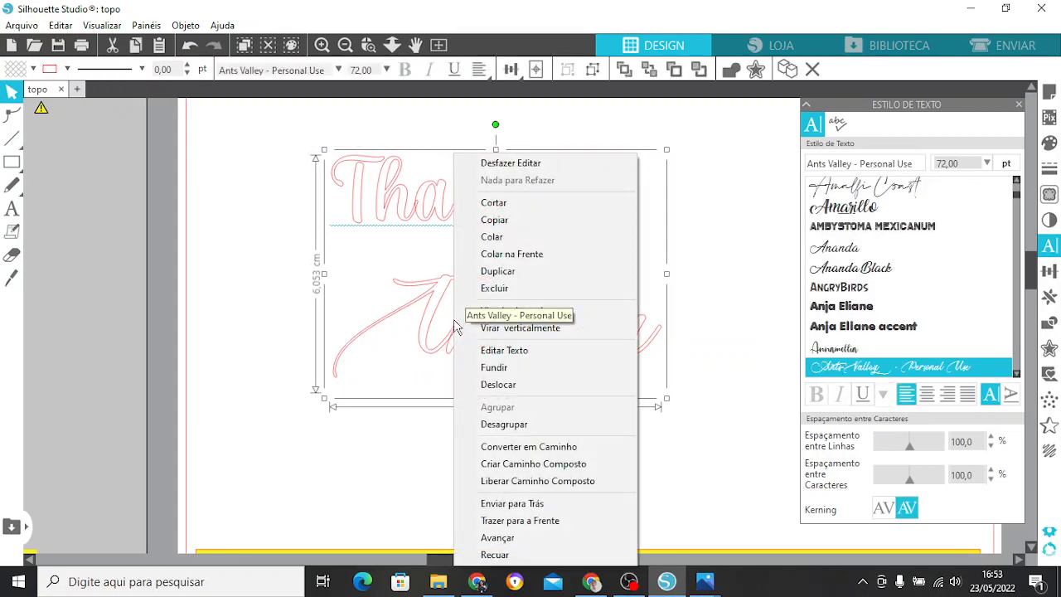
{"action": "left_click", "coordinate": [543, 370]}
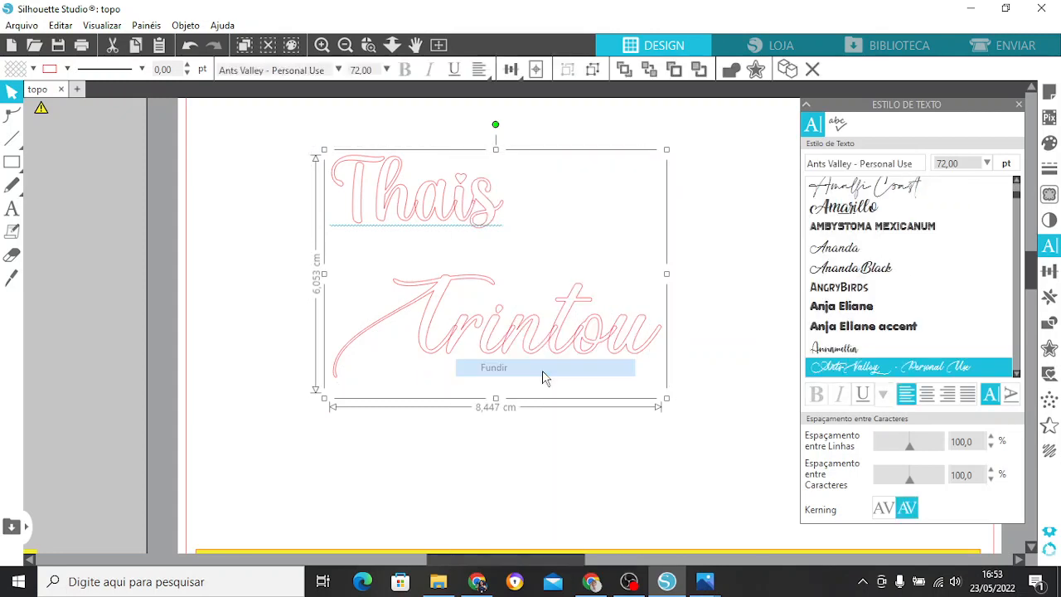
{"action": "left_click", "coordinate": [531, 419]}
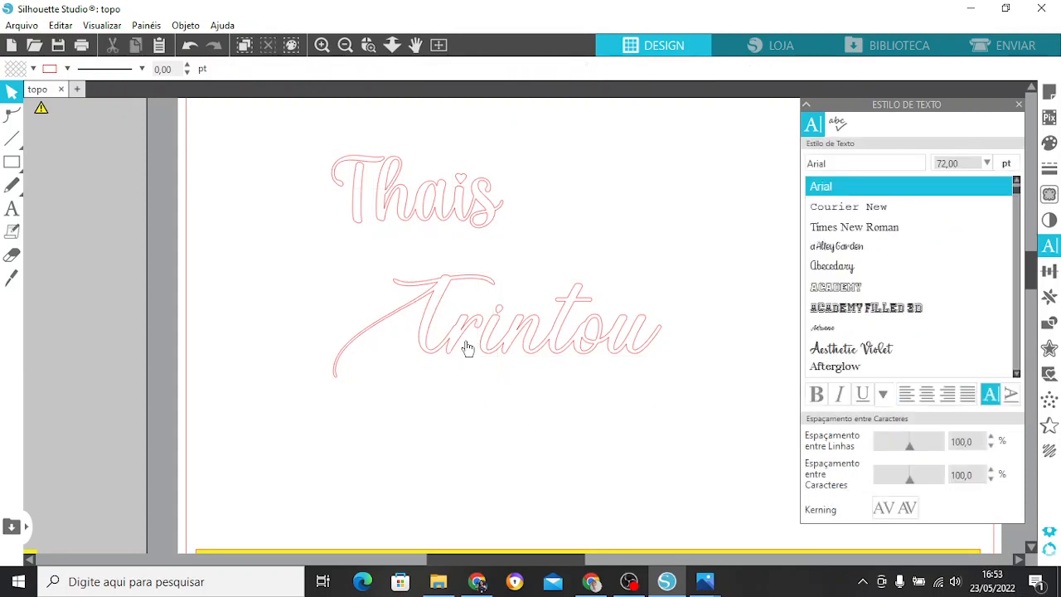
Check which lettering pieces are still separate by pulling "Tr" away from the rest of "Trintou", and undo the moves.
{"action": "left_click", "coordinate": [466, 183]}
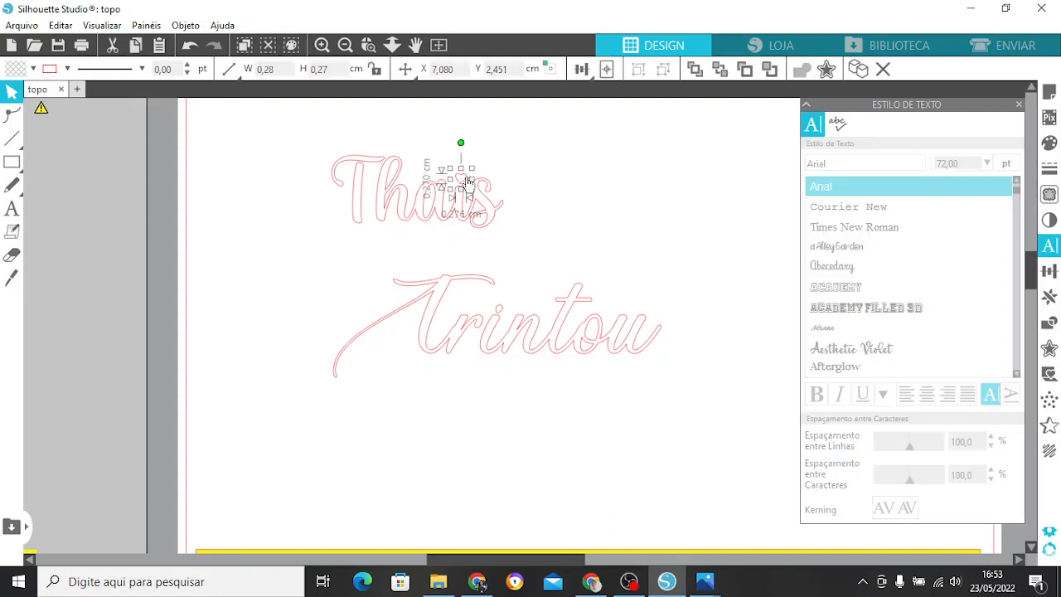
{"action": "left_click", "coordinate": [479, 209]}
{"action": "left_click", "coordinate": [349, 200]}
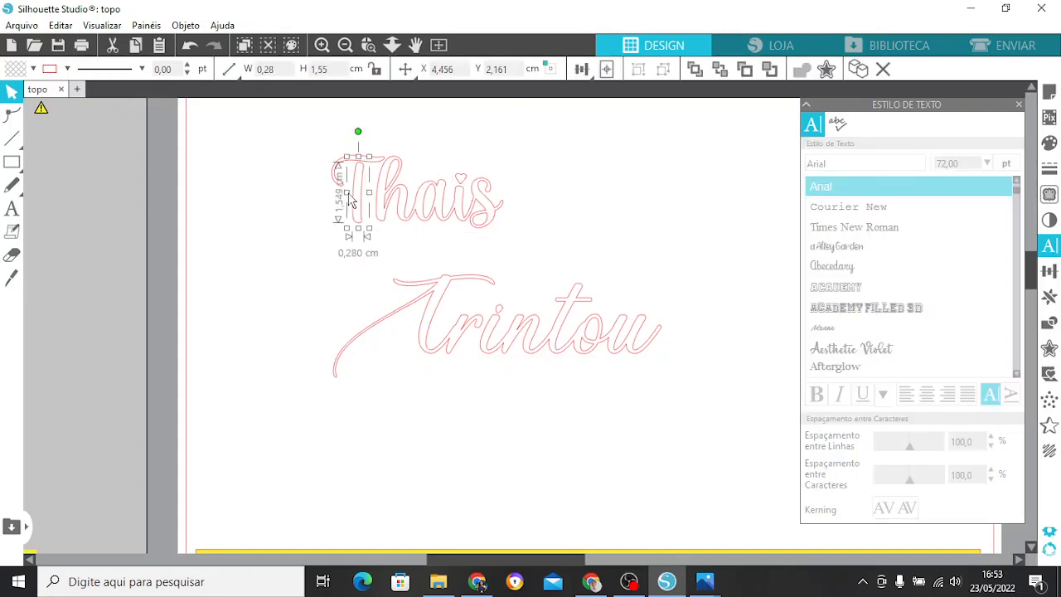
{"action": "left_click", "coordinate": [410, 305]}
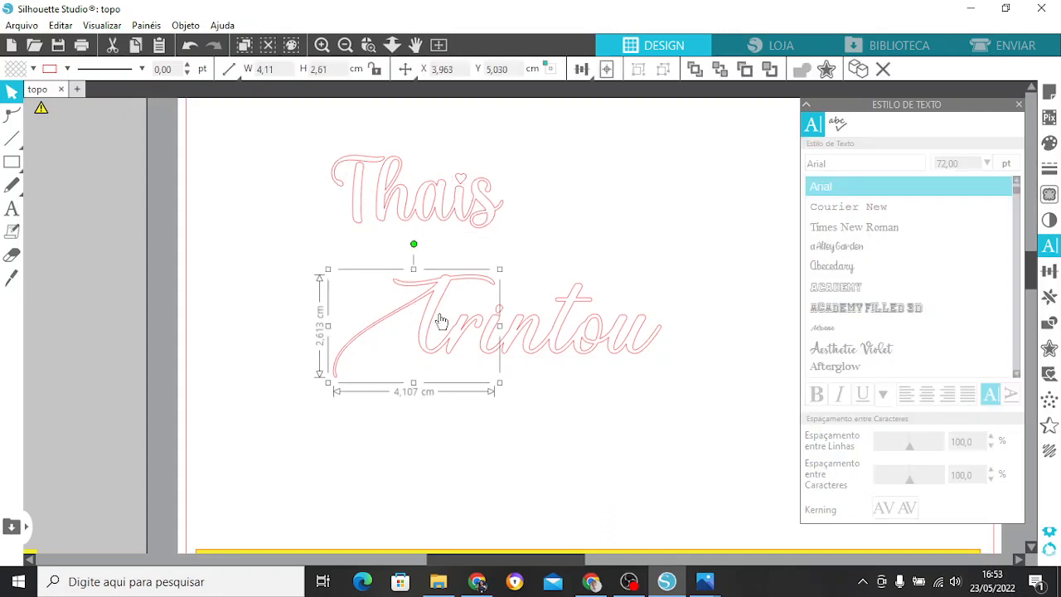
{"action": "left_click_drag", "start_coordinate": [441, 321], "coordinate": [381, 330]}
{"action": "left_click", "coordinate": [532, 354]}
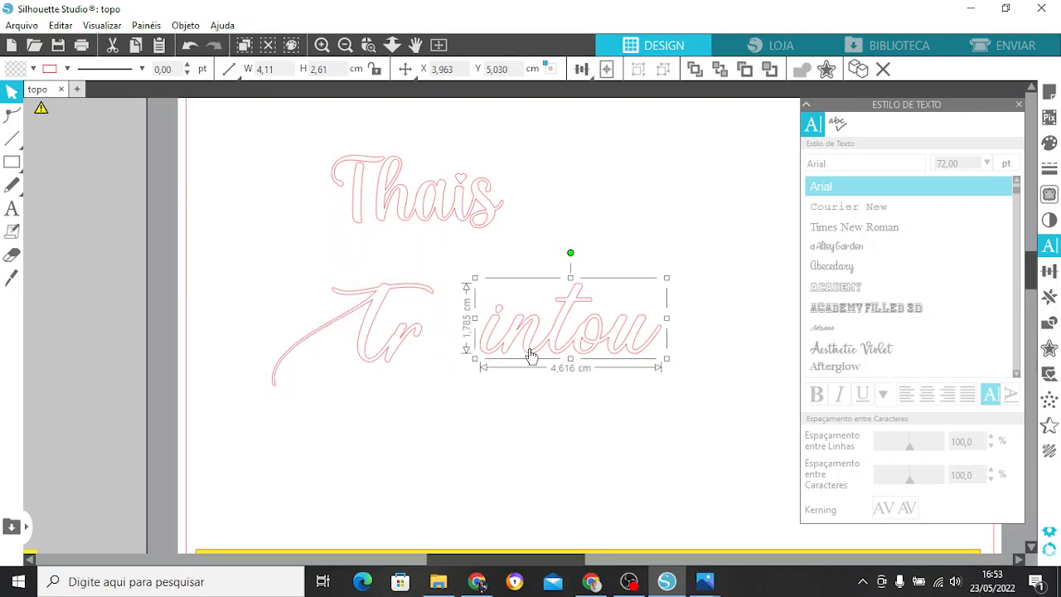
{"action": "left_click_drag", "start_coordinate": [532, 355], "coordinate": [530, 370]}
{"action": "left_click", "coordinate": [195, 47]}
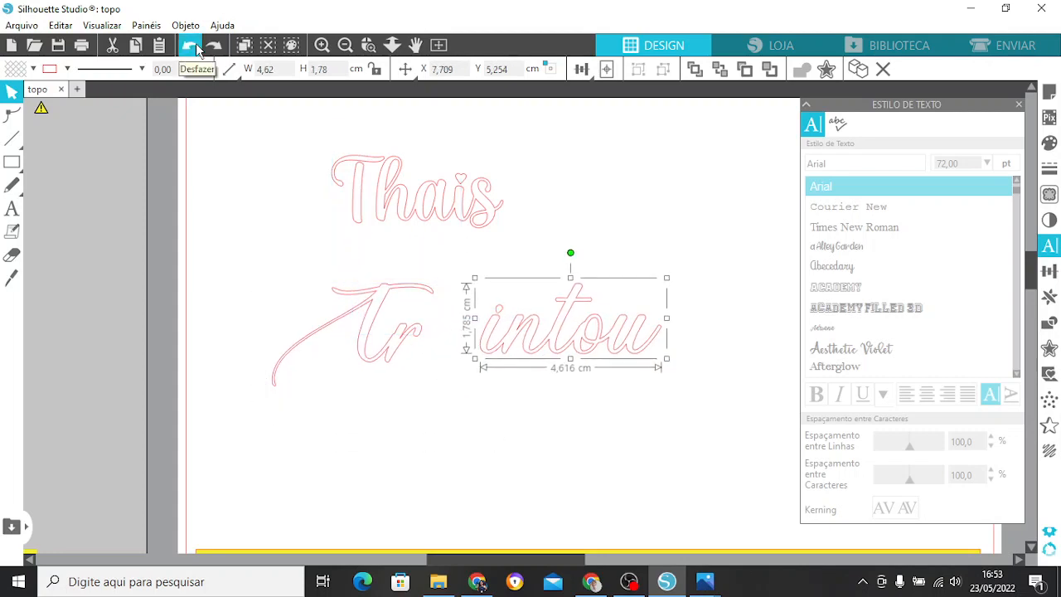
{"action": "left_click", "coordinate": [195, 48]}
{"action": "left_click", "coordinate": [195, 47]}
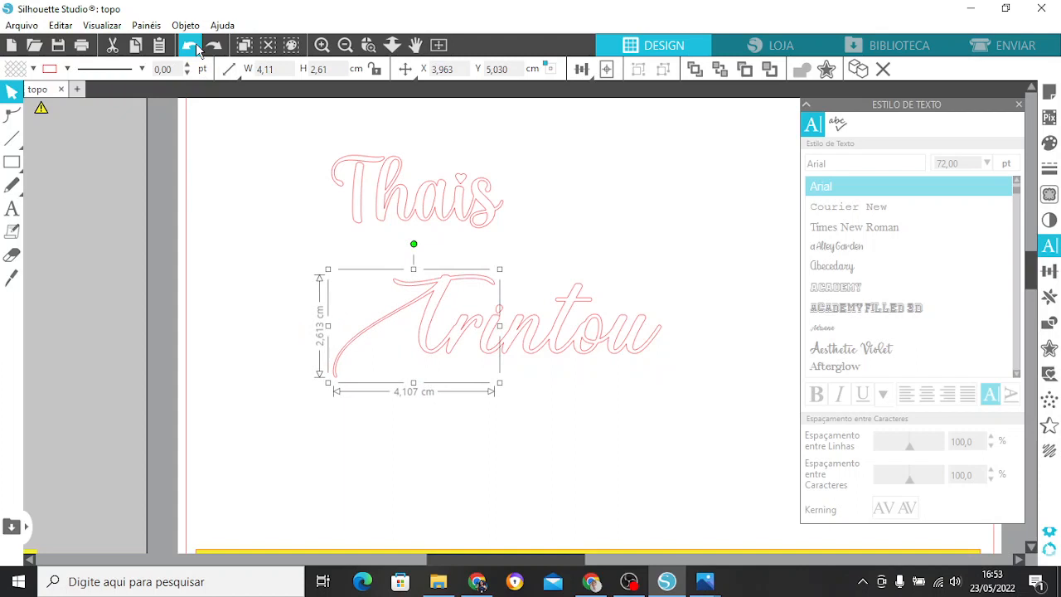
{"action": "left_click", "coordinate": [571, 196]}
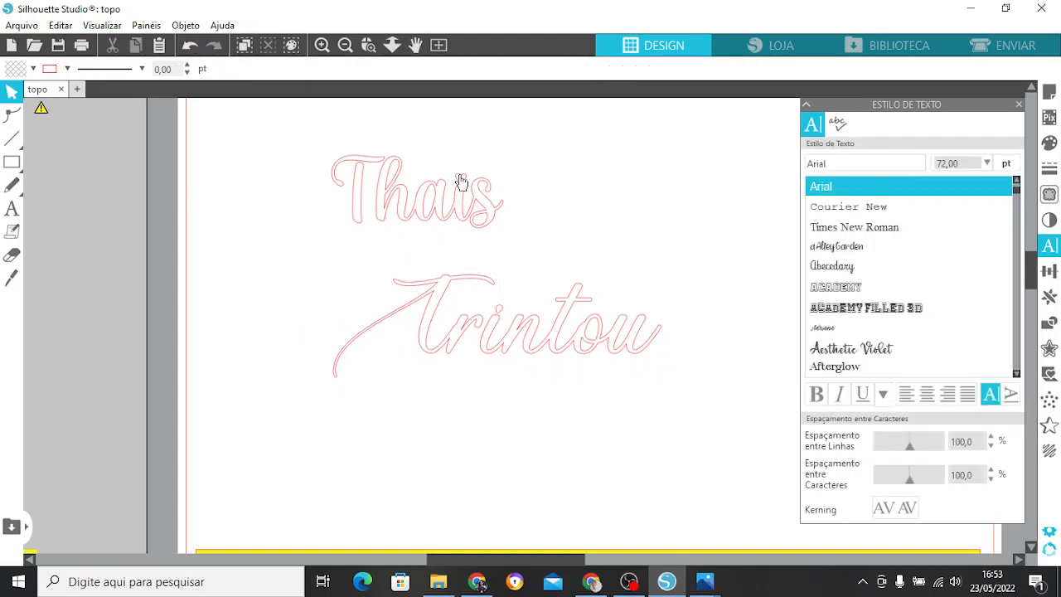
Move the heart-shaped dot of the "i" in the name slightly down so it overlaps the letter's stem.
{"action": "left_click", "coordinate": [463, 181]}
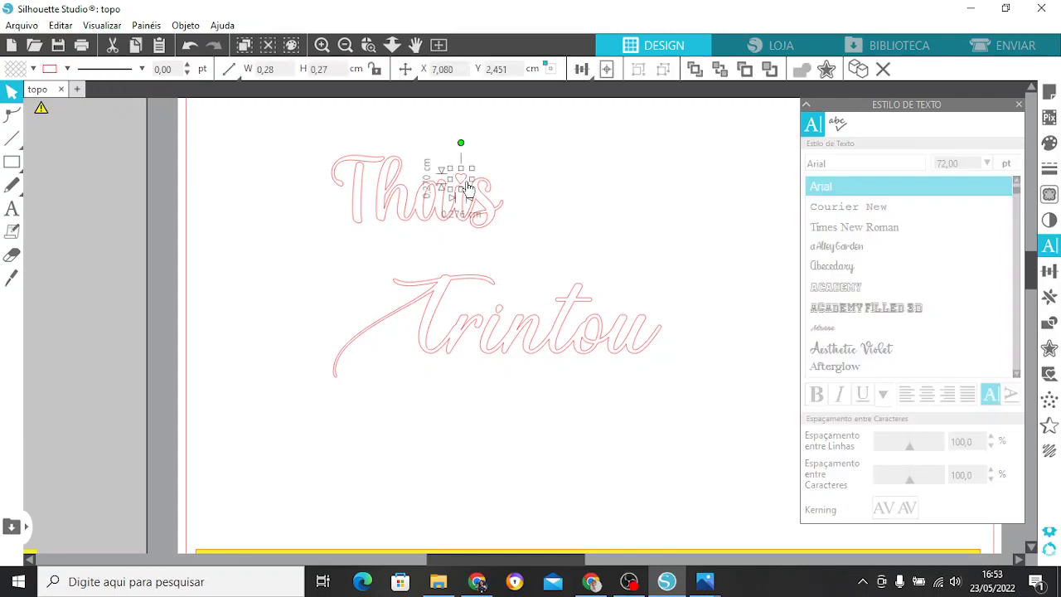
{"action": "left_click_drag", "start_coordinate": [465, 181], "coordinate": [463, 187]}
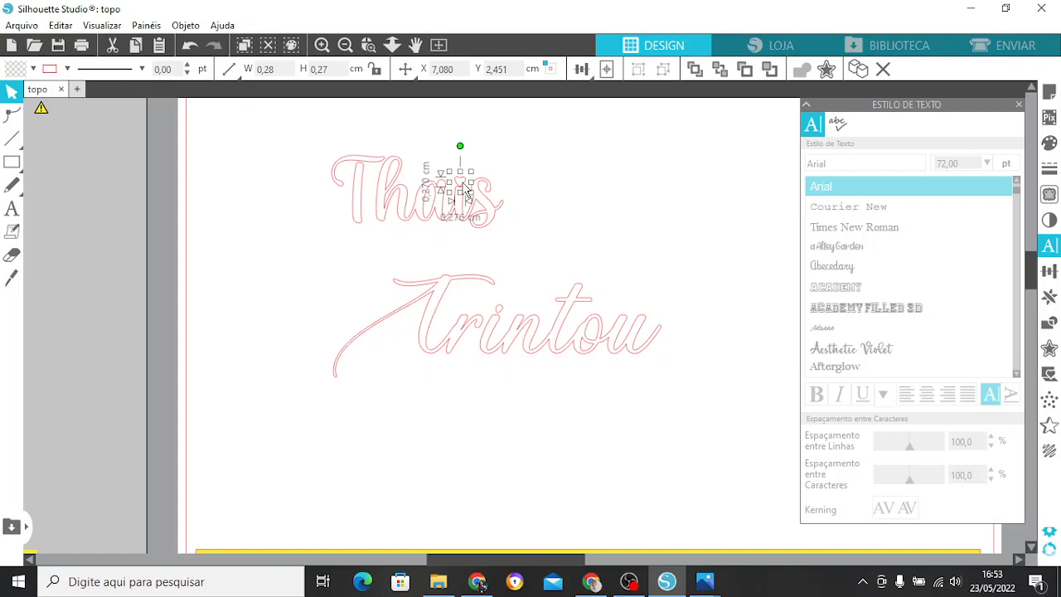
{"action": "left_click", "coordinate": [492, 173]}
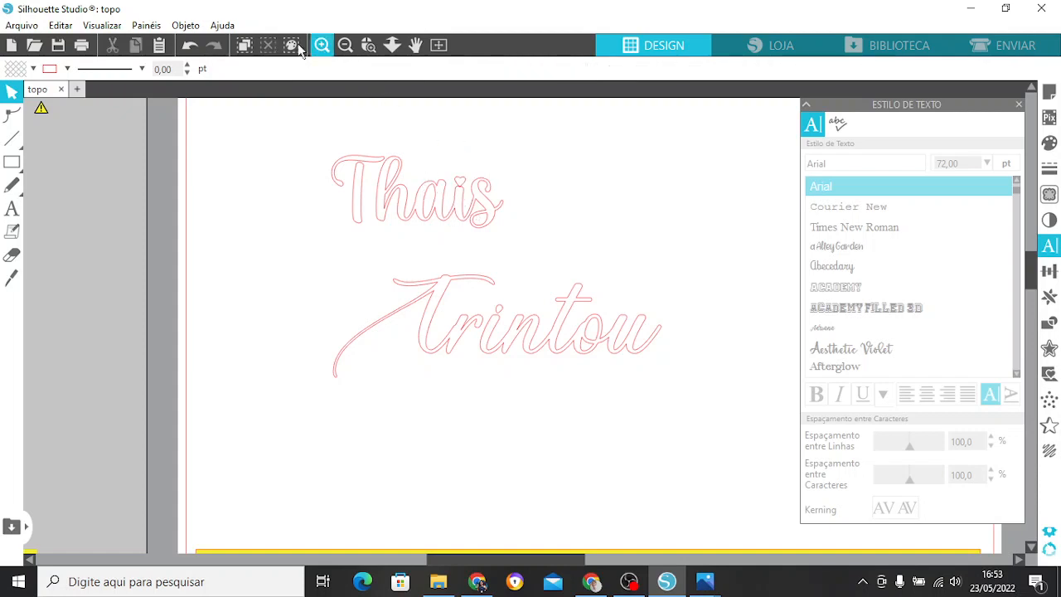
Move the curved crossbar of the name's "T" slightly down so it overlaps the vertical stem.
{"action": "left_click", "coordinate": [322, 46]}
{"action": "scroll", "coordinate": [514, 146], "scroll_direction": "up", "scroll_amount": 4}
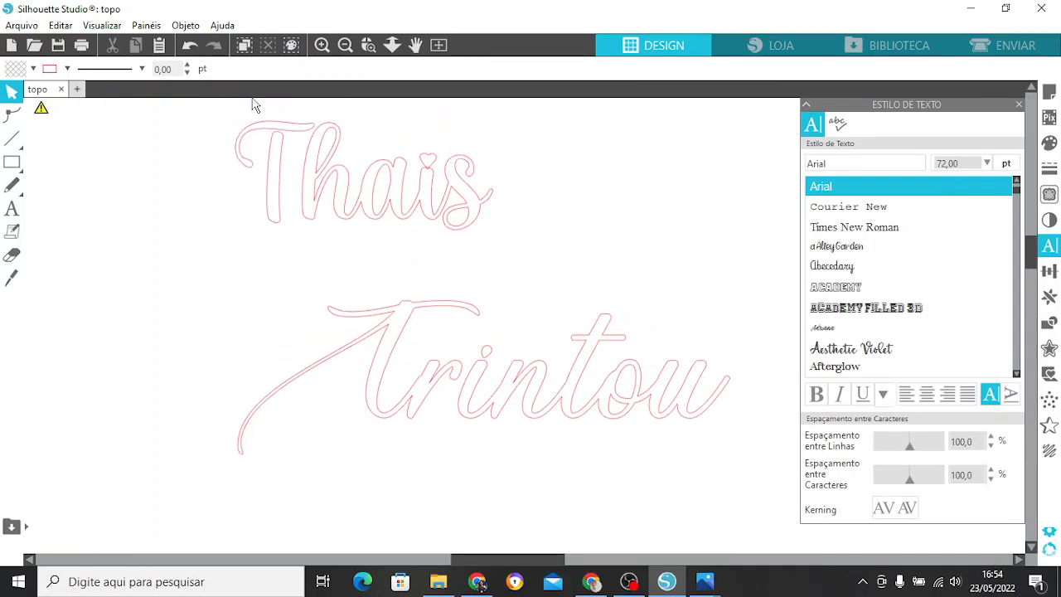
{"action": "left_click", "coordinate": [289, 135]}
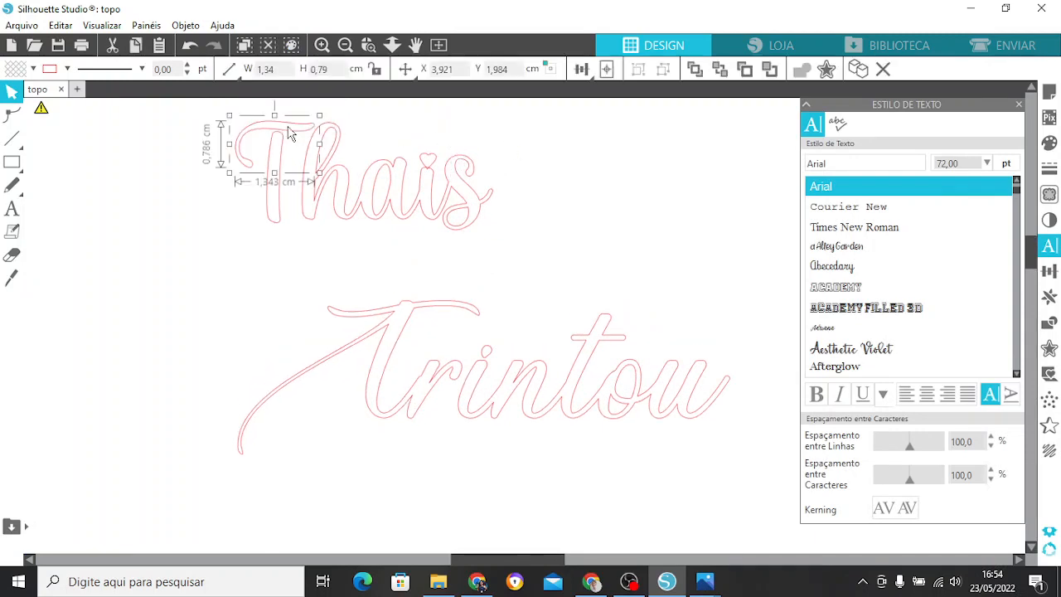
{"action": "left_click_drag", "start_coordinate": [288, 127], "coordinate": [289, 137]}
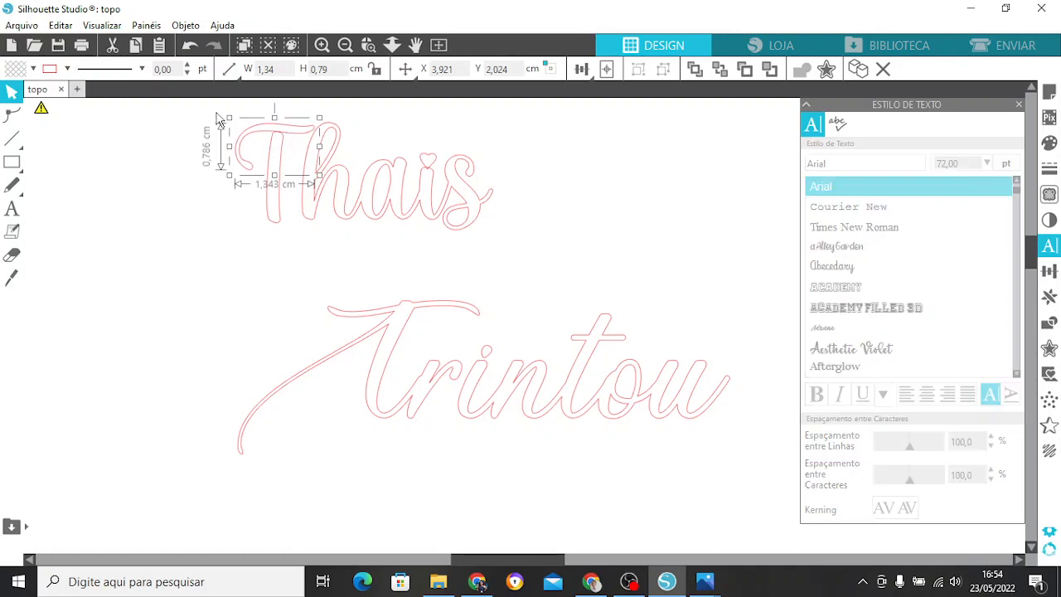
Weld all pieces of the name on the first line into one shape and deselect it.
{"action": "left_click_drag", "start_coordinate": [219, 121], "coordinate": [499, 248]}
{"action": "right_click", "coordinate": [431, 168]}
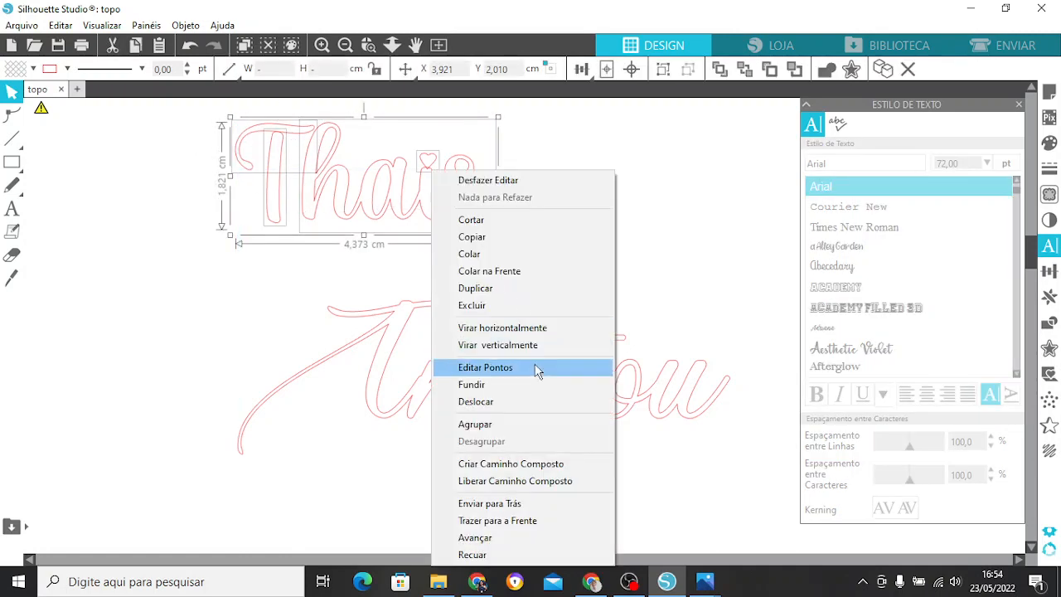
{"action": "left_click", "coordinate": [522, 385]}
{"action": "left_click", "coordinate": [562, 184]}
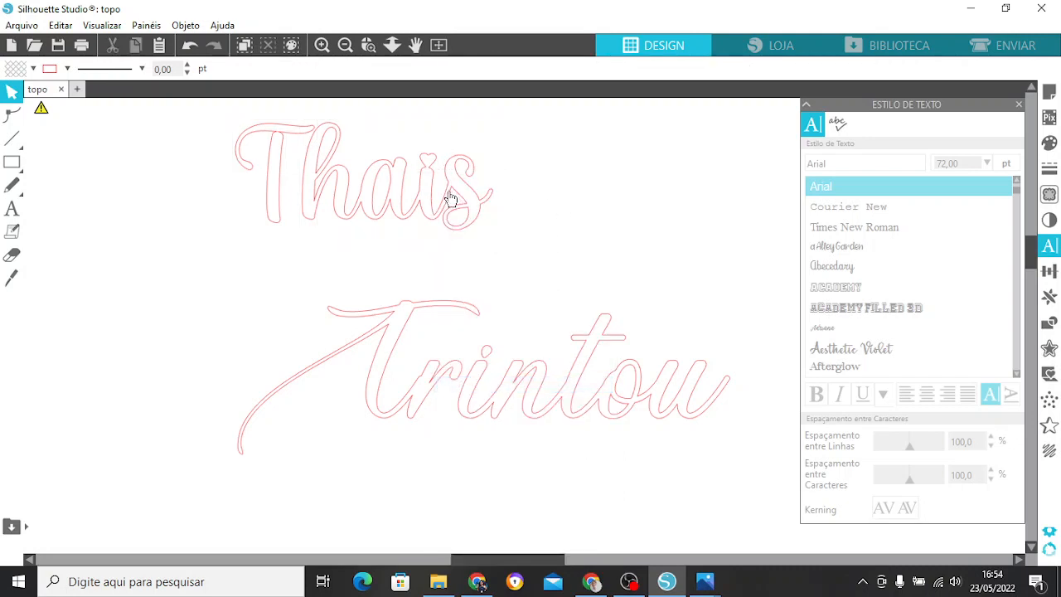
Move the dot of the "i" in "Trintou" slightly down so it overlaps the letter's stem.
{"action": "left_click", "coordinate": [430, 174]}
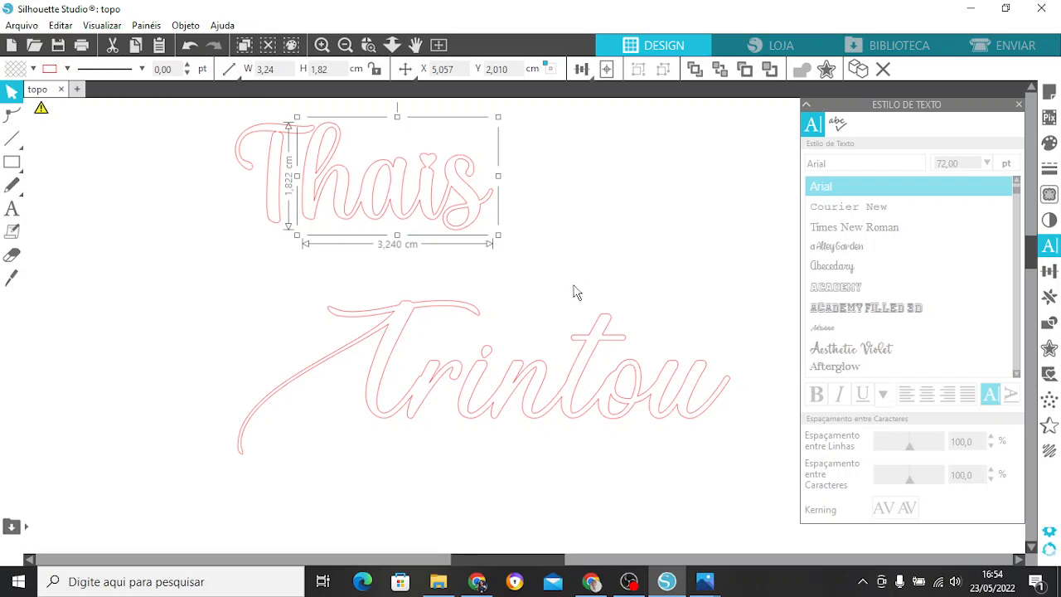
{"action": "left_click", "coordinate": [485, 357]}
{"action": "left_click", "coordinate": [487, 355]}
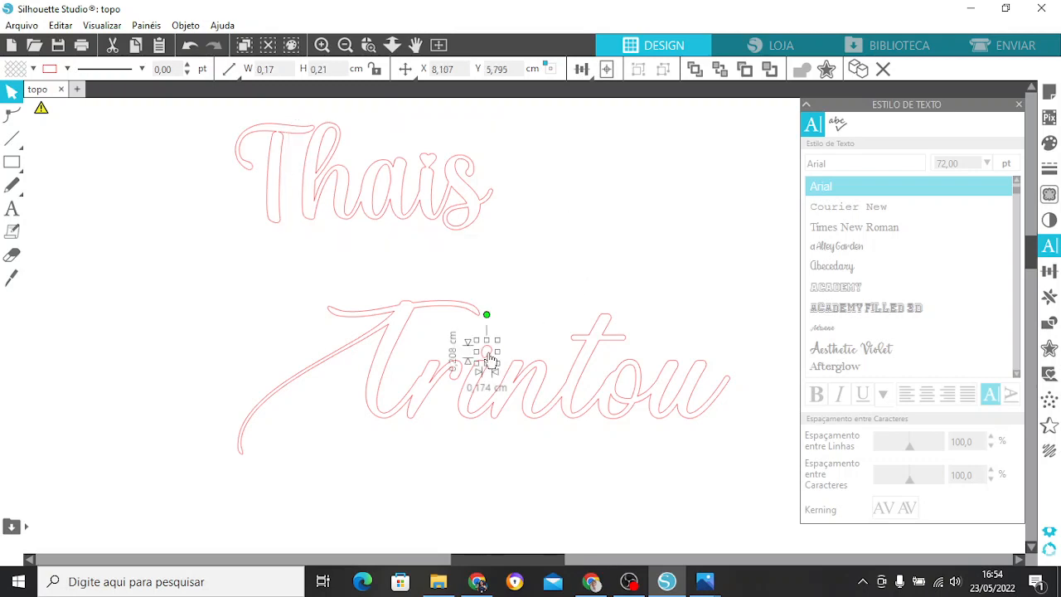
{"action": "left_click_drag", "start_coordinate": [490, 359], "coordinate": [491, 352]}
{"action": "left_click", "coordinate": [500, 325]}
{"action": "left_click", "coordinate": [503, 335]}
{"action": "left_click", "coordinate": [491, 359]}
{"action": "left_click", "coordinate": [549, 311]}
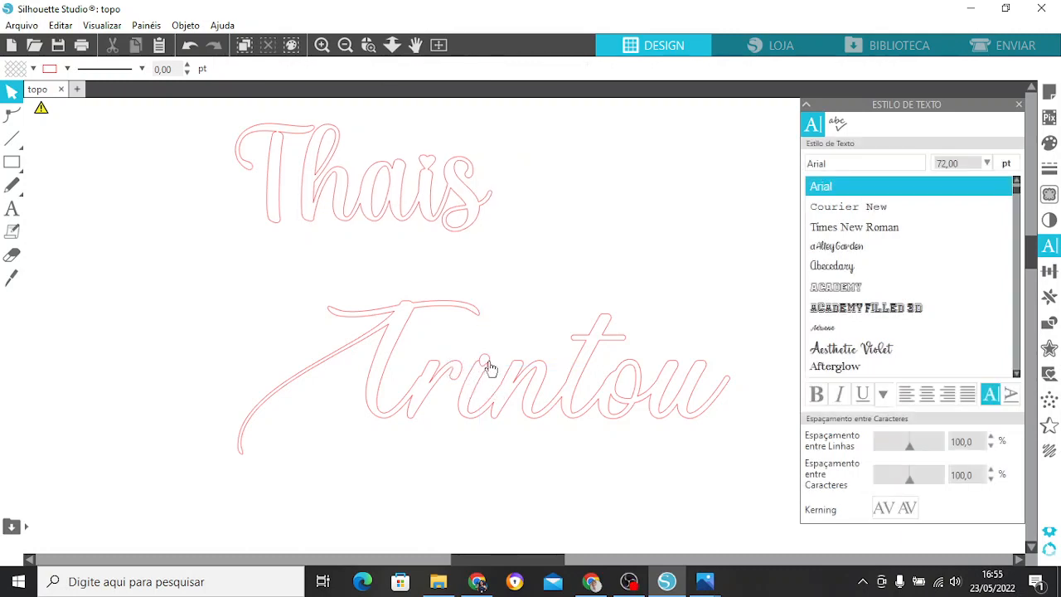
Weld all the pieces of "Trintou" together and deselect them.
{"action": "left_click_drag", "start_coordinate": [395, 305], "coordinate": [711, 452]}
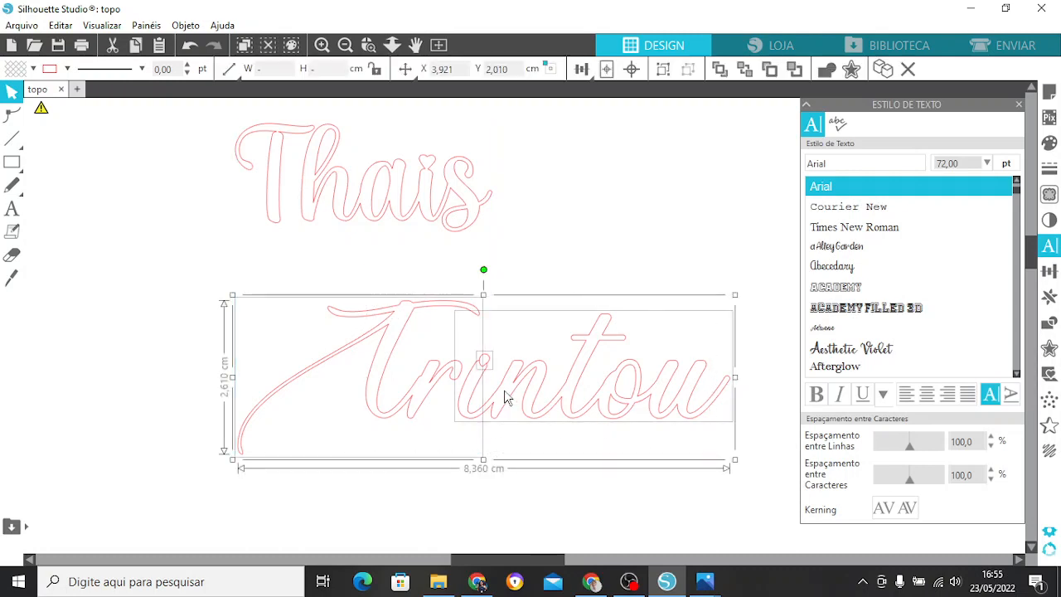
{"action": "right_click", "coordinate": [477, 381]}
{"action": "left_click", "coordinate": [532, 385]}
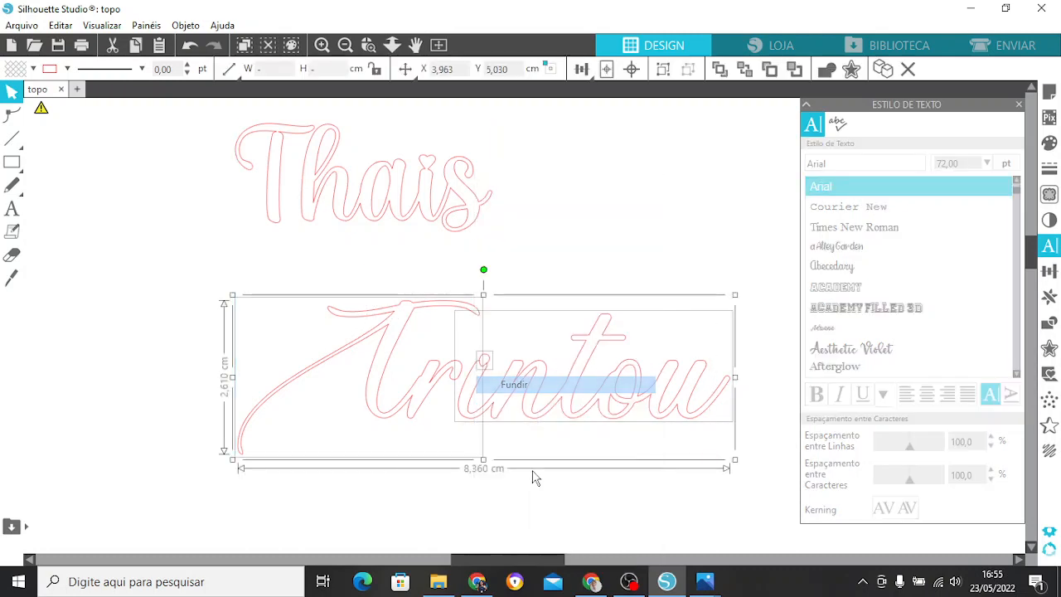
{"action": "left_click", "coordinate": [534, 477]}
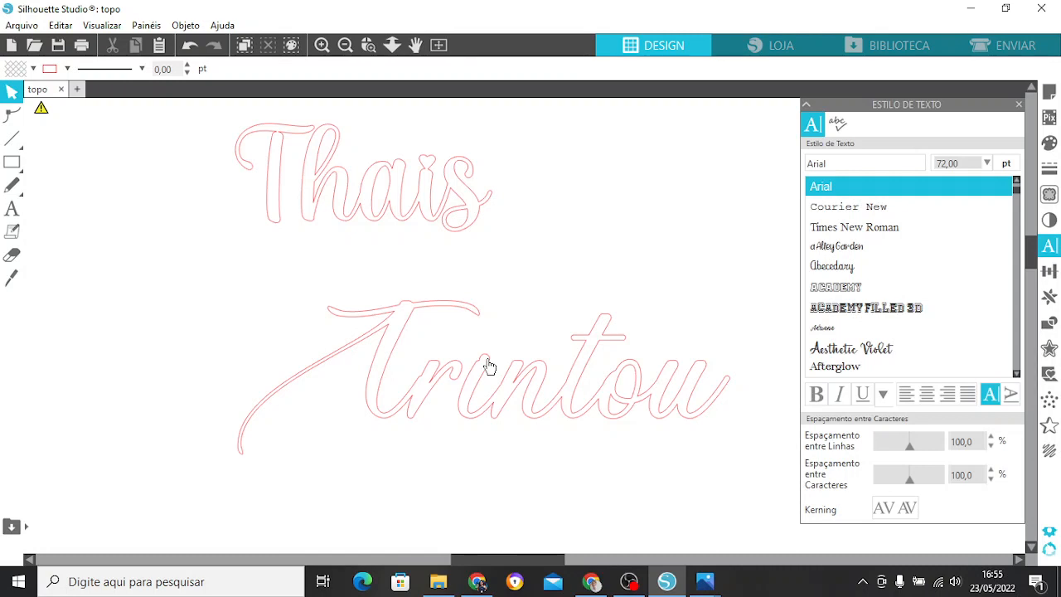
Try pulling "Tr" away from the rest of "Trintou" to check the weld, and undo the move.
{"action": "left_click", "coordinate": [452, 381]}
{"action": "left_click_drag", "start_coordinate": [445, 388], "coordinate": [446, 368]}
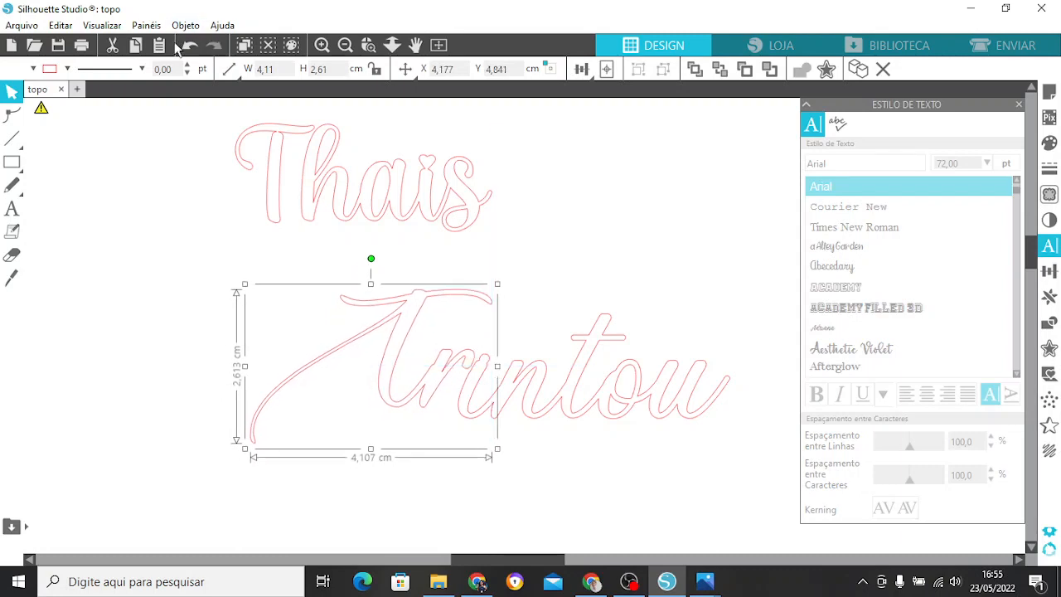
{"action": "left_click", "coordinate": [189, 49]}
{"action": "left_click", "coordinate": [611, 252]}
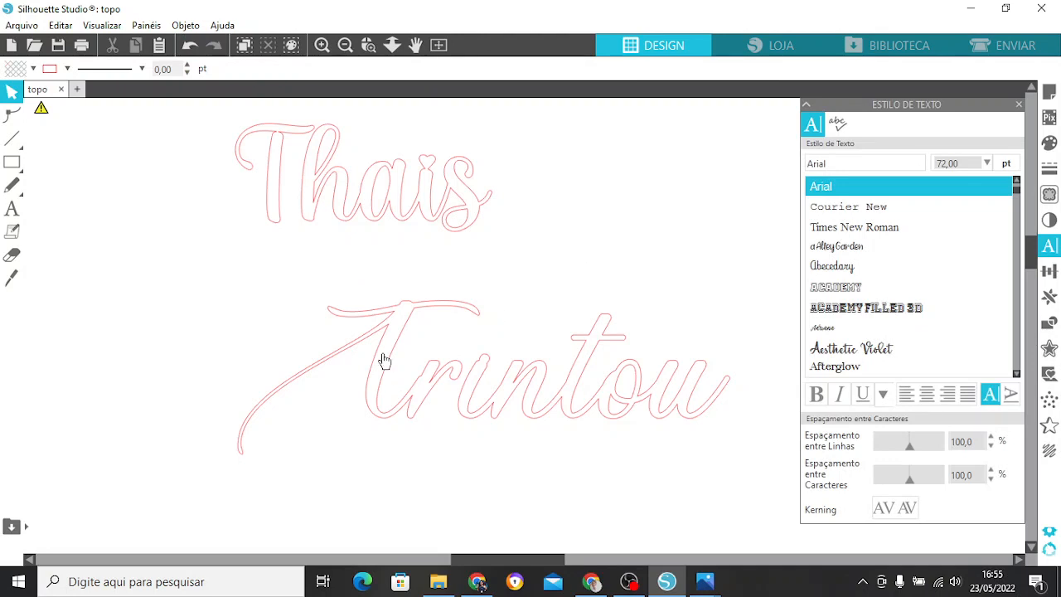
Move all of "Trintou" up and to the left so it sits directly beneath the name, as in the reference design.
{"action": "left_click", "coordinate": [349, 46]}
{"action": "left_click", "coordinate": [348, 46]}
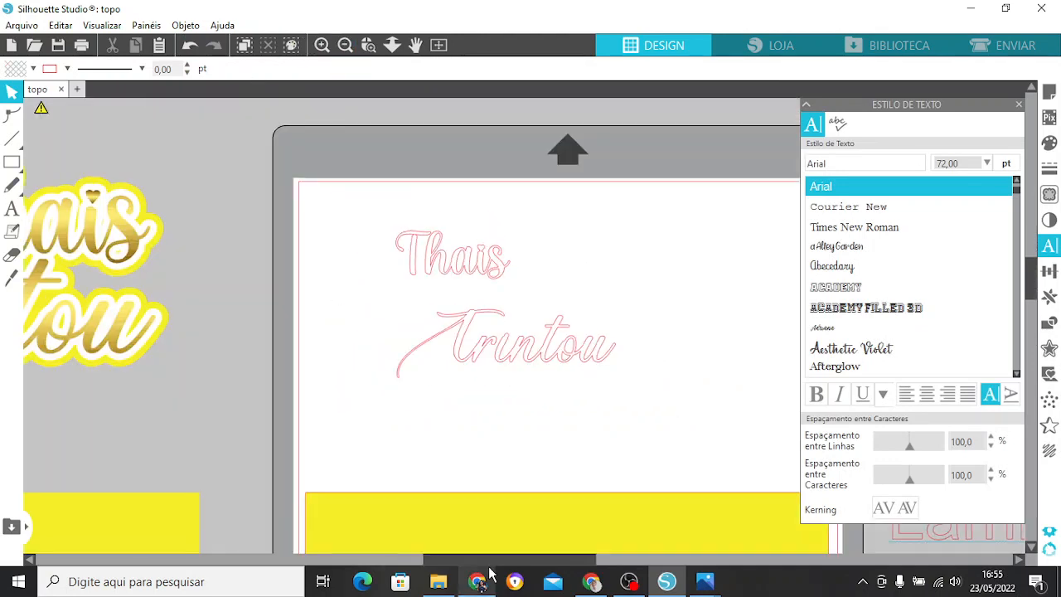
{"action": "left_click_drag", "start_coordinate": [506, 562], "coordinate": [430, 571]}
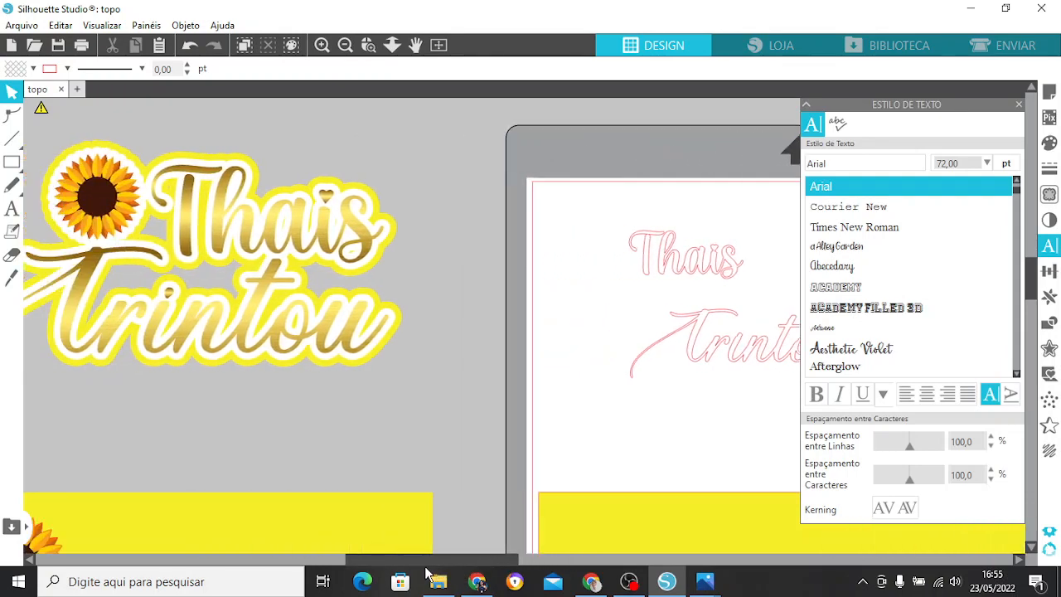
{"action": "left_click_drag", "start_coordinate": [610, 308], "coordinate": [932, 395]}
{"action": "left_click_drag", "start_coordinate": [778, 365], "coordinate": [684, 325]}
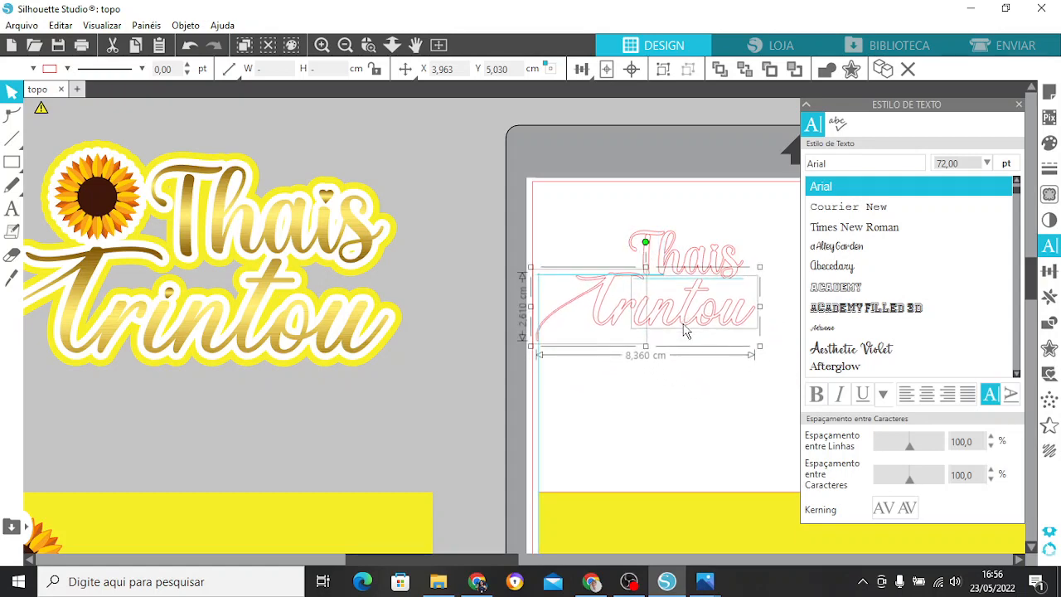
{"action": "left_click", "coordinate": [689, 379]}
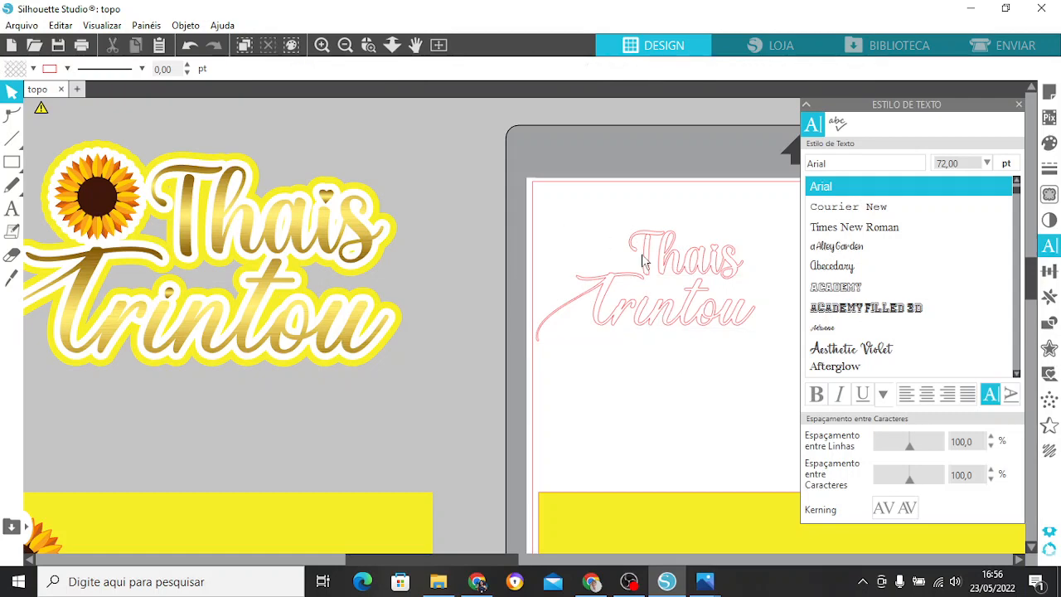
Group the name with "Trintou" and shift the group slightly away from the page's edge.
{"action": "left_click_drag", "start_coordinate": [643, 261], "coordinate": [758, 349]}
{"action": "right_click", "coordinate": [685, 269]}
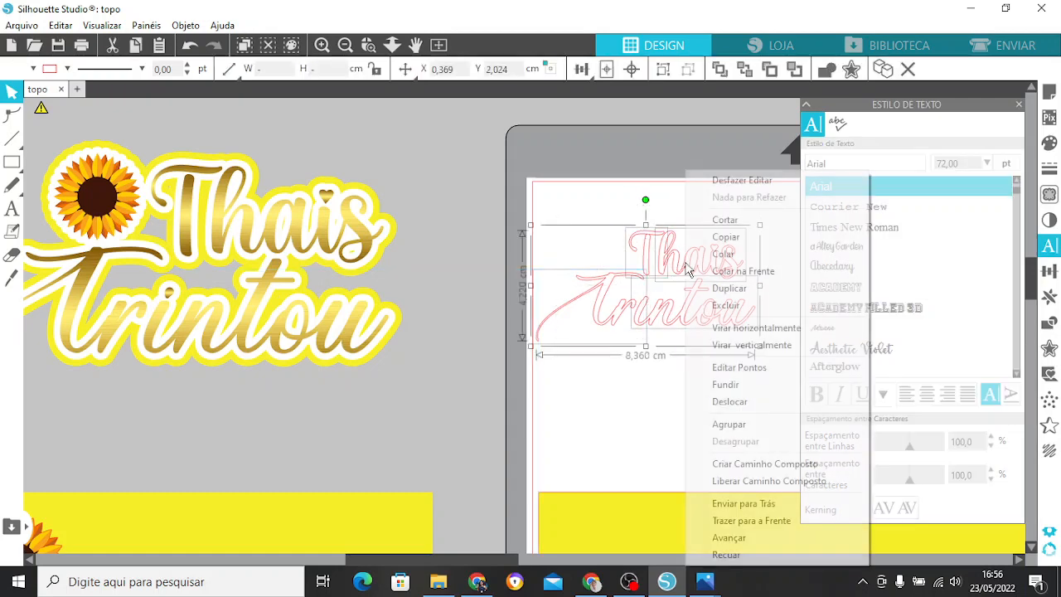
{"action": "left_click", "coordinate": [762, 425]}
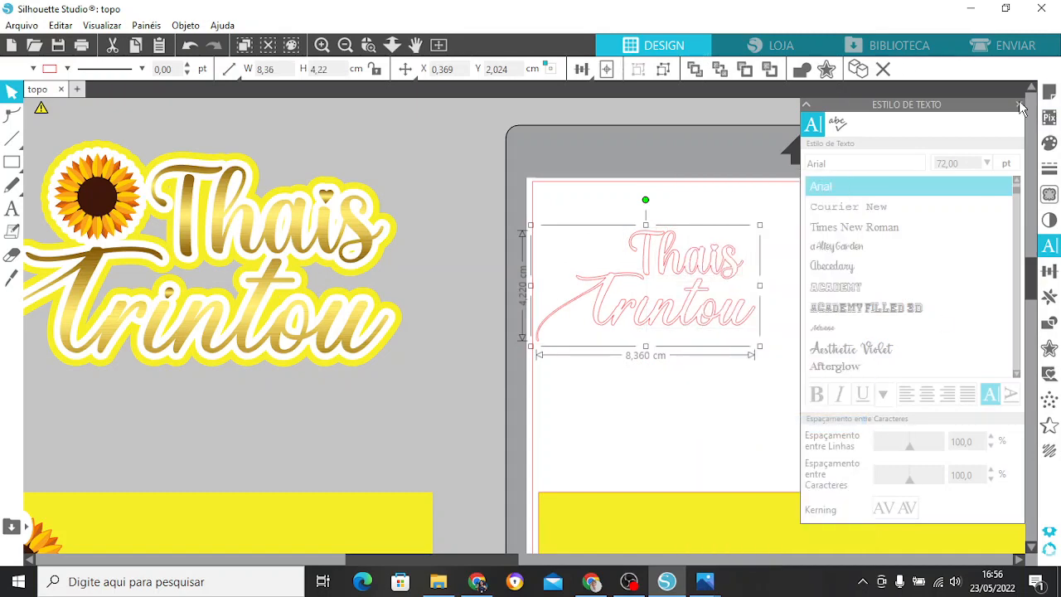
{"action": "left_click", "coordinate": [1020, 106]}
{"action": "left_click_drag", "start_coordinate": [702, 266], "coordinate": [722, 279]}
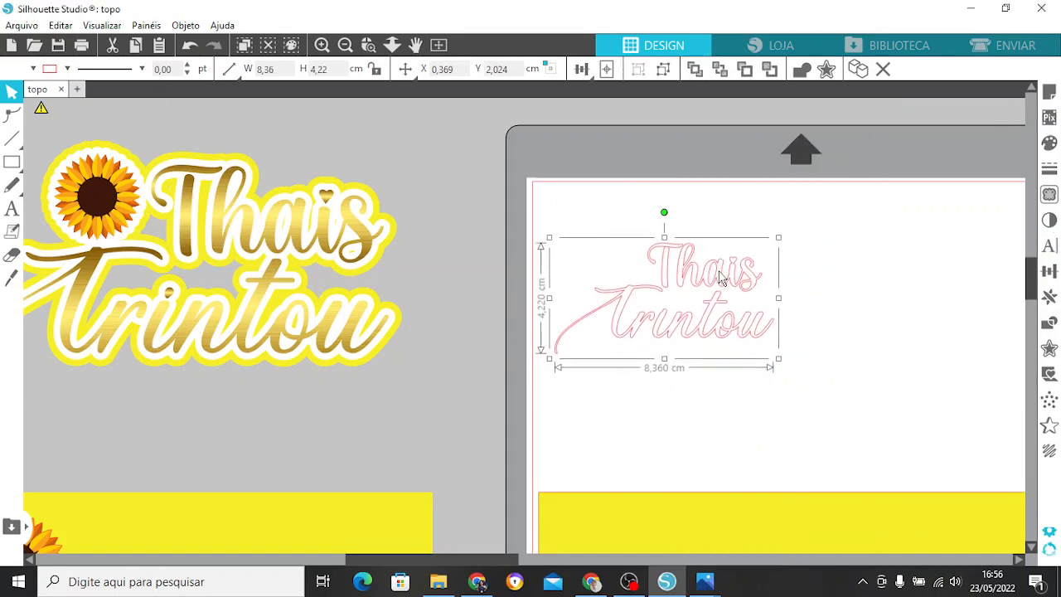
{"action": "left_click", "coordinate": [858, 269]}
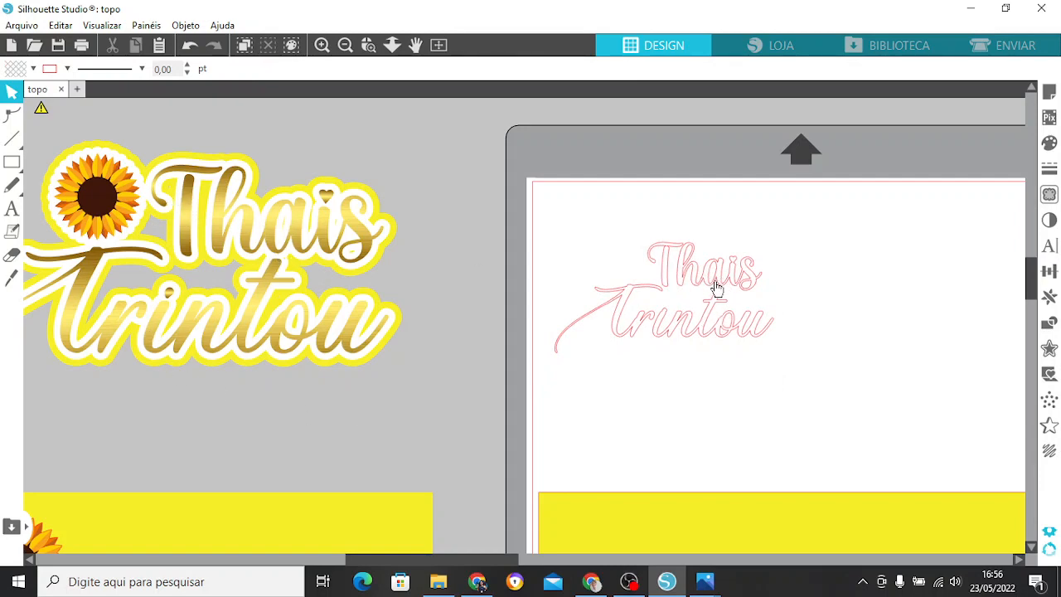
Fill the grouped lettering with the gold gradient image from the TOPO GIRASSOL folder in File Explorer.
{"action": "left_click", "coordinate": [439, 581]}
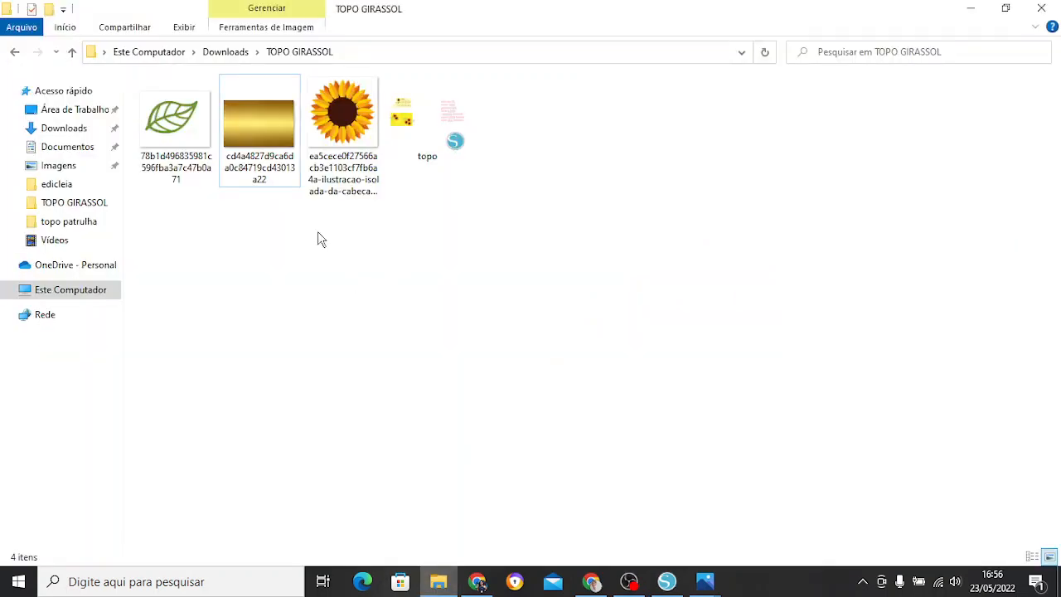
{"action": "left_click", "coordinate": [266, 126]}
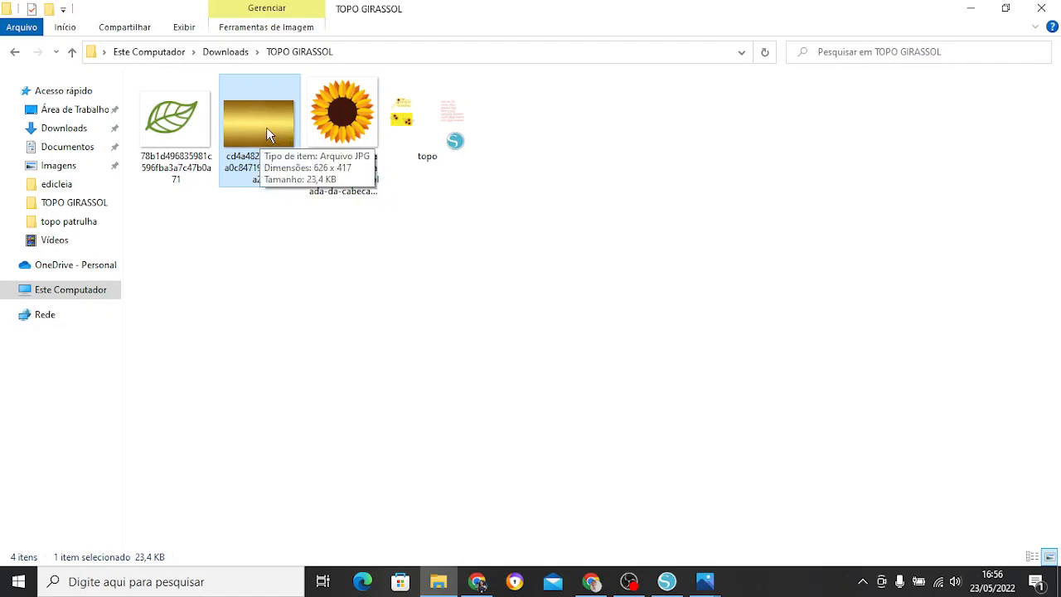
{"action": "left_click_drag", "start_coordinate": [260, 119], "coordinate": [701, 325]}
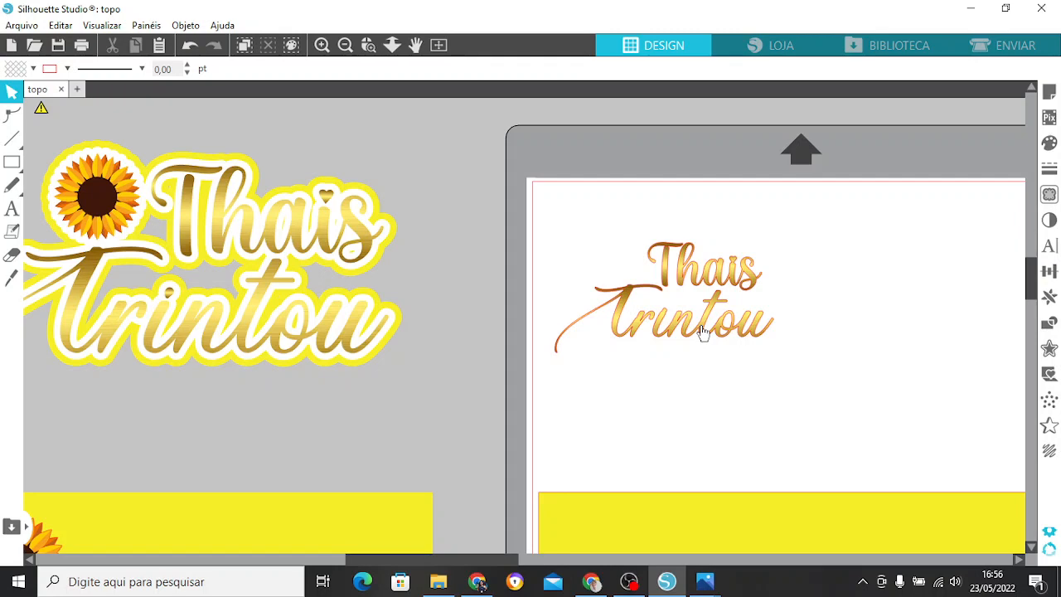
Remove the red outline from the gold lettering by setting its line colour to transparent.
{"action": "left_click", "coordinate": [344, 46]}
{"action": "left_click", "coordinate": [326, 49]}
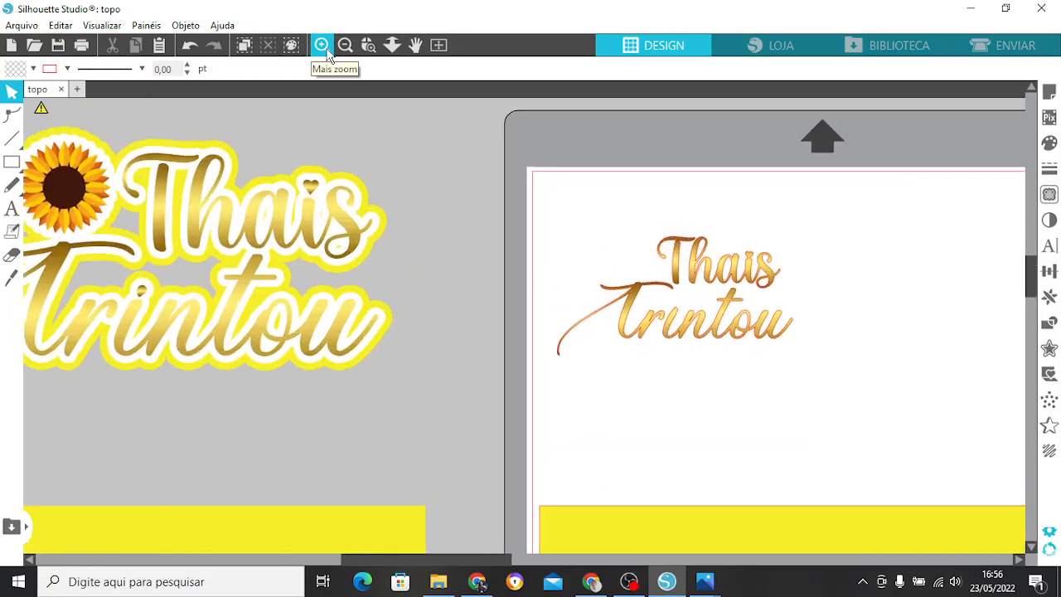
{"action": "left_click", "coordinate": [326, 49]}
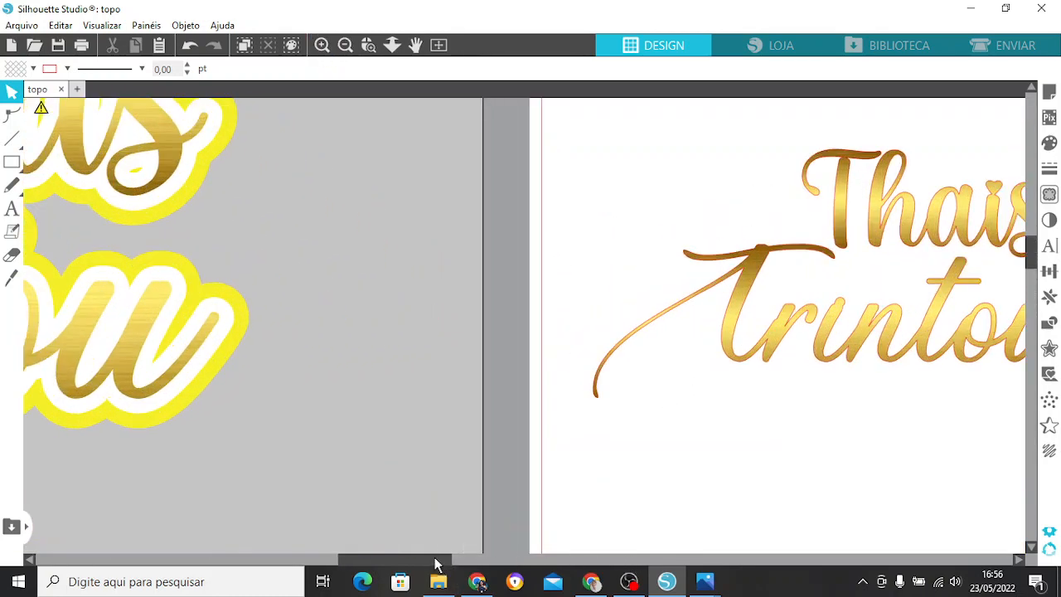
{"action": "left_click_drag", "start_coordinate": [434, 560], "coordinate": [563, 557]}
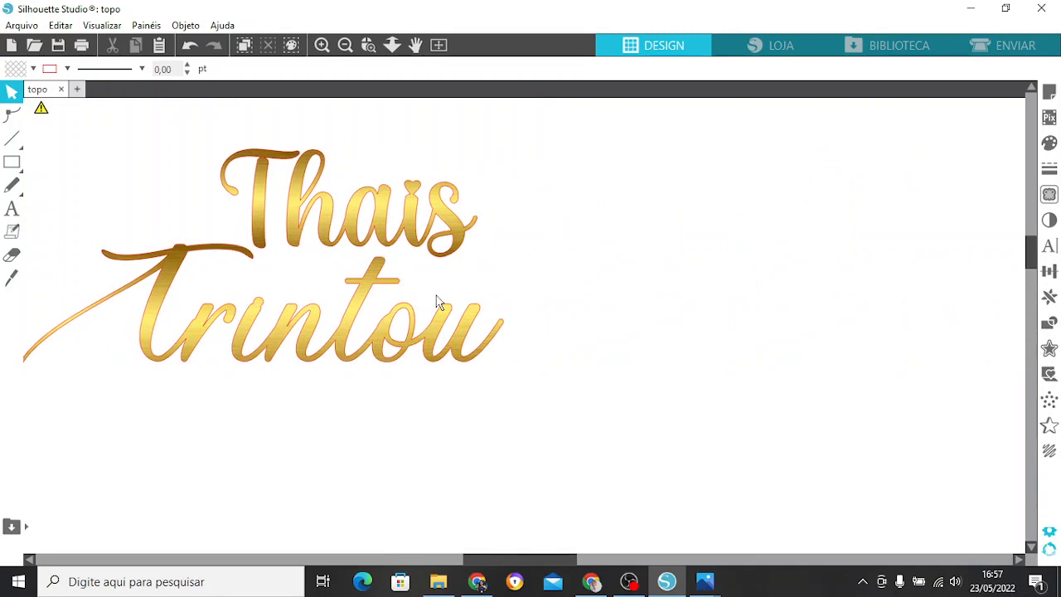
{"action": "left_click", "coordinate": [1051, 169]}
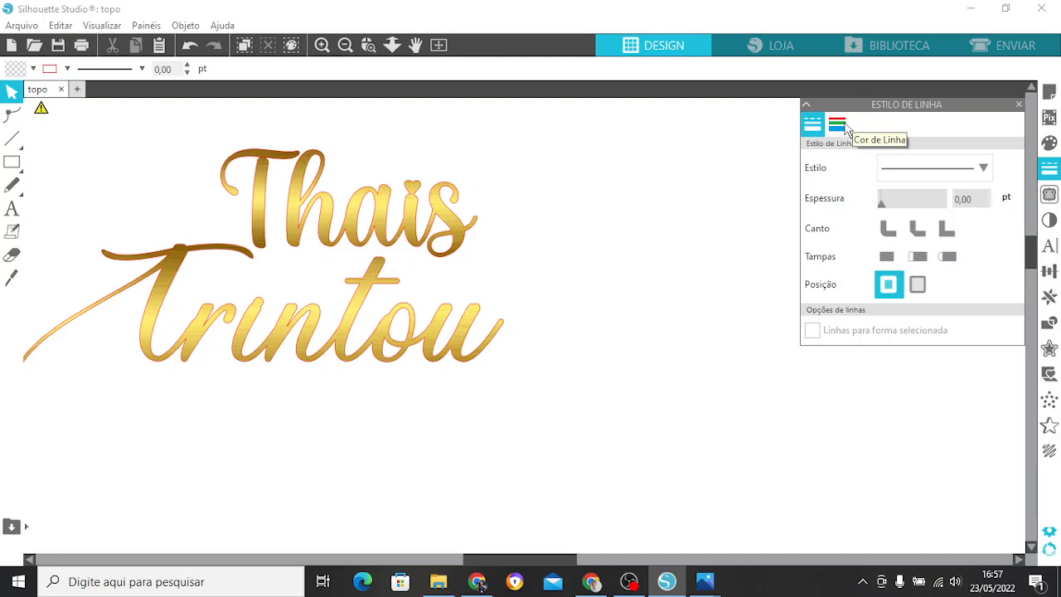
{"action": "left_click", "coordinate": [838, 126]}
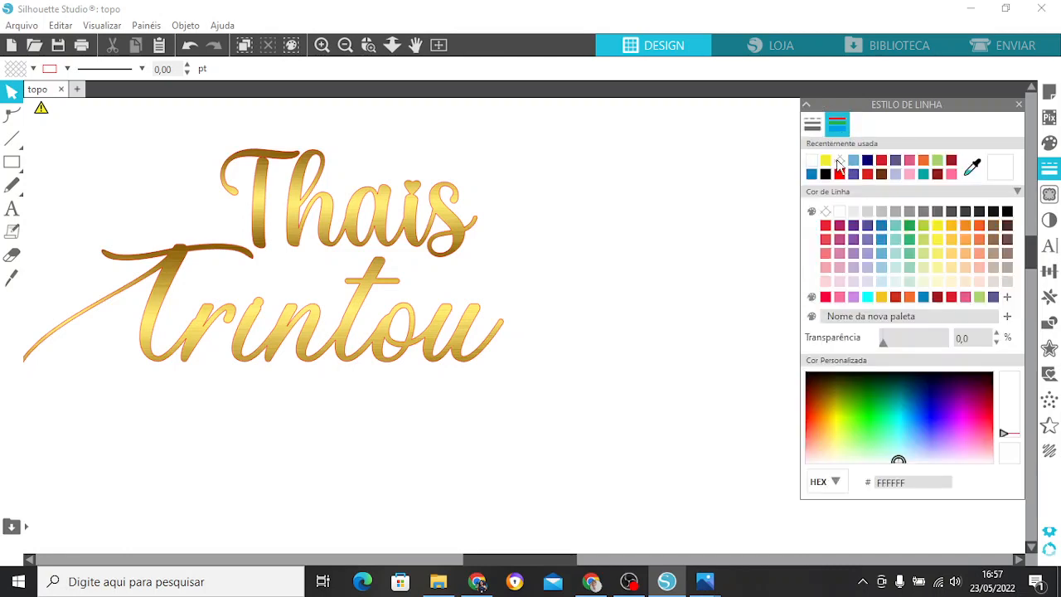
{"action": "left_click", "coordinate": [840, 161]}
{"action": "left_click", "coordinate": [448, 247]}
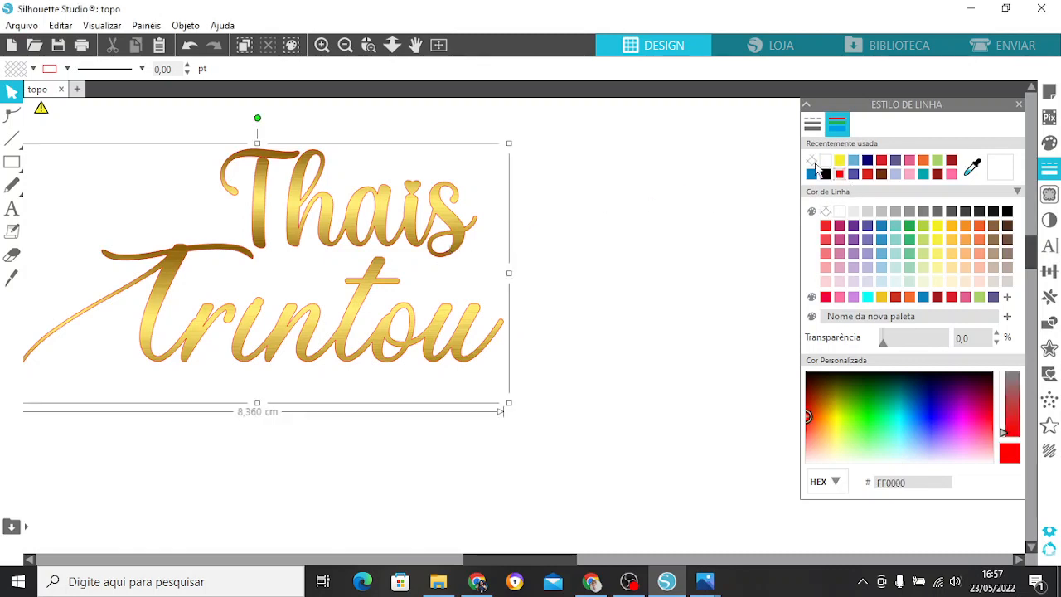
{"action": "left_click", "coordinate": [813, 162]}
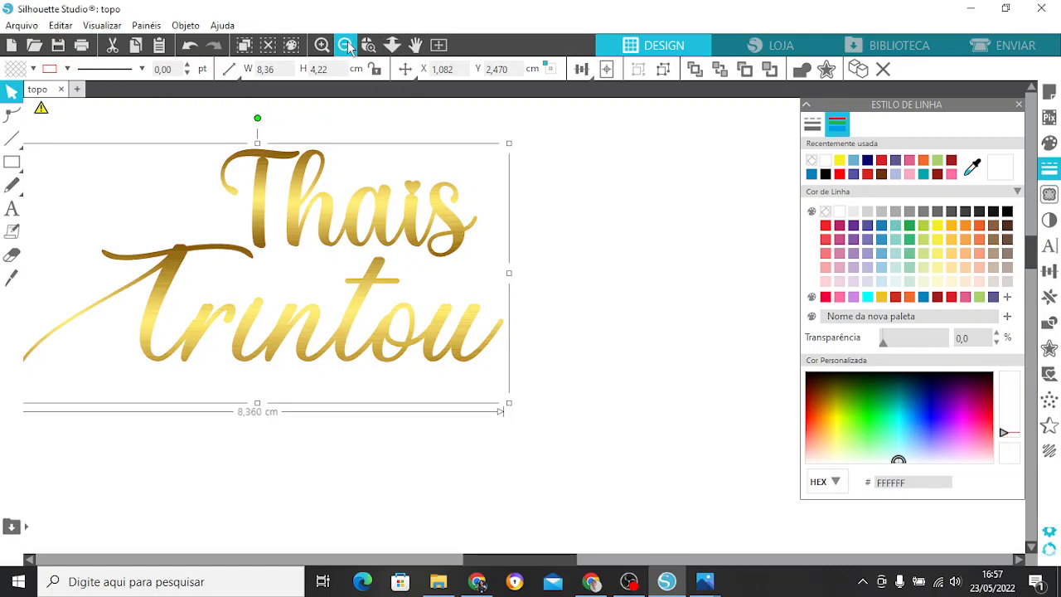
Merge the sunflower illustration from the TOPO GIRASSOL folder into the design.
{"action": "left_click", "coordinate": [346, 45]}
{"action": "left_click", "coordinate": [346, 46]}
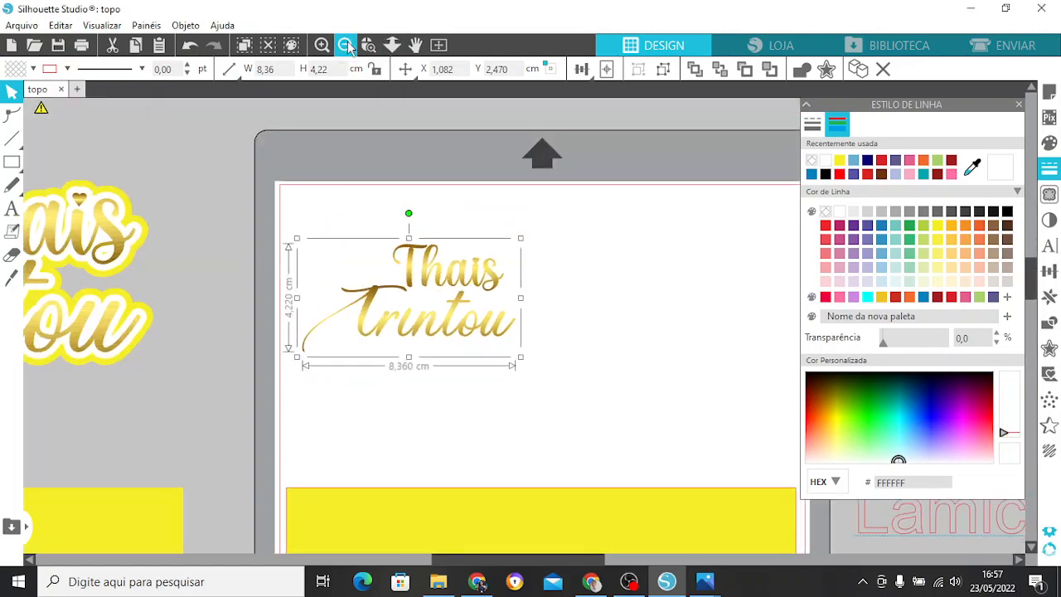
{"action": "left_click", "coordinate": [346, 46]}
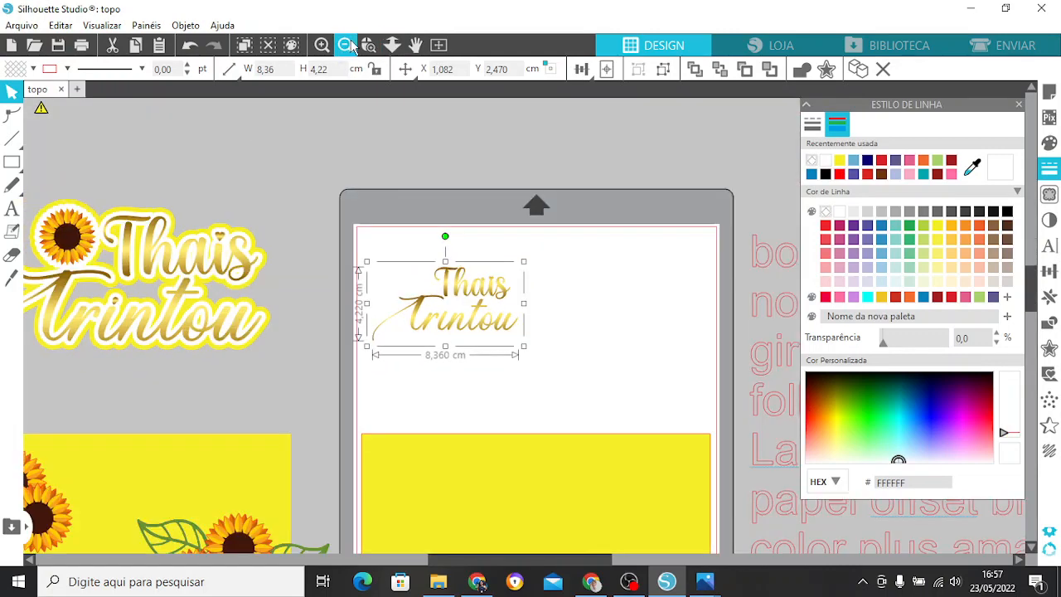
{"action": "left_click", "coordinate": [350, 46]}
{"action": "left_click", "coordinate": [557, 297]}
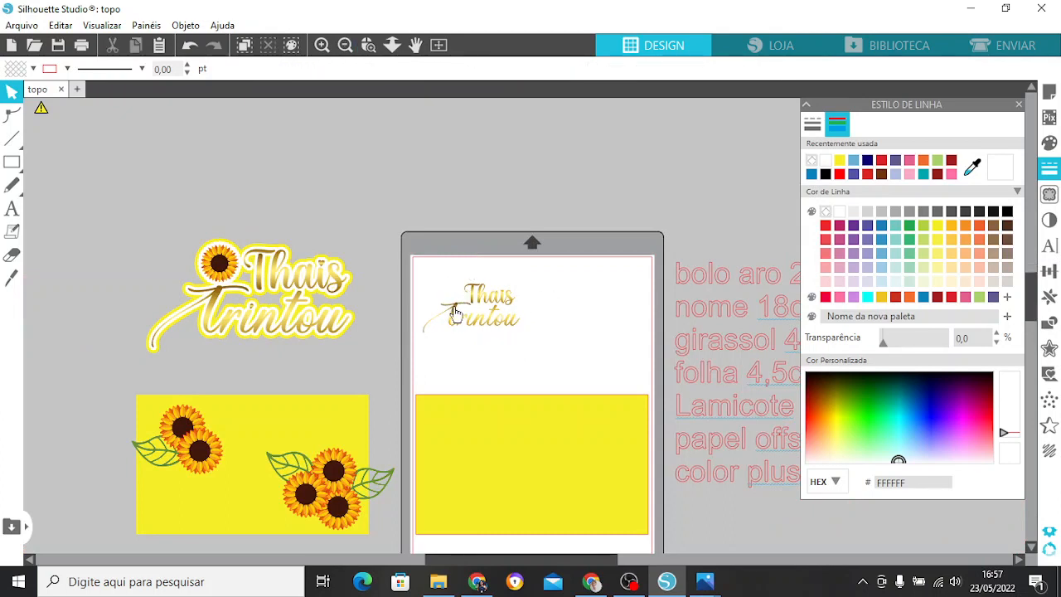
{"action": "left_click", "coordinate": [22, 26]}
{"action": "left_click", "coordinate": [52, 131]}
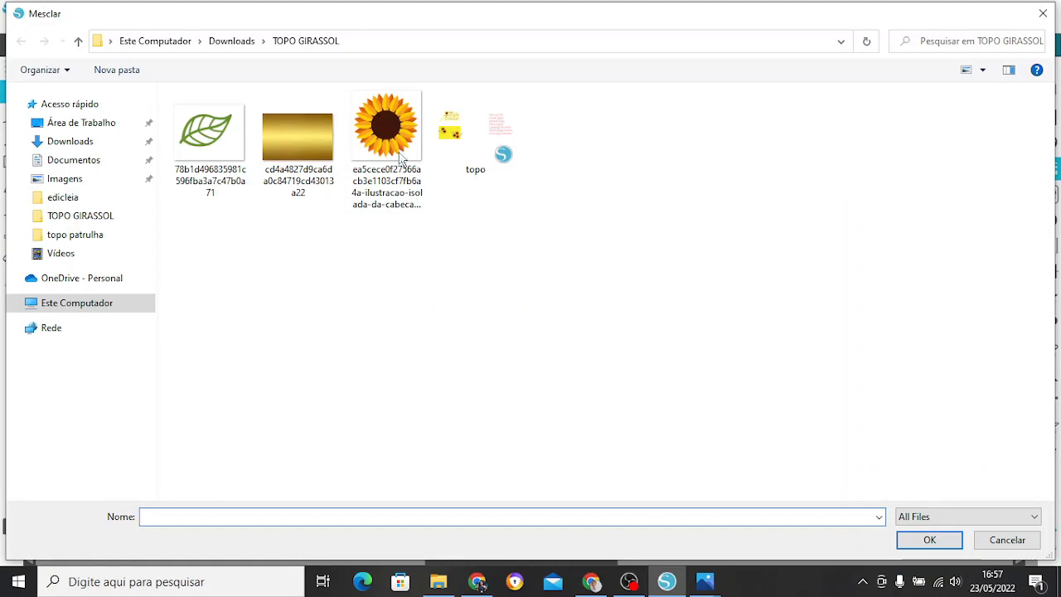
{"action": "left_click", "coordinate": [365, 137]}
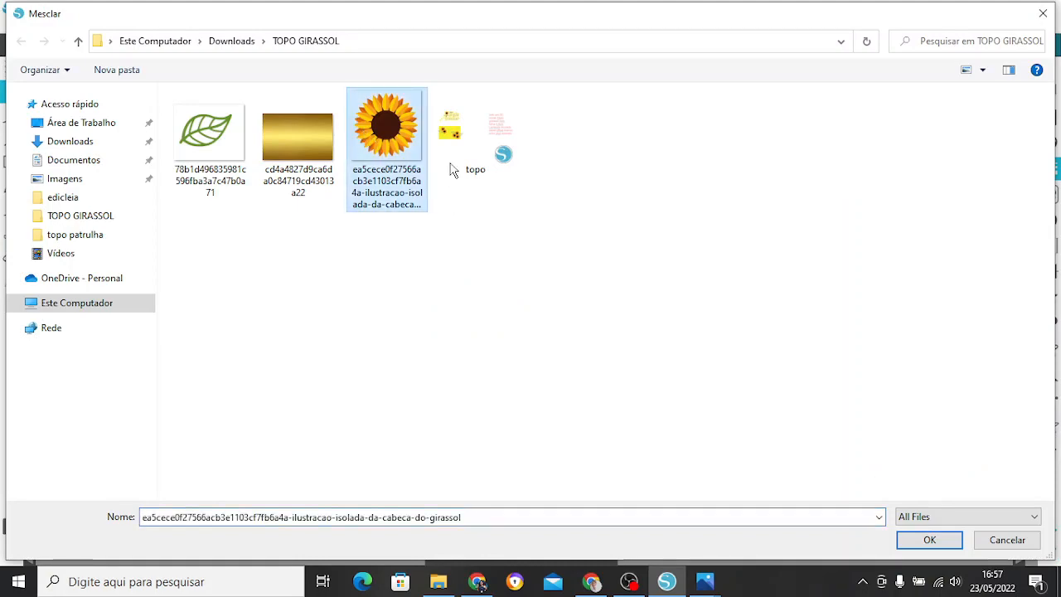
{"action": "left_click", "coordinate": [942, 550]}
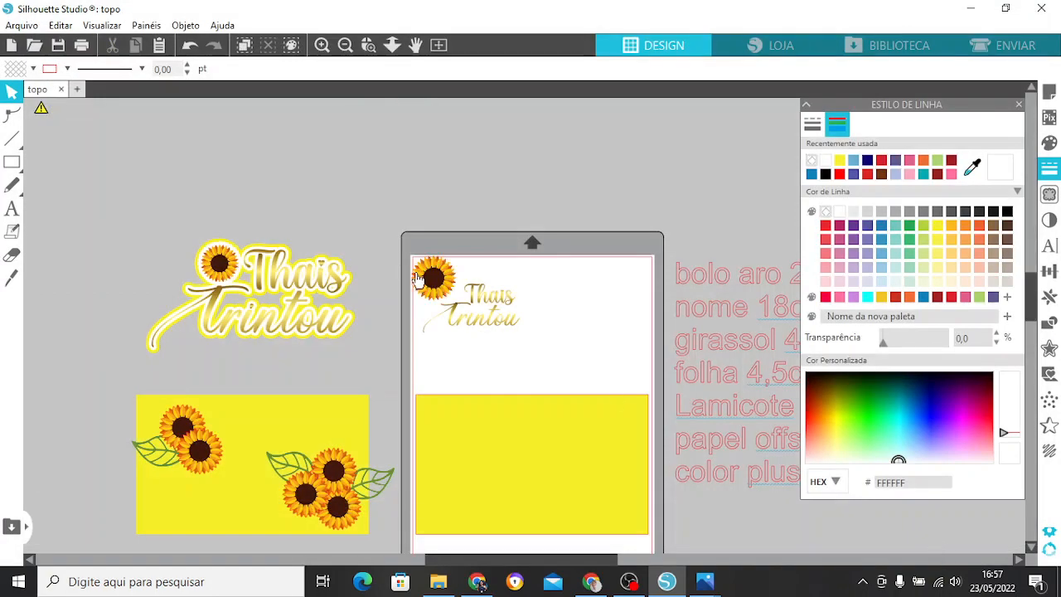
Shrink the sunflower to about 2.17 cm and place it beside the name's first letter, above "Trintou".
{"action": "left_click_drag", "start_coordinate": [422, 280], "coordinate": [452, 293]}
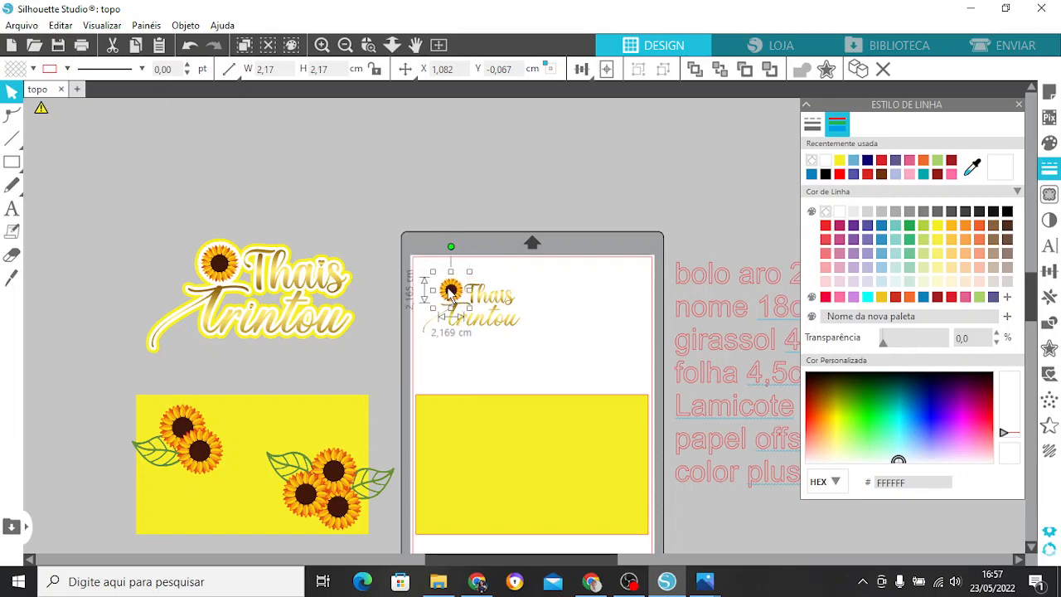
{"action": "left_click", "coordinate": [536, 268]}
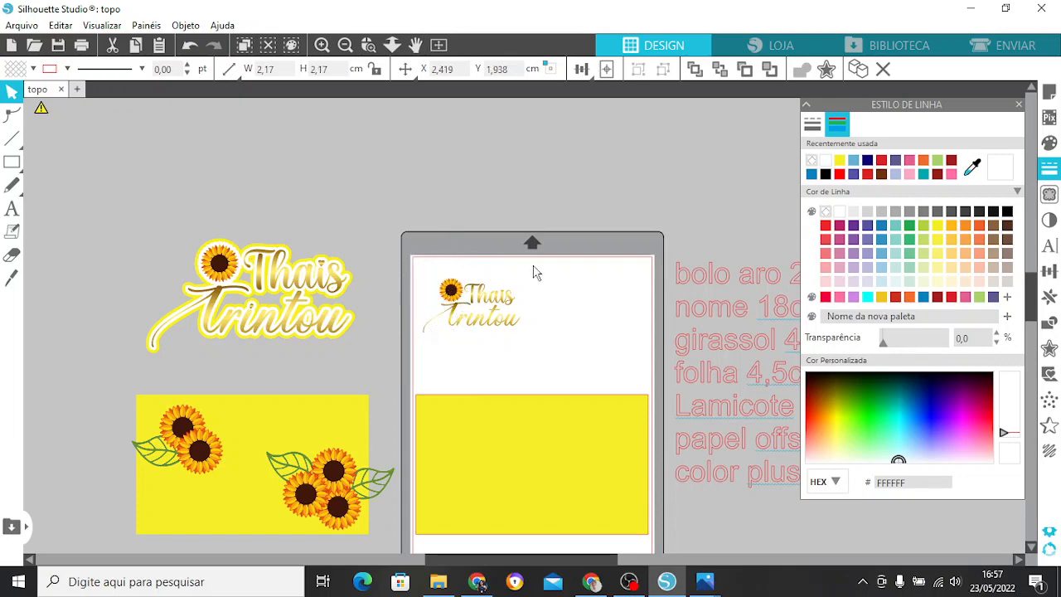
{"action": "left_click", "coordinate": [345, 46]}
{"action": "left_click", "coordinate": [345, 46]}
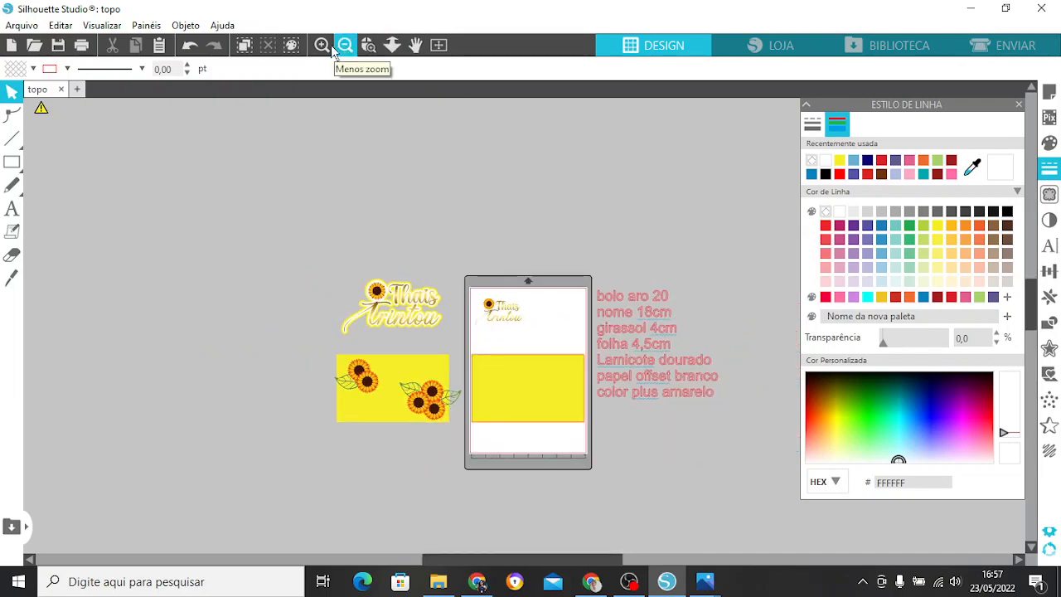
Nudge the sunflower slightly upward beside the gold lettering.
{"action": "left_click", "coordinate": [331, 45]}
{"action": "left_click", "coordinate": [330, 45]}
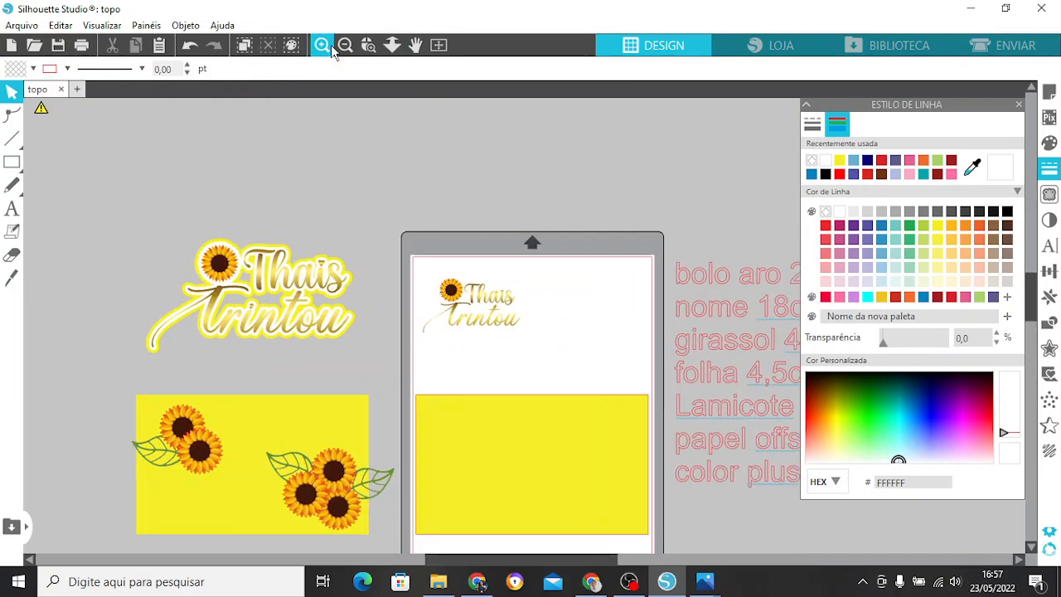
{"action": "left_click", "coordinate": [331, 45]}
{"action": "left_click", "coordinate": [330, 44]}
{"action": "left_click", "coordinate": [375, 269]}
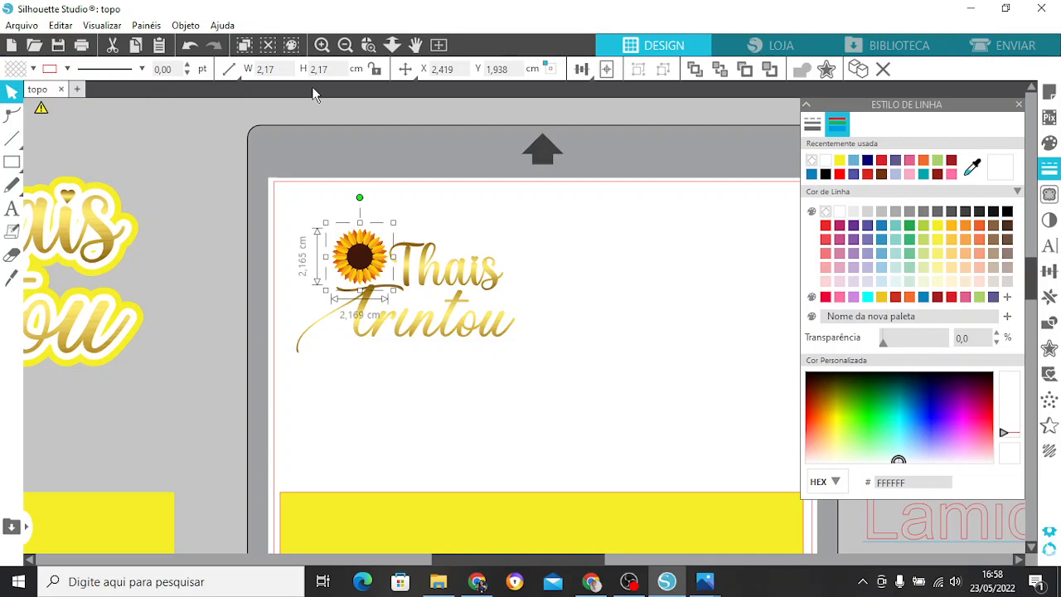
{"action": "left_click_drag", "start_coordinate": [359, 261], "coordinate": [359, 260]}
{"action": "left_click", "coordinate": [496, 207]}
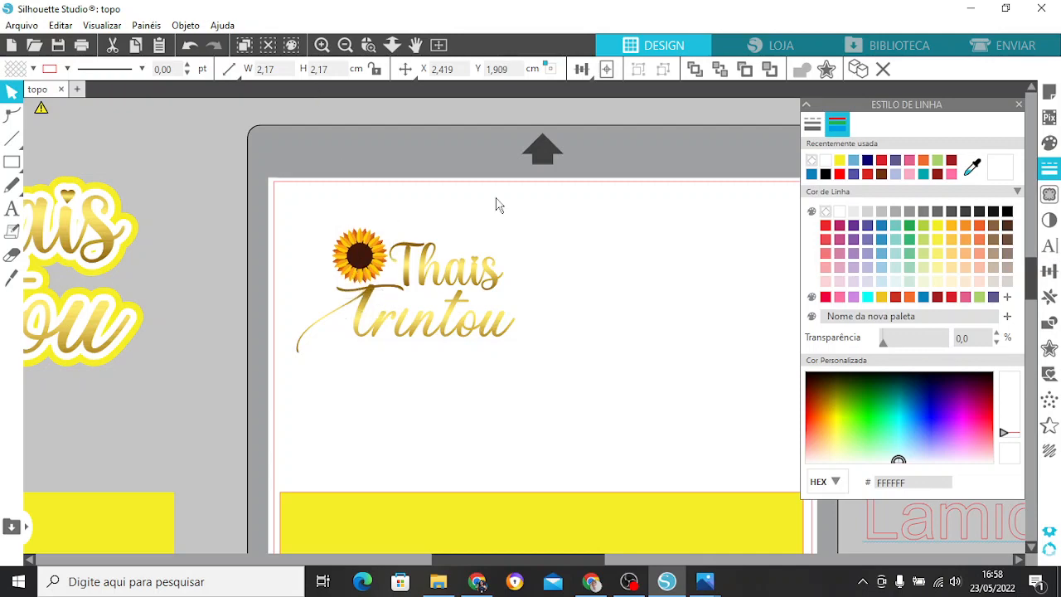
Group the sunflower with the gold name and "Trintou" lettering.
{"action": "left_click_drag", "start_coordinate": [325, 203], "coordinate": [515, 342]}
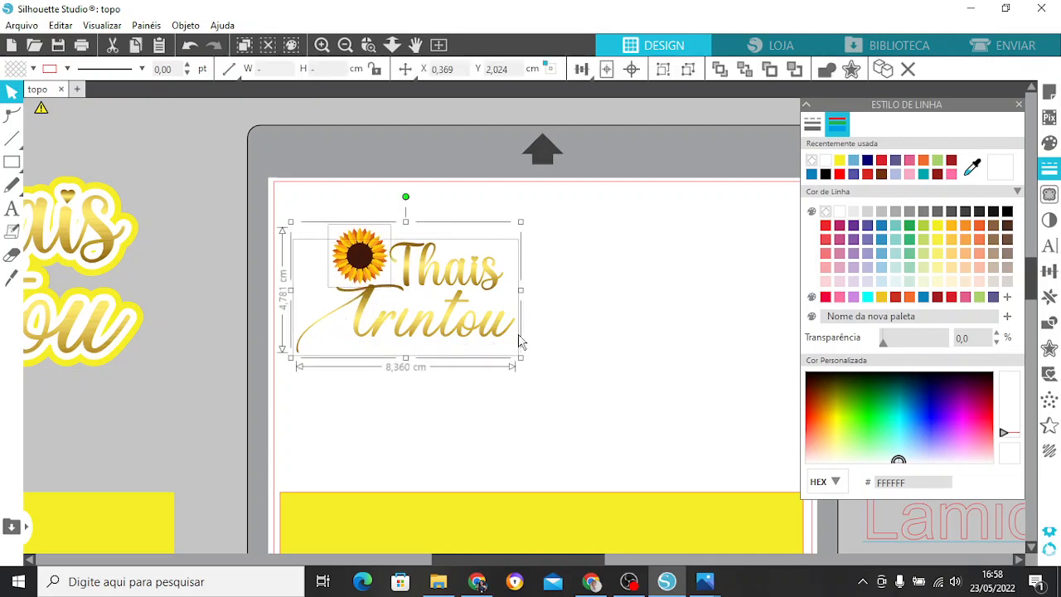
{"action": "right_click", "coordinate": [481, 279]}
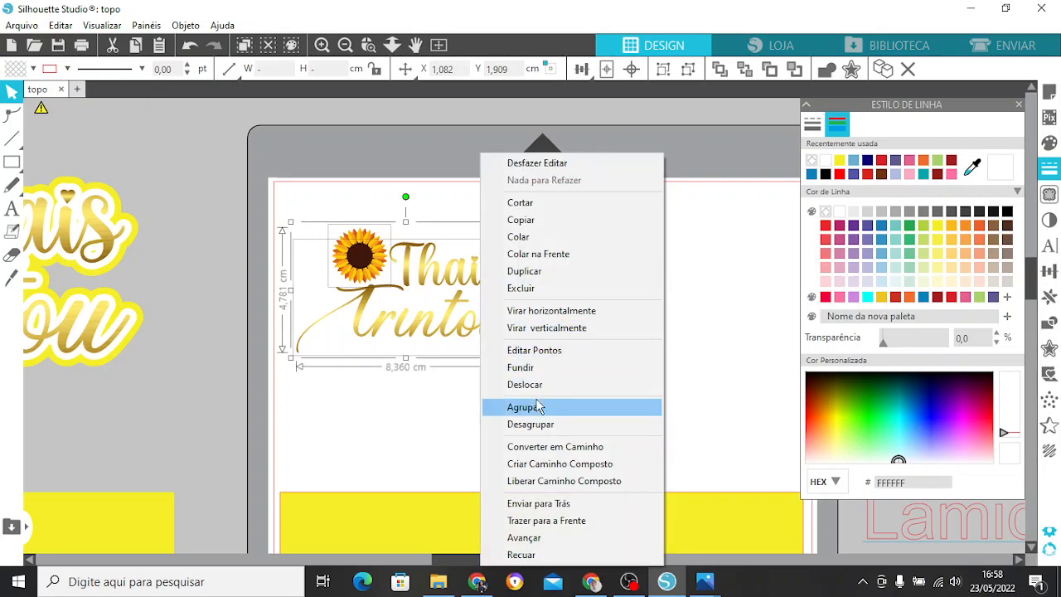
{"action": "left_click", "coordinate": [537, 408]}
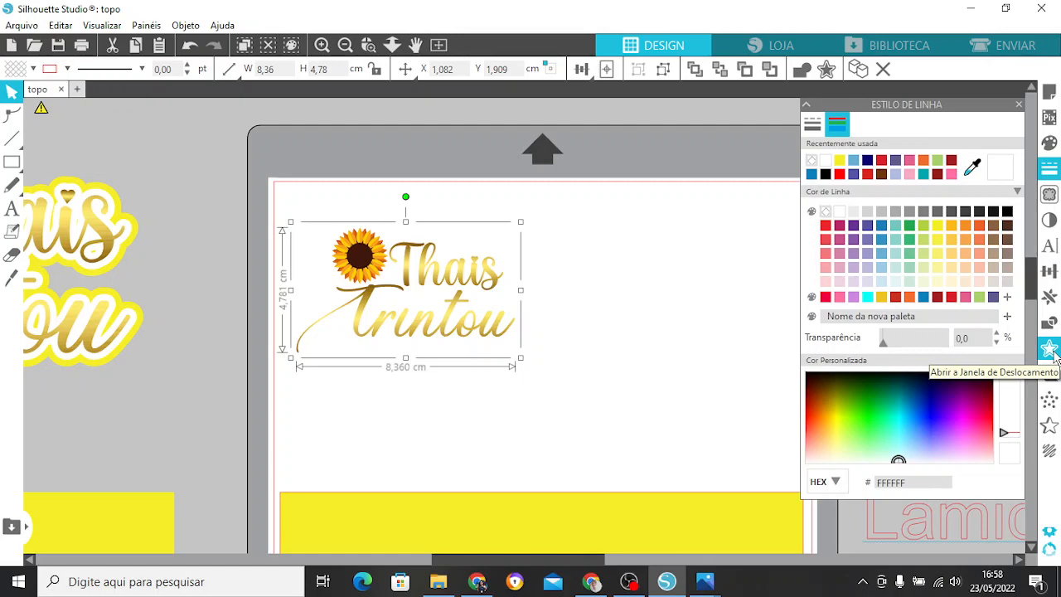
Create a 0.300 cm rounded offset around the sunflower and lettering group and fill it with white.
{"action": "left_click", "coordinate": [1050, 350]}
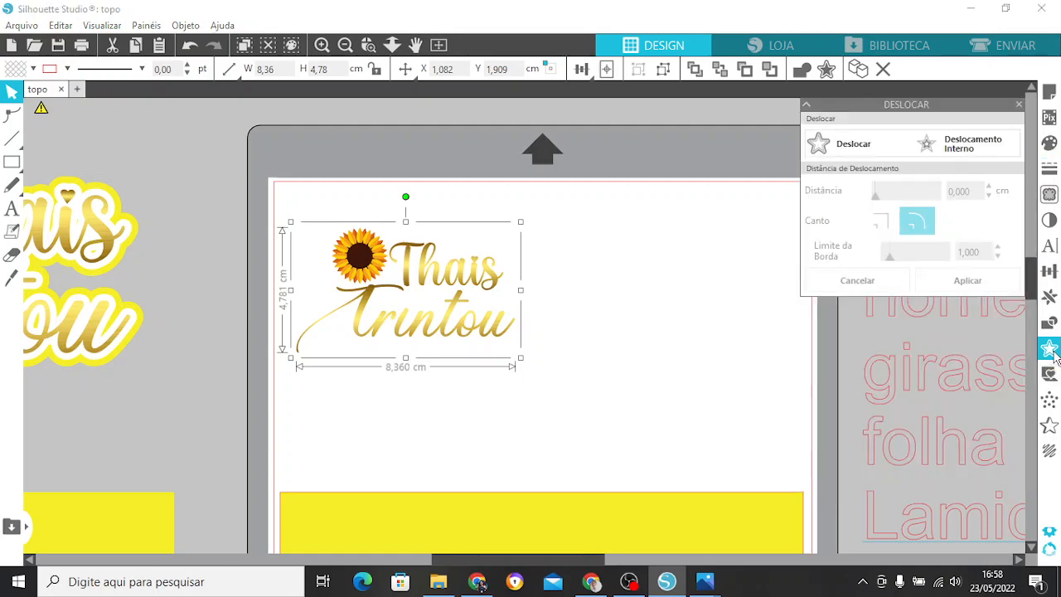
{"action": "left_click", "coordinate": [845, 146]}
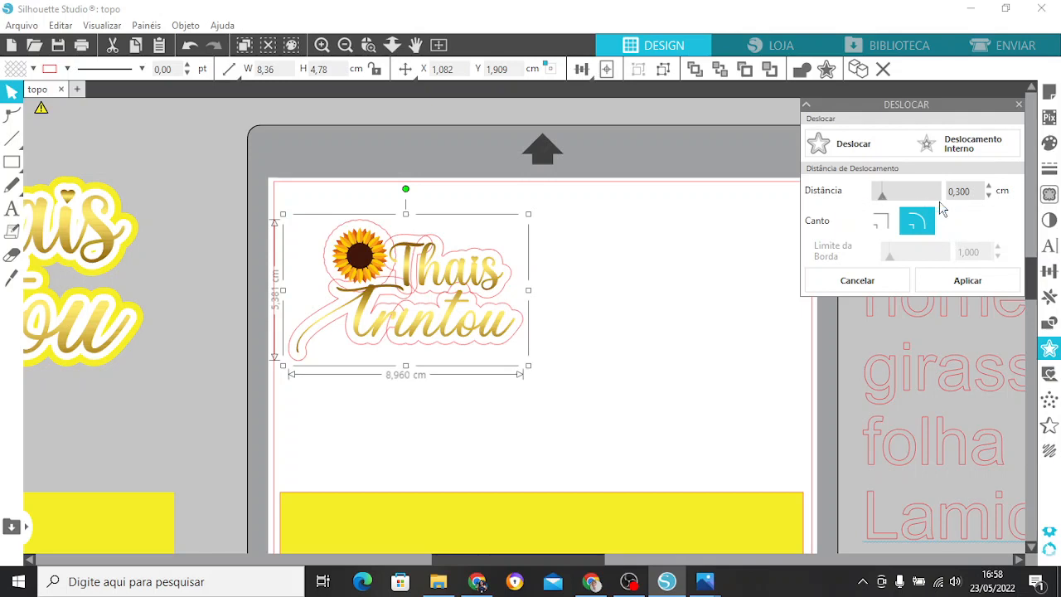
{"action": "left_click", "coordinate": [966, 280]}
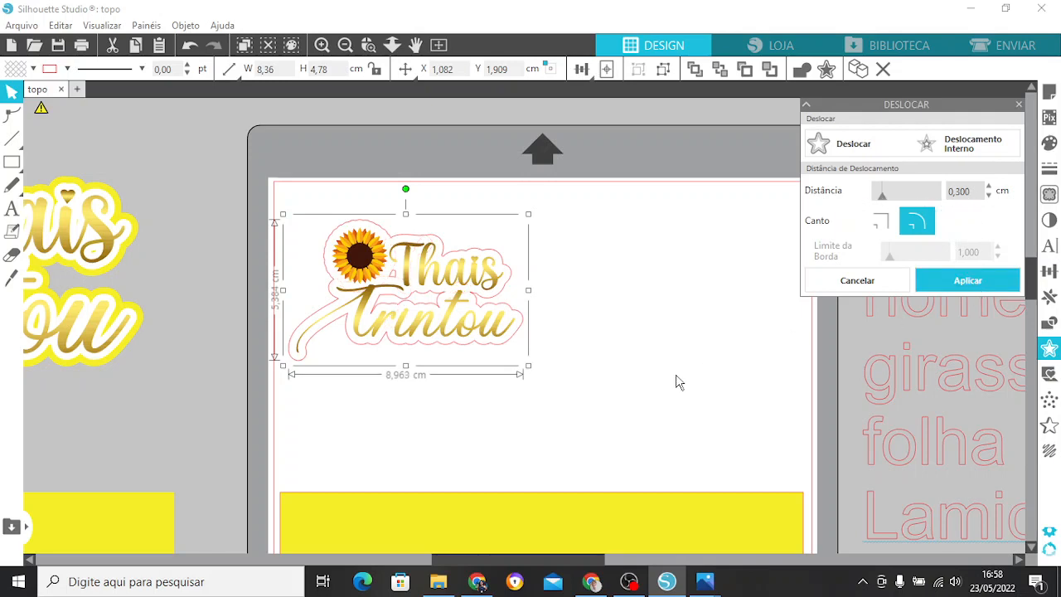
{"action": "left_click", "coordinate": [1050, 143]}
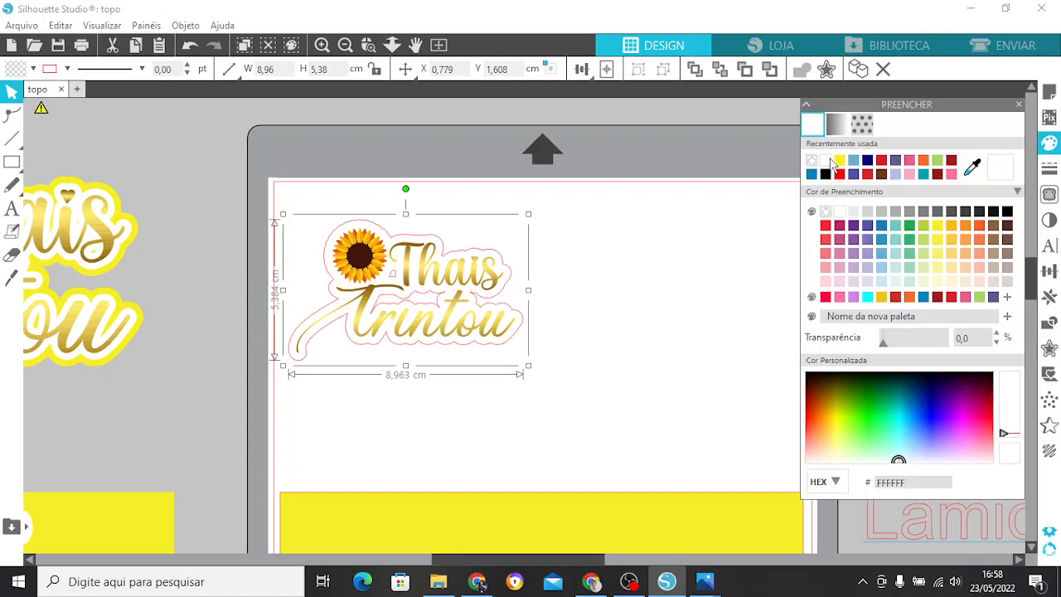
{"action": "left_click", "coordinate": [831, 163]}
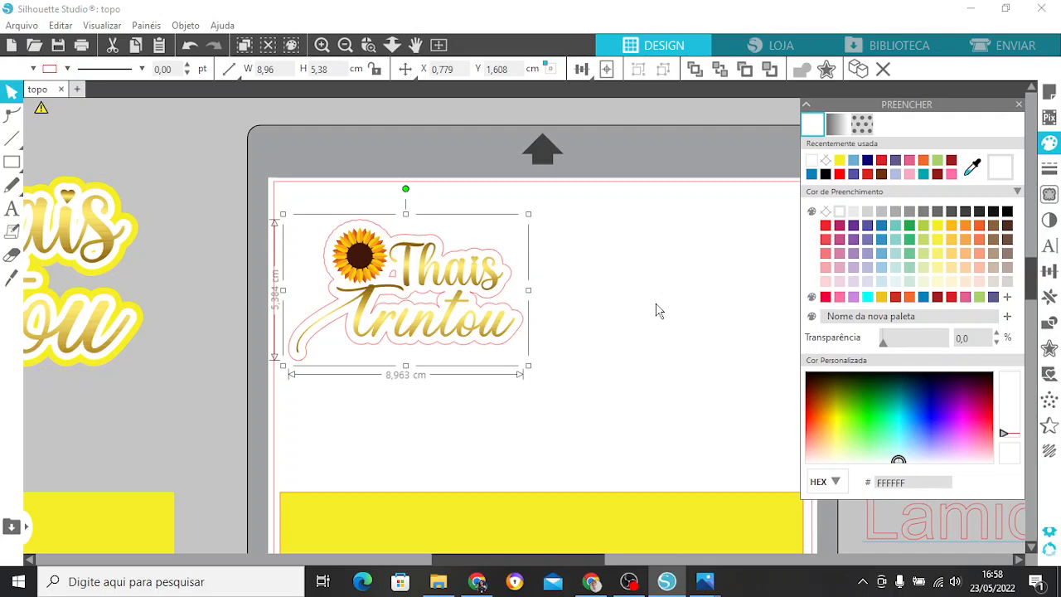
Create a second 0.300 cm rounded offset around the white contour and fill it with yellow F7EF28.
{"action": "left_click", "coordinate": [1048, 348]}
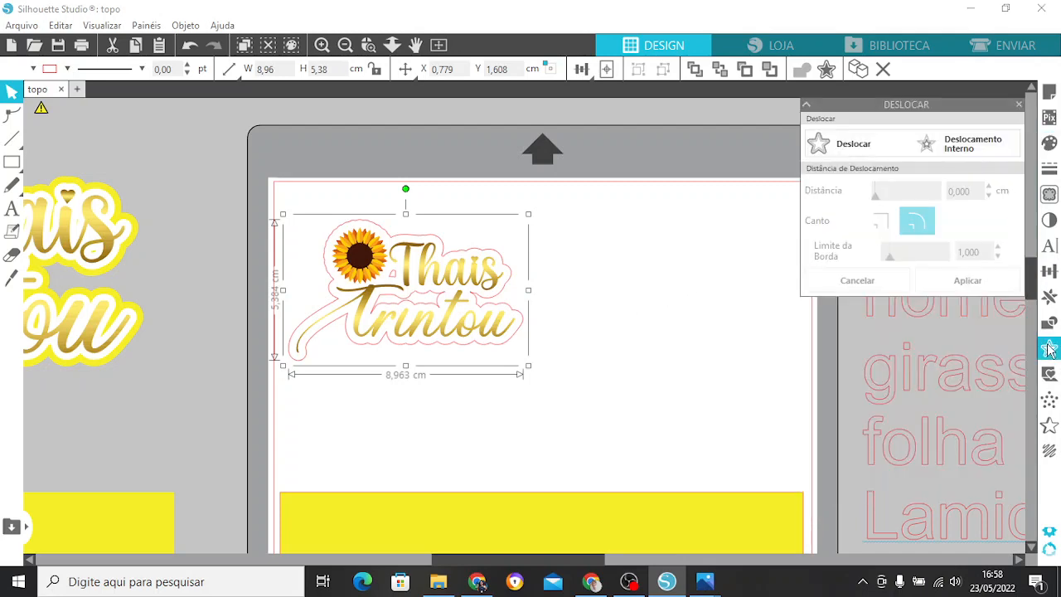
{"action": "left_click", "coordinate": [856, 155]}
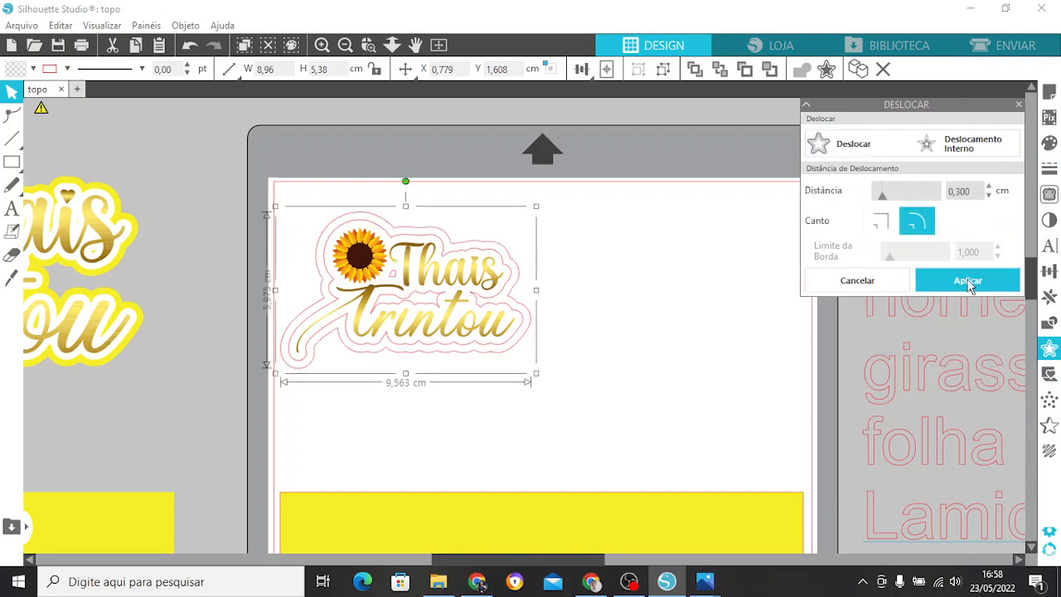
{"action": "left_click", "coordinate": [968, 281]}
{"action": "left_click", "coordinate": [1049, 142]}
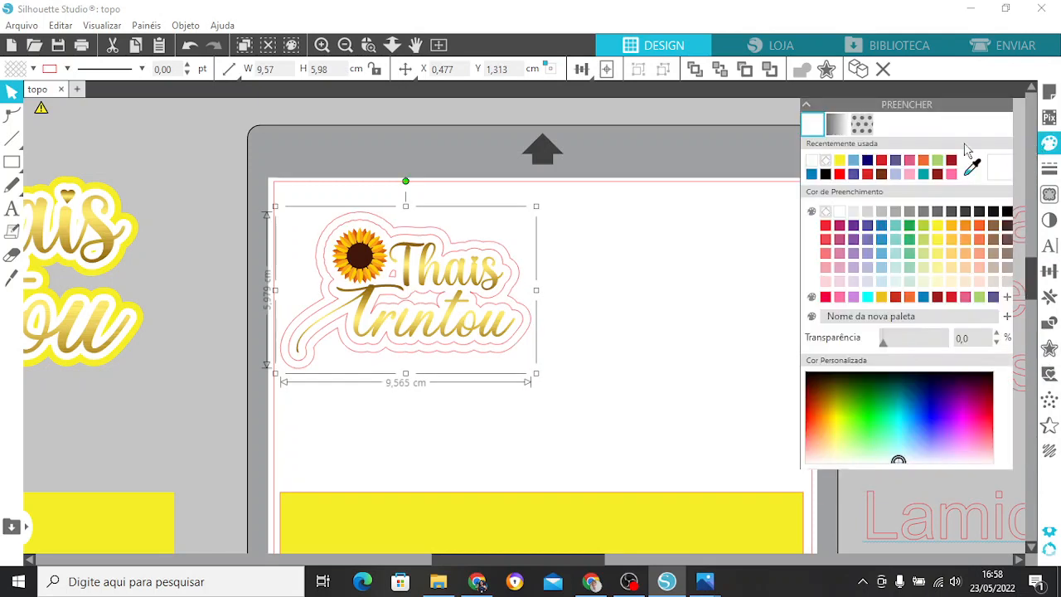
{"action": "left_click", "coordinate": [840, 162]}
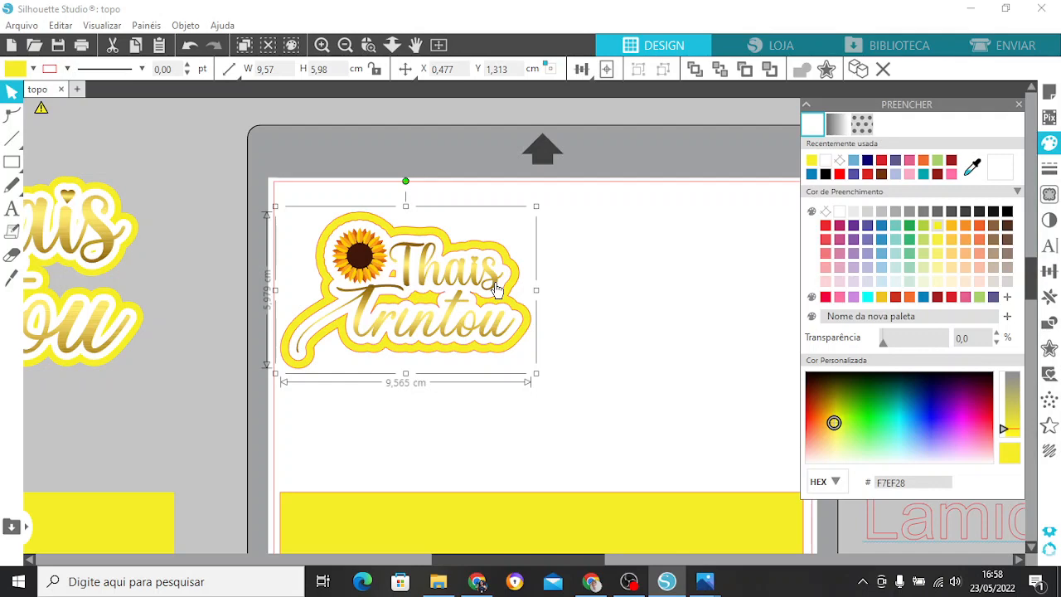
{"action": "left_click", "coordinate": [1019, 105]}
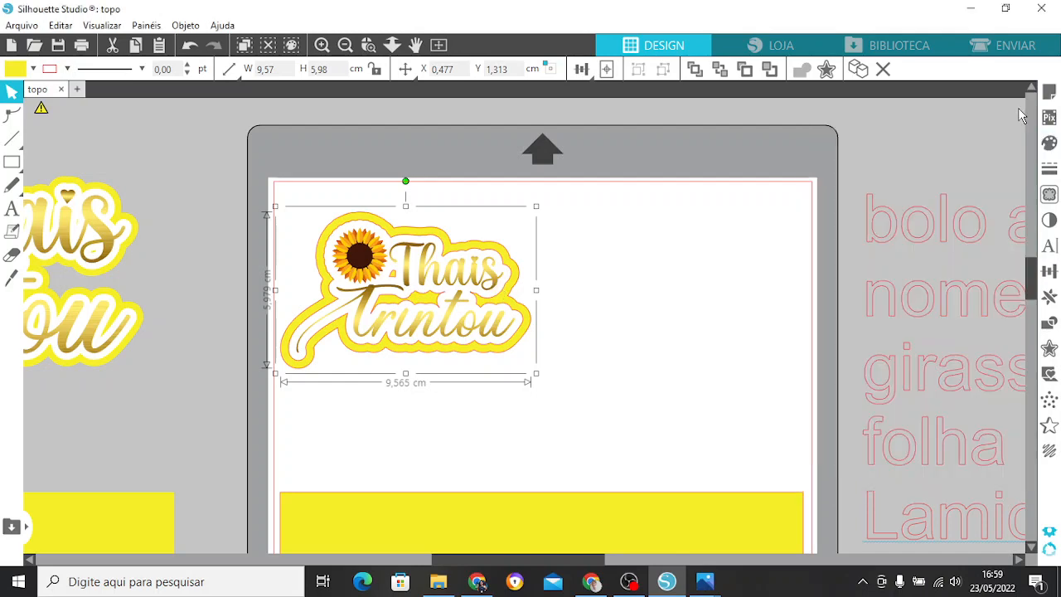
Group the sunflower and lettering with their white and yellow offset contours.
{"action": "left_click_drag", "start_coordinate": [291, 183], "coordinate": [318, 203]}
{"action": "left_click", "coordinate": [371, 245]}
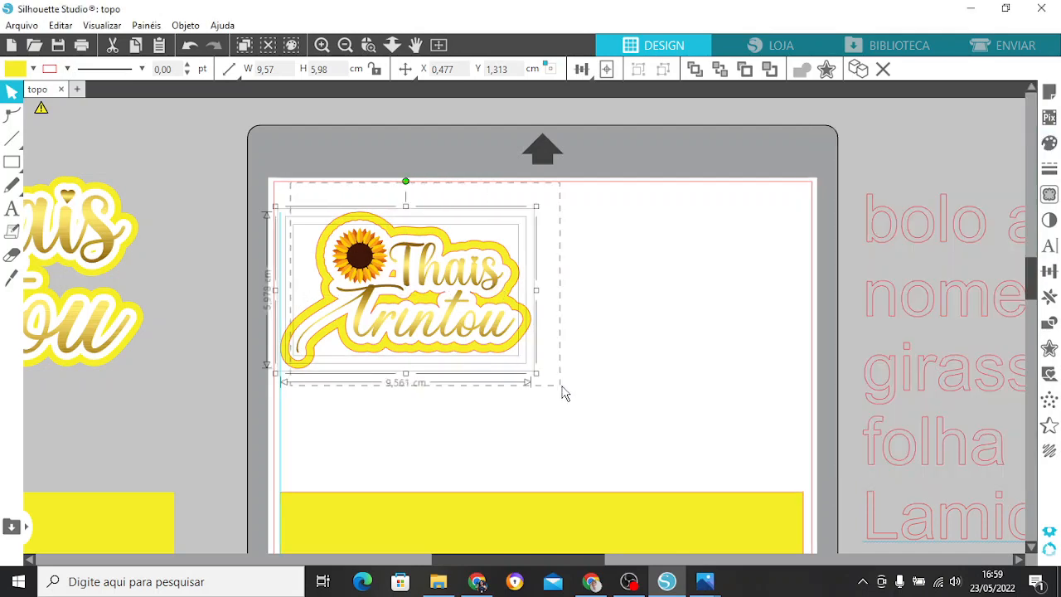
{"action": "right_click", "coordinate": [415, 267]}
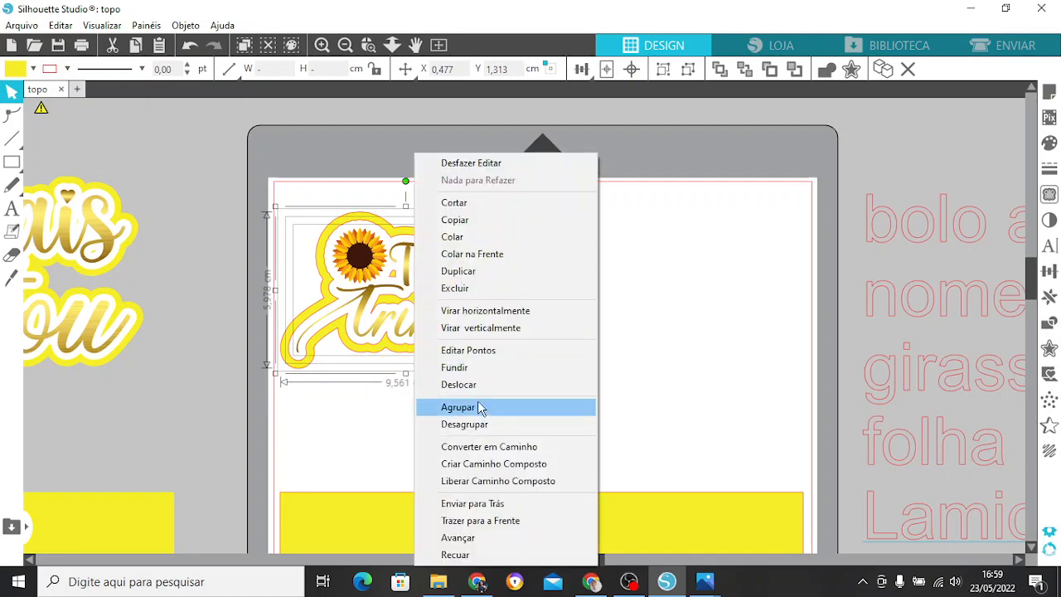
{"action": "left_click", "coordinate": [479, 407]}
Scale the grouped lettering proportionally to a width of 18 cm and place it above the yellow base.
{"action": "left_click", "coordinate": [346, 44]}
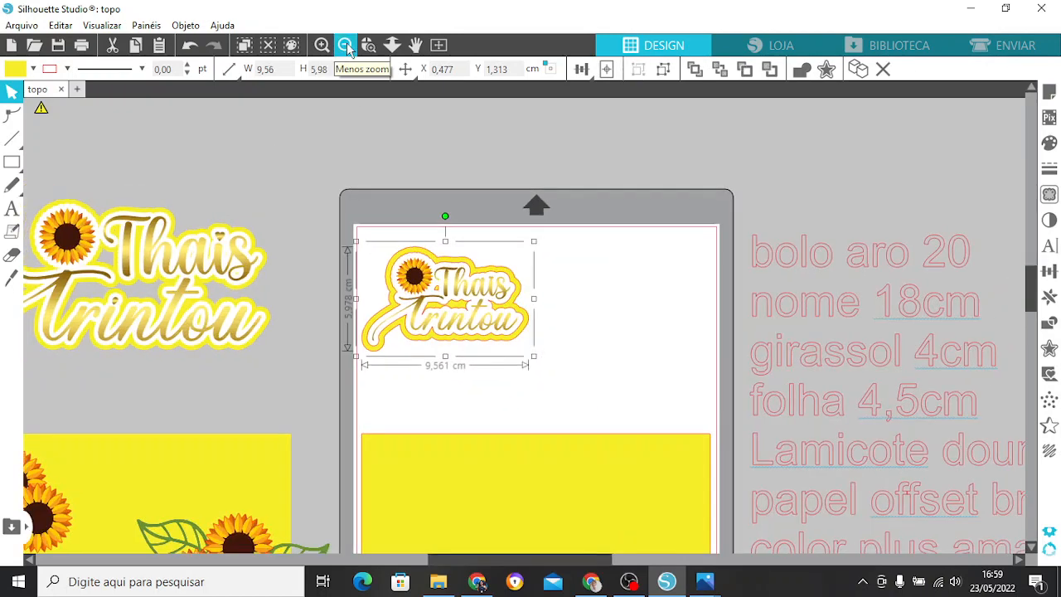
{"action": "left_click", "coordinate": [346, 45]}
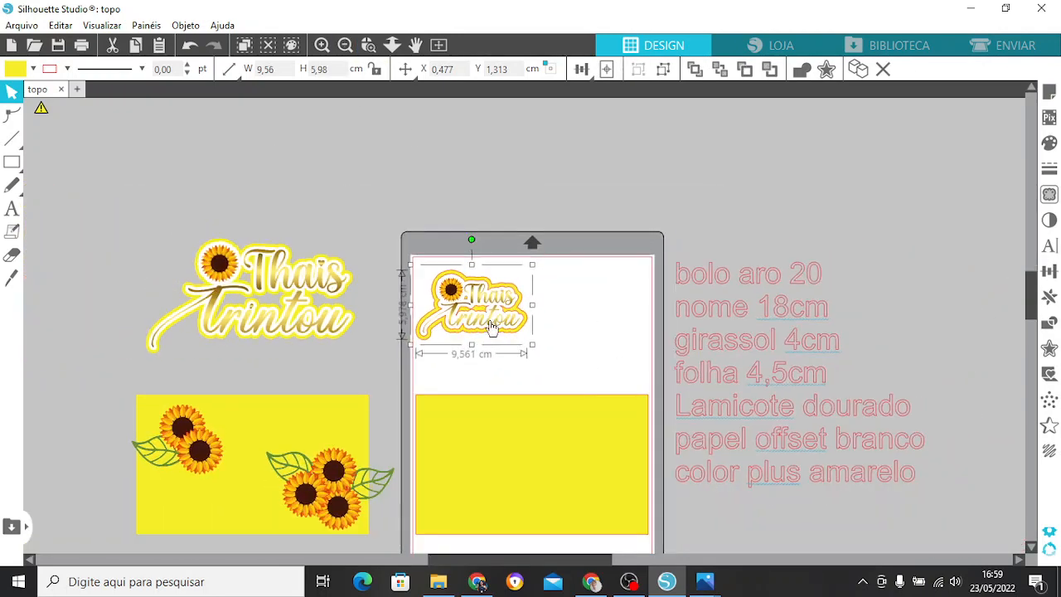
{"action": "left_click_drag", "start_coordinate": [492, 329], "coordinate": [556, 333]}
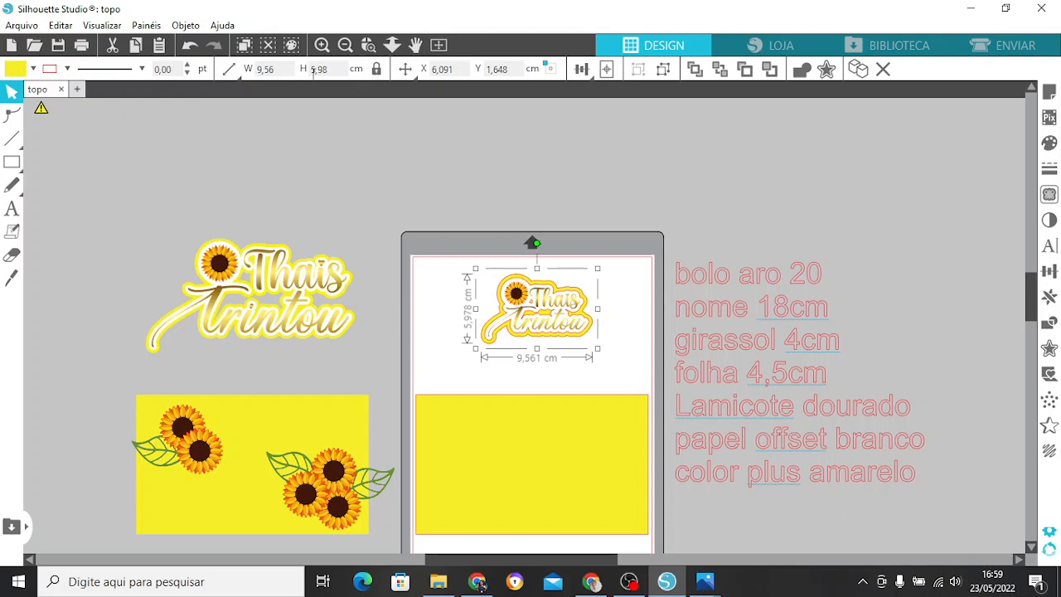
{"action": "left_click_drag", "start_coordinate": [282, 70], "coordinate": [254, 73]}
{"action": "type", "text": "18"}
{"action": "key", "text": "Return"}
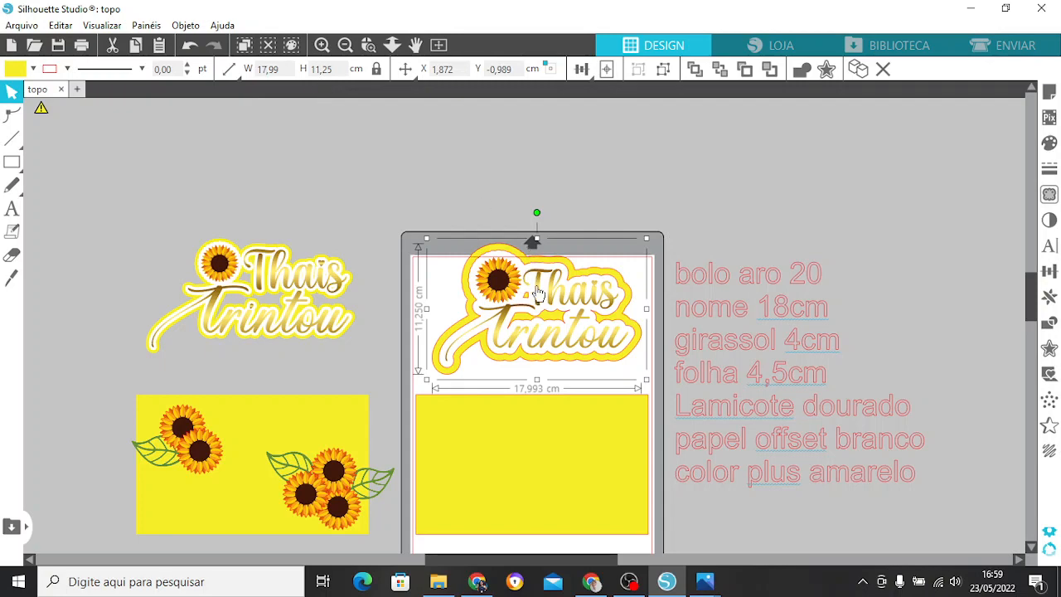
{"action": "left_click_drag", "start_coordinate": [535, 291], "coordinate": [529, 274]}
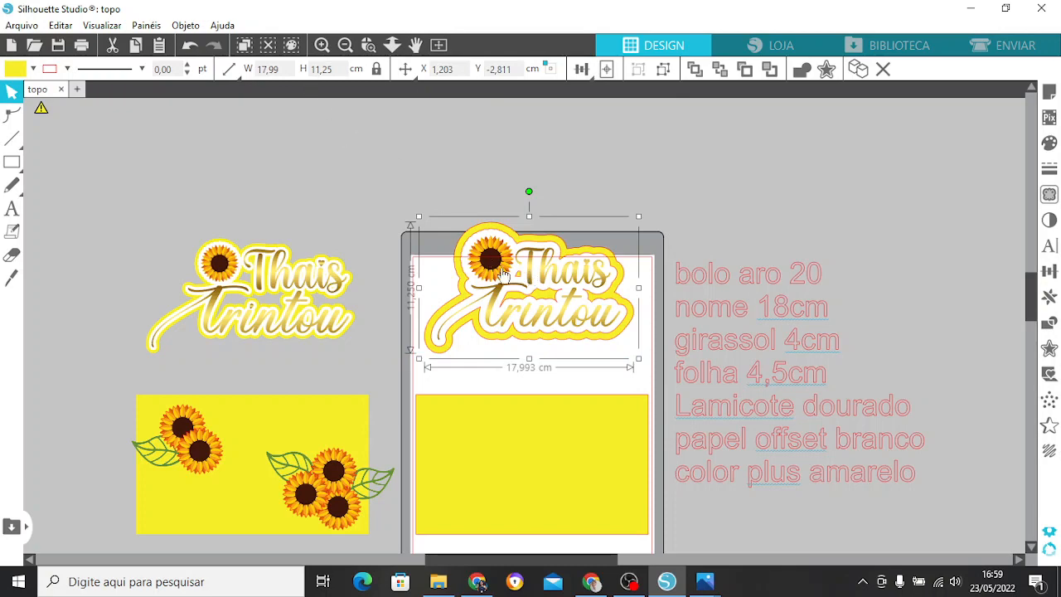
Remove the red outline from the lettering group by setting its line colour to transparent, keeping the line thickness at 0.00 pt.
{"action": "left_click", "coordinate": [322, 44]}
{"action": "left_click", "coordinate": [321, 46]}
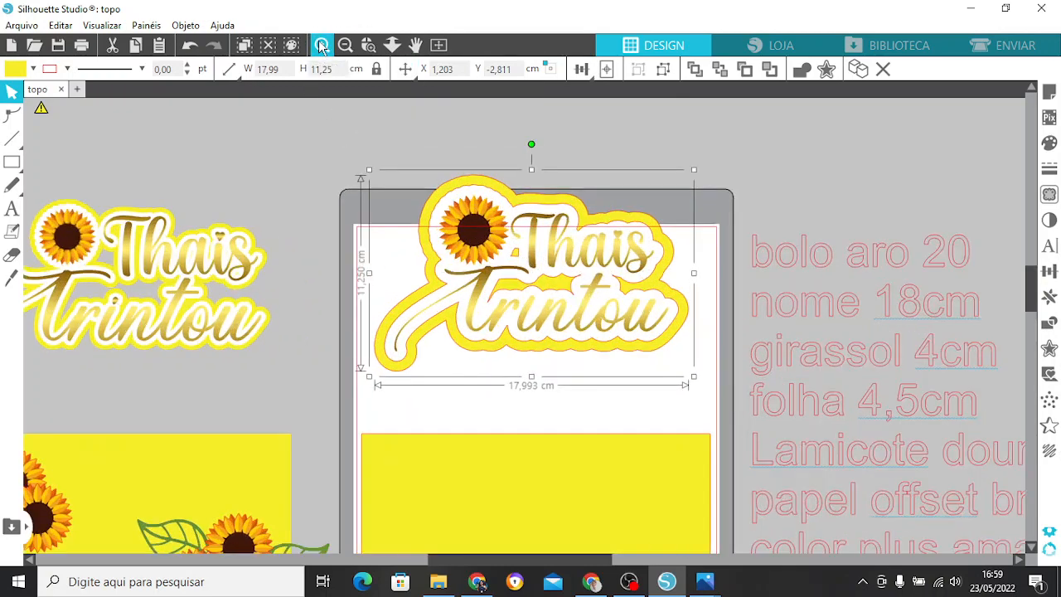
{"action": "left_click", "coordinate": [321, 45]}
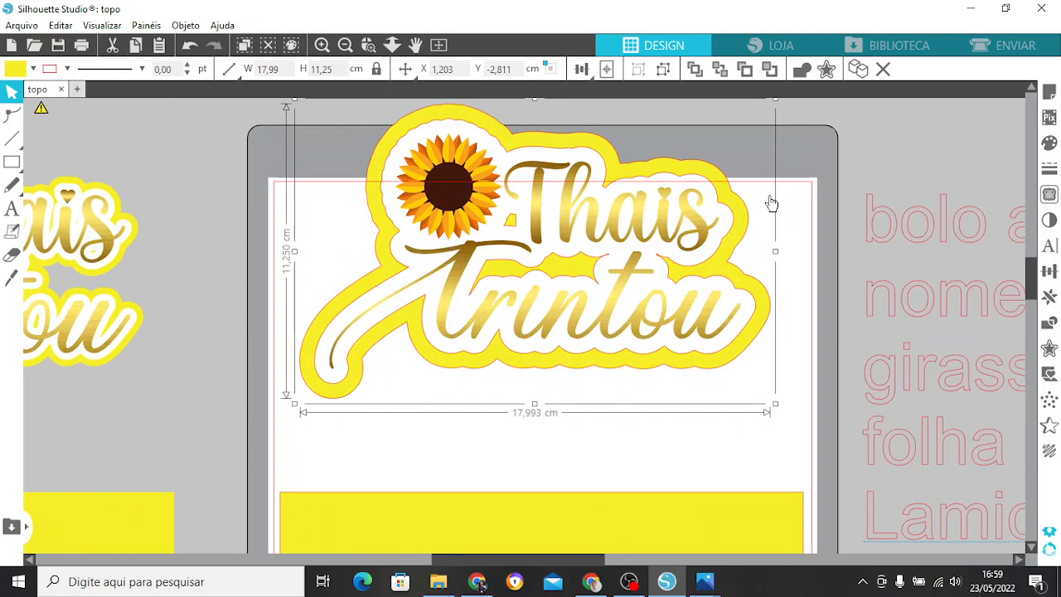
{"action": "left_click", "coordinate": [1049, 170]}
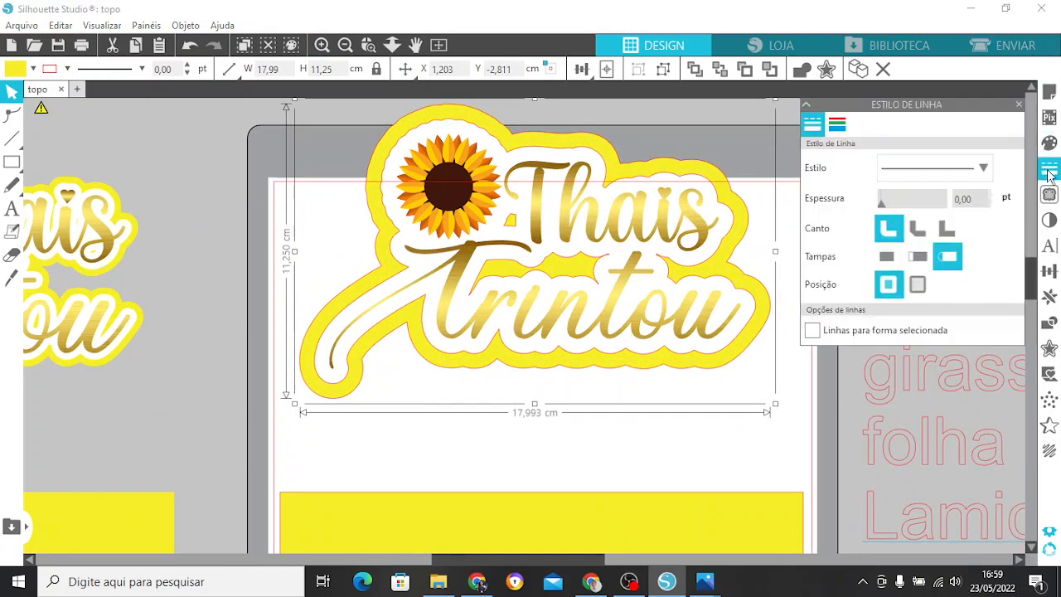
{"action": "left_click", "coordinate": [837, 126]}
{"action": "left_click", "coordinate": [840, 161]}
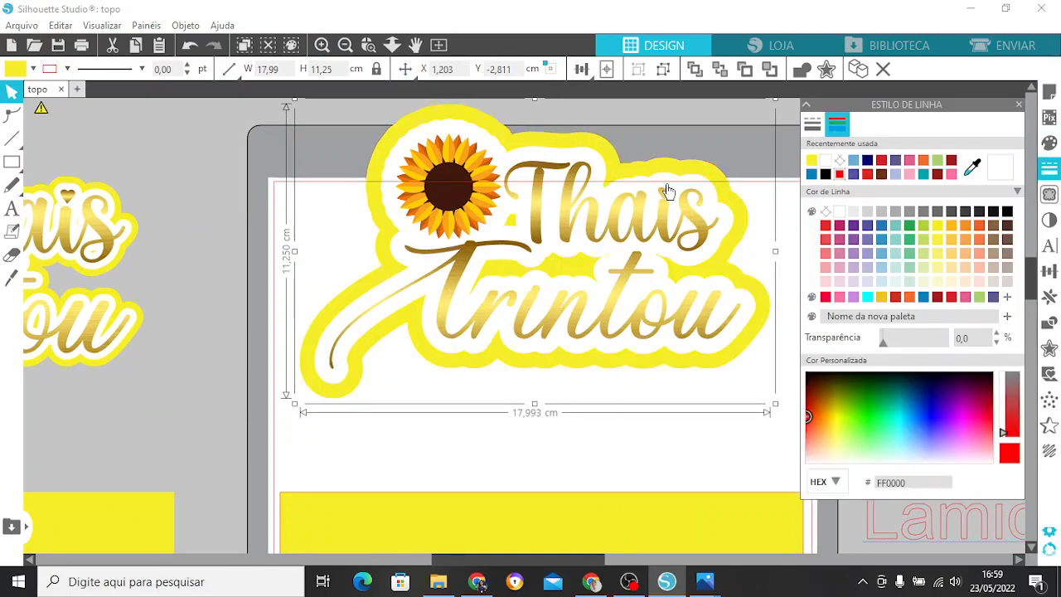
{"action": "left_click", "coordinate": [813, 125]}
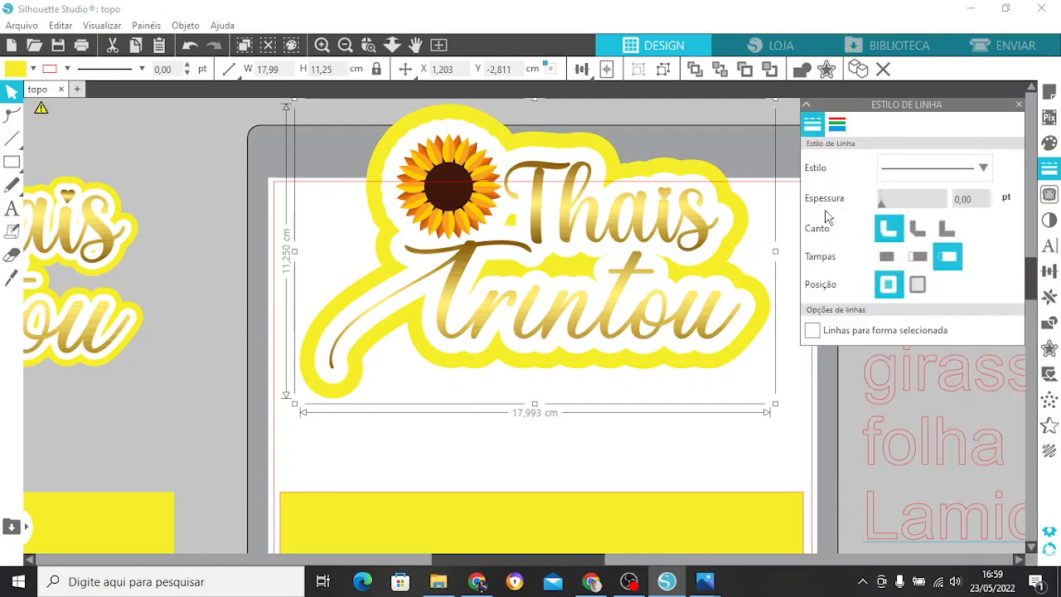
{"action": "left_click_drag", "start_coordinate": [975, 197], "coordinate": [929, 197]}
{"action": "left_click", "coordinate": [989, 203]}
{"action": "left_click", "coordinate": [1018, 105]}
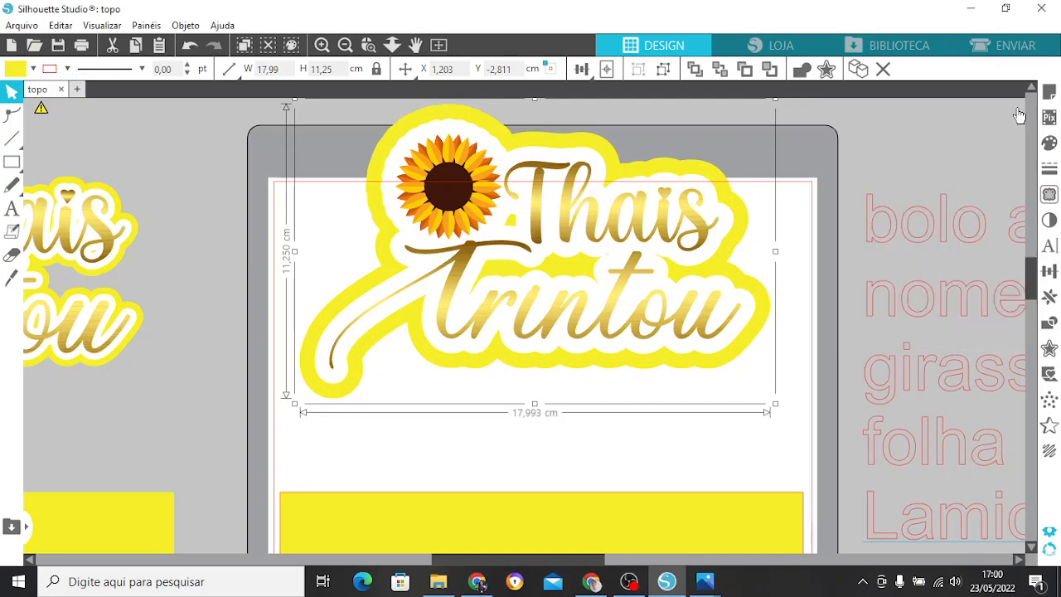
Adjust the lettering group's position near the page's upper edge, leaving a gap above the yellow base, and deselect it.
{"action": "left_click", "coordinate": [345, 45]}
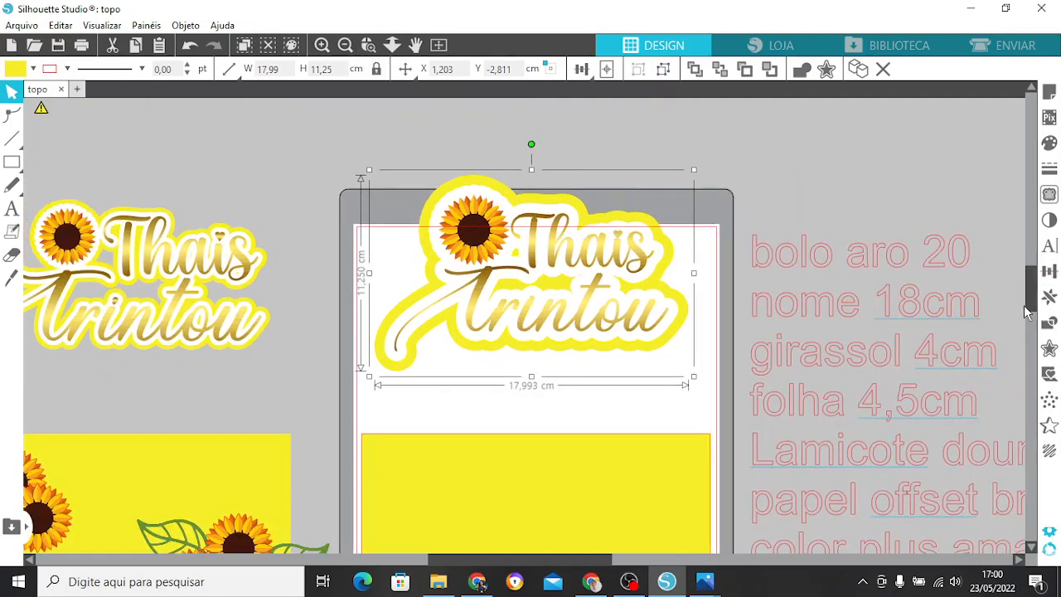
{"action": "left_click_drag", "start_coordinate": [1033, 297], "coordinate": [1038, 307]}
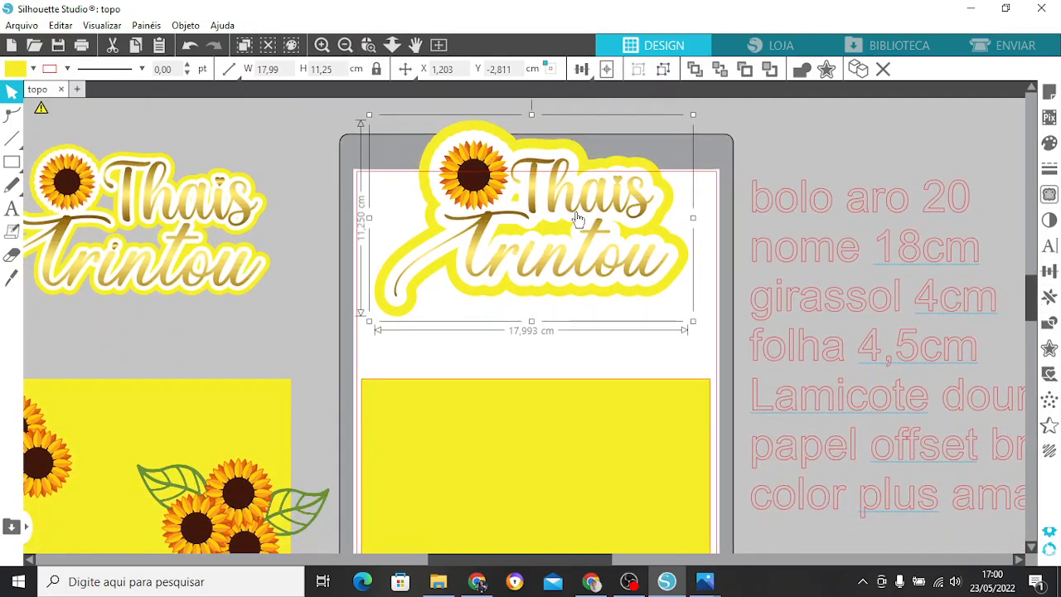
{"action": "left_click_drag", "start_coordinate": [579, 212], "coordinate": [581, 233]}
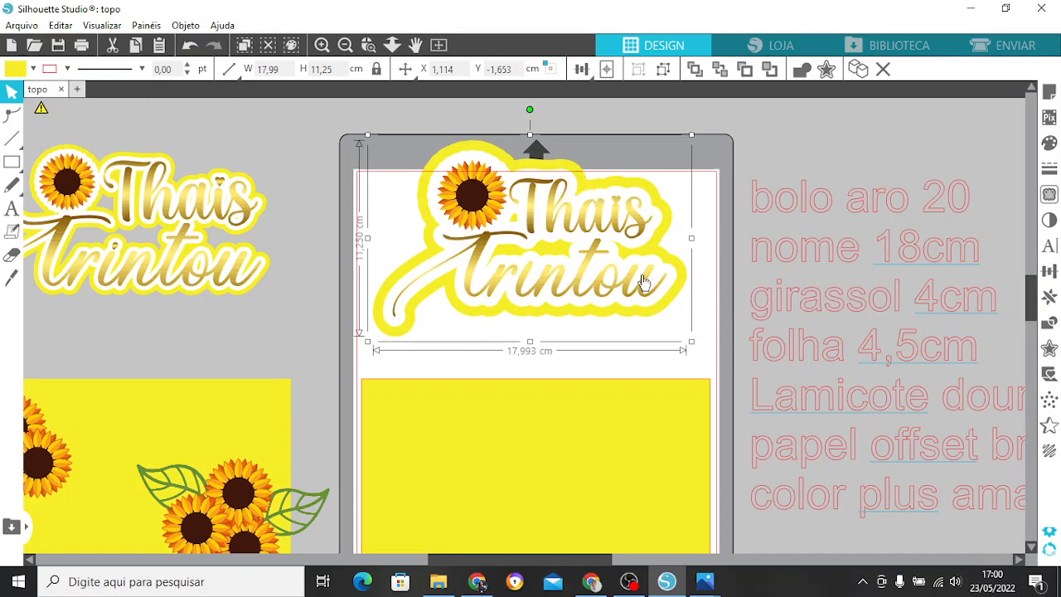
{"action": "scroll", "coordinate": [1030, 300], "scroll_direction": "down", "scroll_amount": 1}
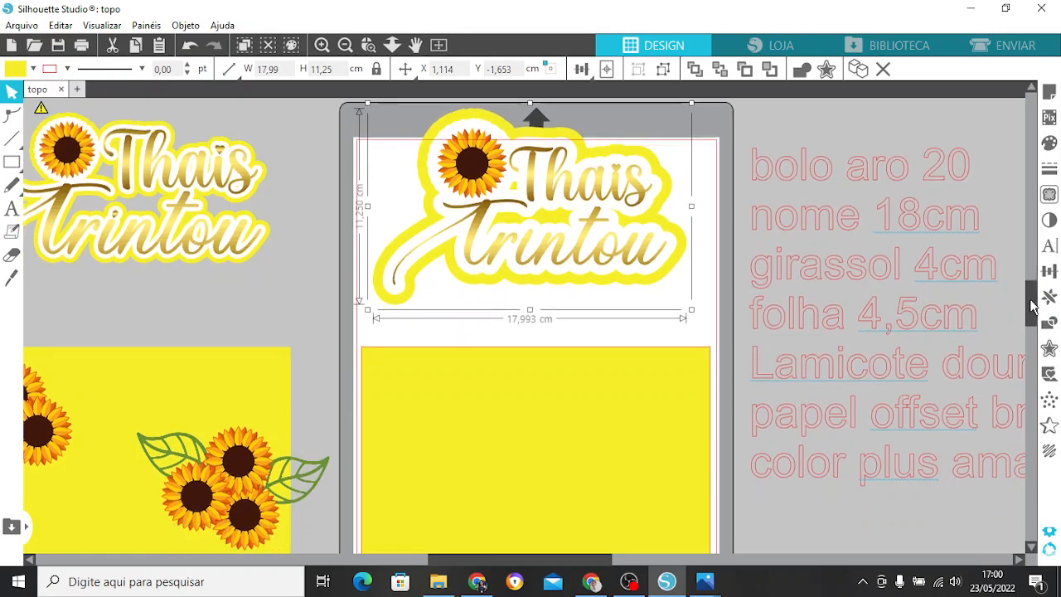
{"action": "left_click", "coordinate": [346, 45]}
{"action": "left_click", "coordinate": [345, 46]}
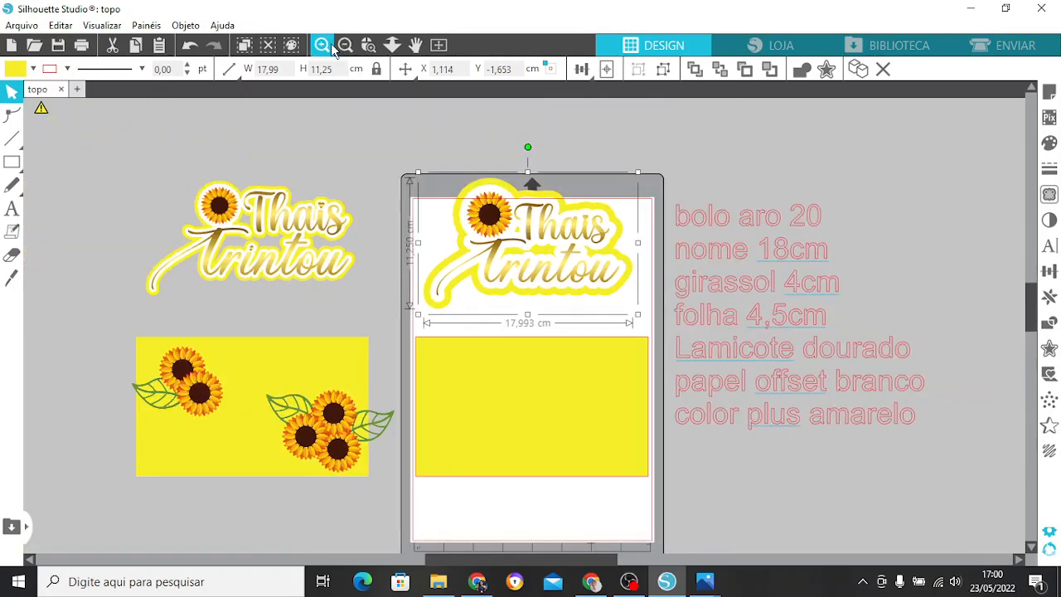
{"action": "left_click_drag", "start_coordinate": [539, 263], "coordinate": [542, 239]}
{"action": "left_click", "coordinate": [574, 141]}
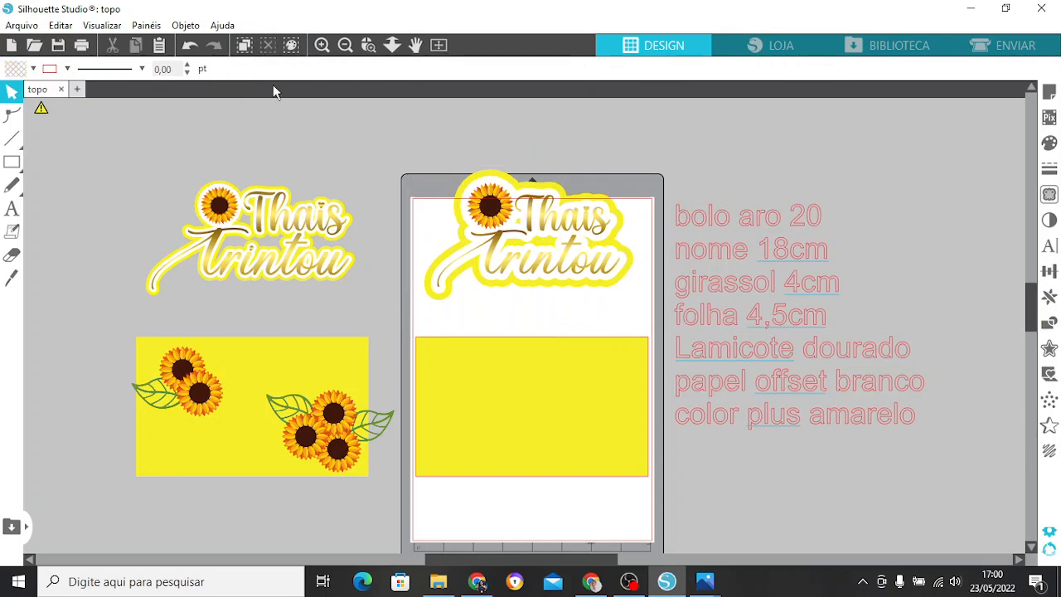
Merge the sunflower image from the TOPO GIRASSOL folder into the document and place it on the upper-left area of the empty yellow base.
{"action": "left_click", "coordinate": [17, 24]}
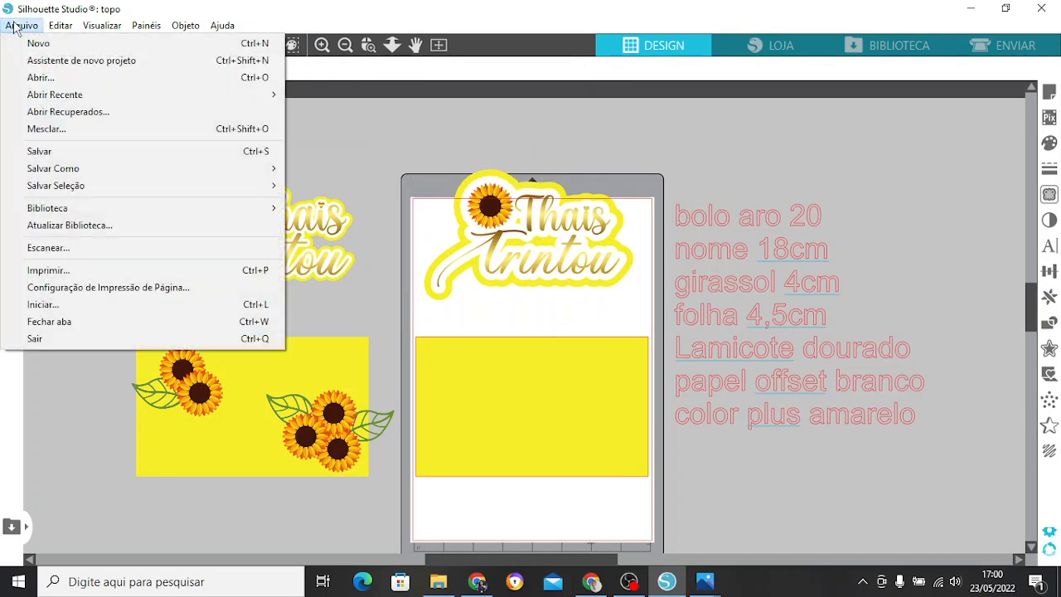
{"action": "left_click", "coordinate": [54, 129]}
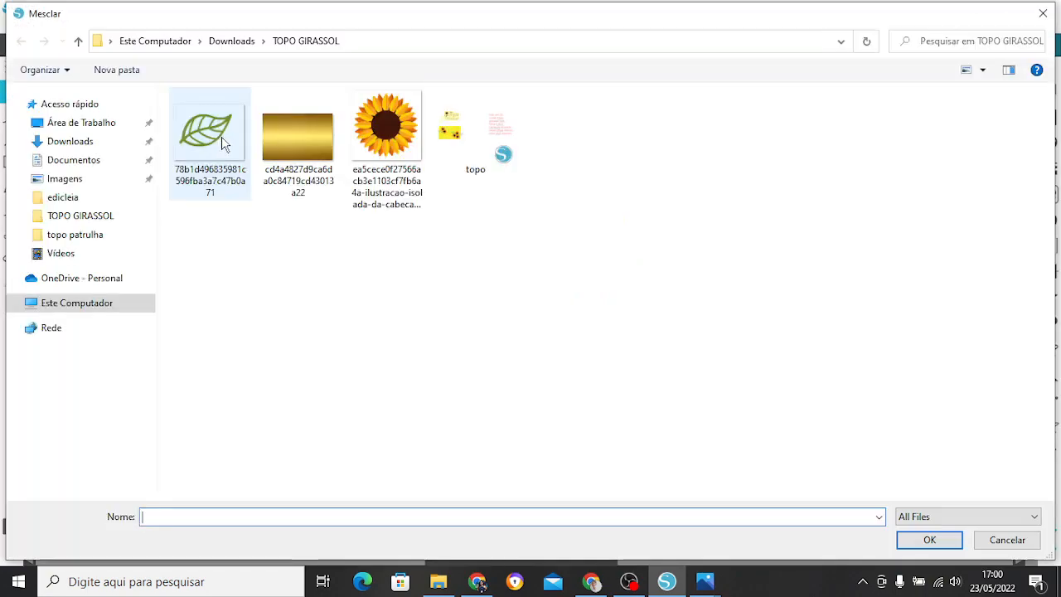
{"action": "left_click", "coordinate": [373, 103]}
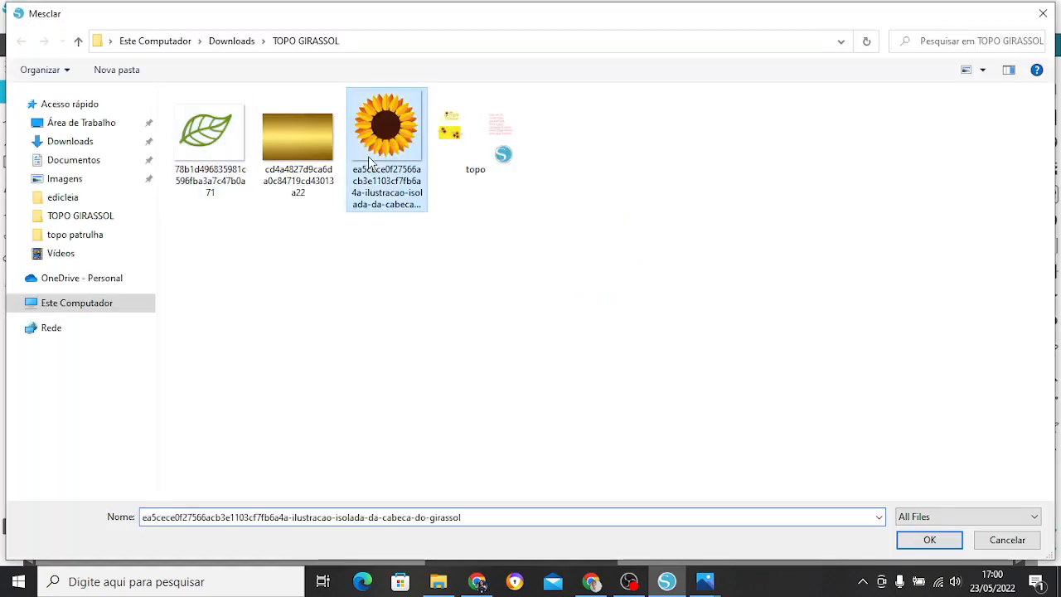
{"action": "left_click", "coordinate": [929, 539]}
{"action": "left_click_drag", "start_coordinate": [448, 222], "coordinate": [487, 362]}
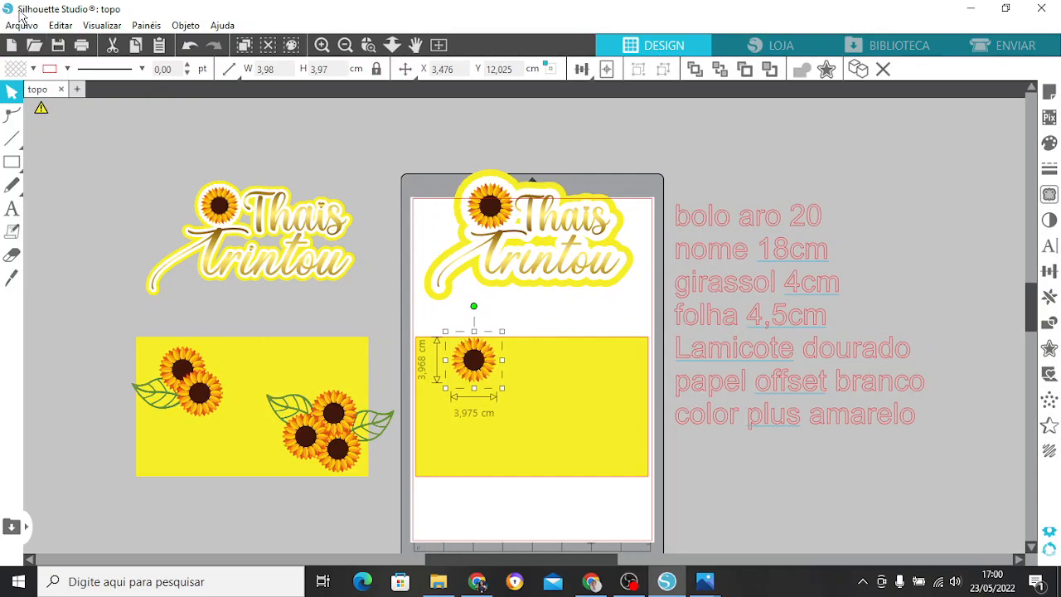
Merge the green leaf image from the TOPO GIRASSOL folder and place it beside the sunflower on the yellow base.
{"action": "left_click", "coordinate": [22, 26]}
{"action": "left_click", "coordinate": [63, 126]}
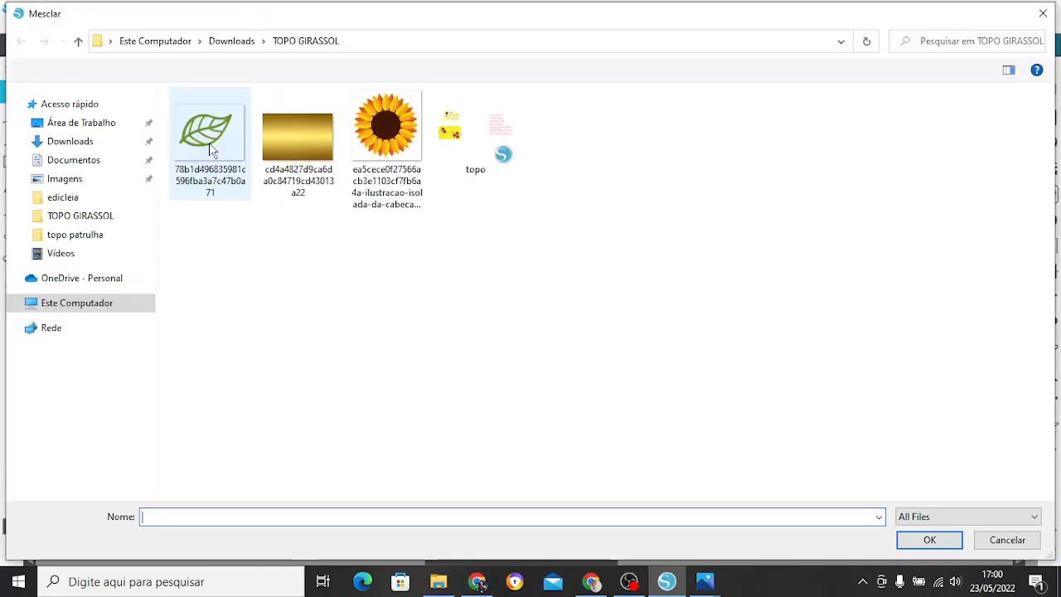
{"action": "left_click", "coordinate": [208, 143]}
{"action": "left_click", "coordinate": [929, 540]}
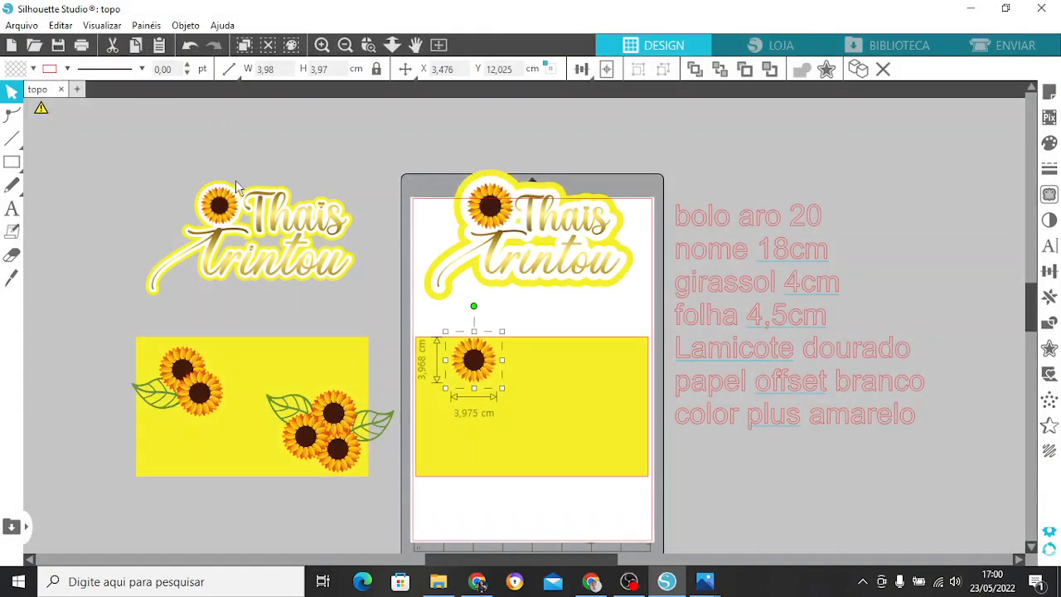
{"action": "left_click_drag", "start_coordinate": [431, 216], "coordinate": [516, 359]}
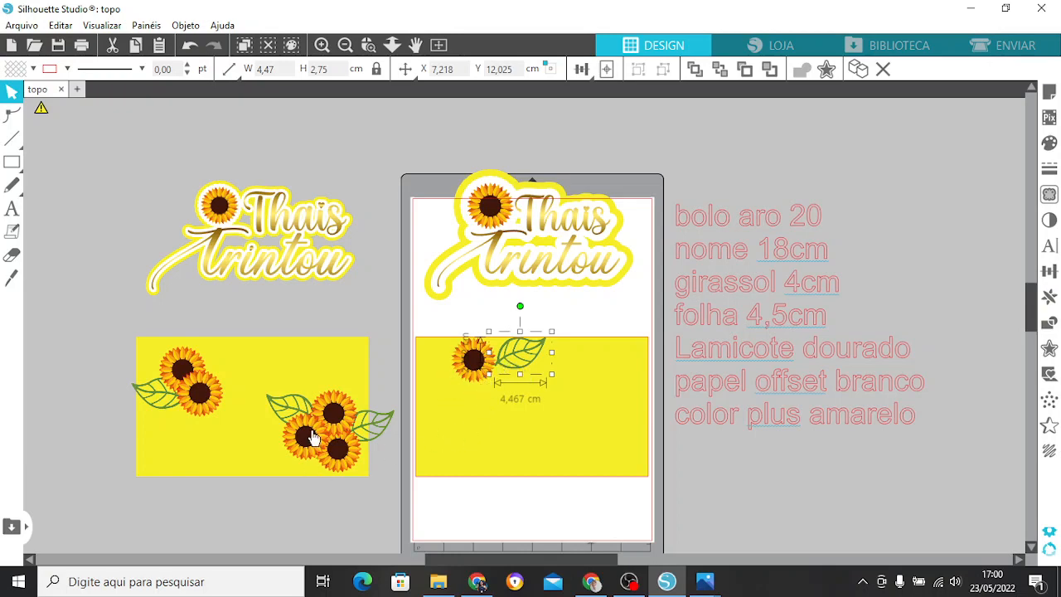
Set the new sunflower's height to 4 cm proportionally and move it closer to the base's left edge.
{"action": "left_click", "coordinate": [340, 426]}
{"action": "left_click", "coordinate": [467, 371]}
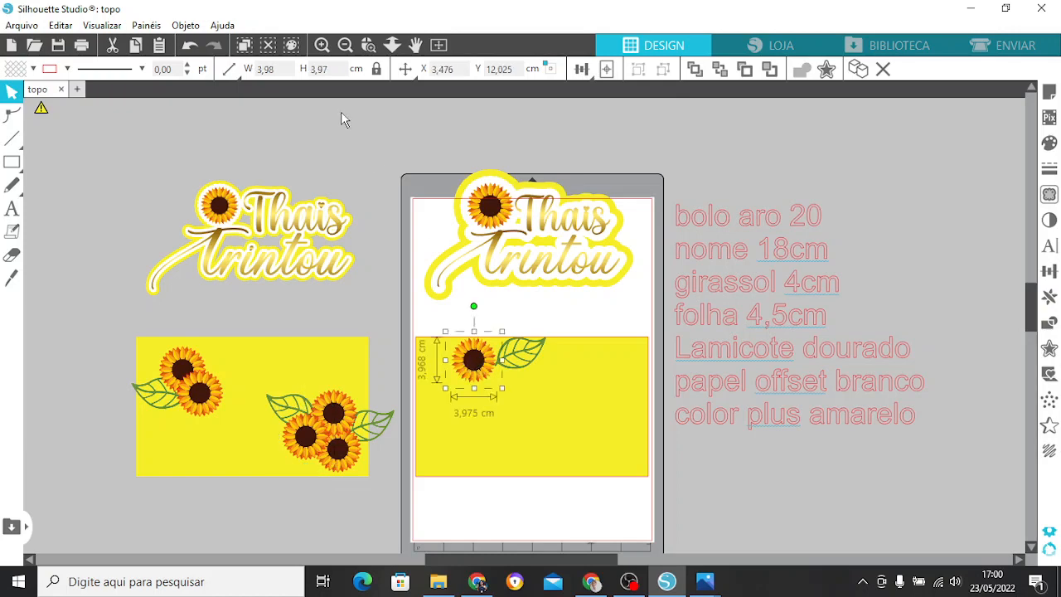
{"action": "double_click", "coordinate": [318, 69]}
{"action": "type", "text": "4"}
{"action": "key", "text": "Return"}
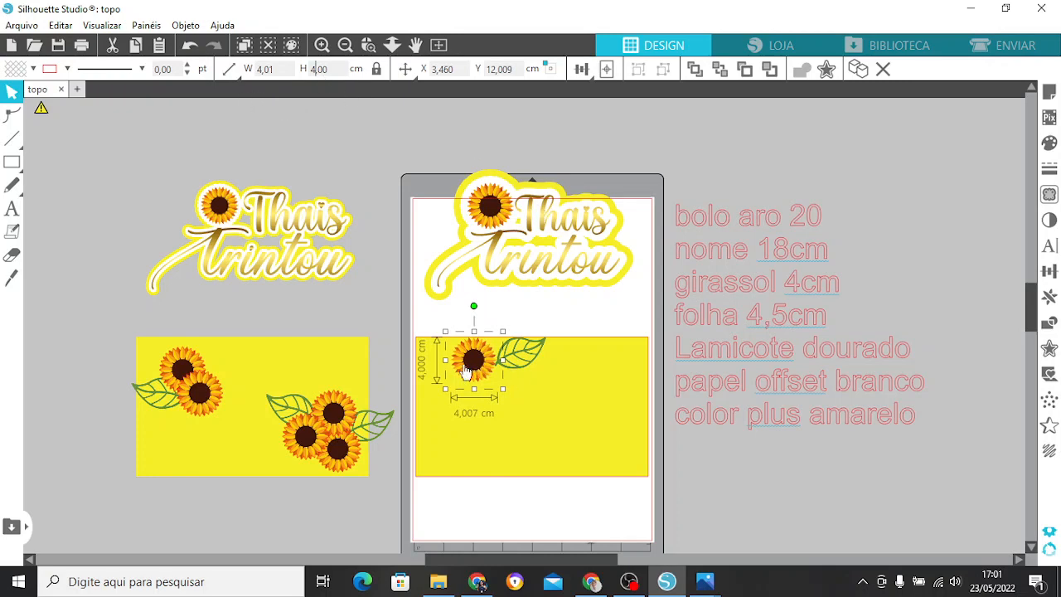
{"action": "left_click_drag", "start_coordinate": [474, 365], "coordinate": [456, 369]}
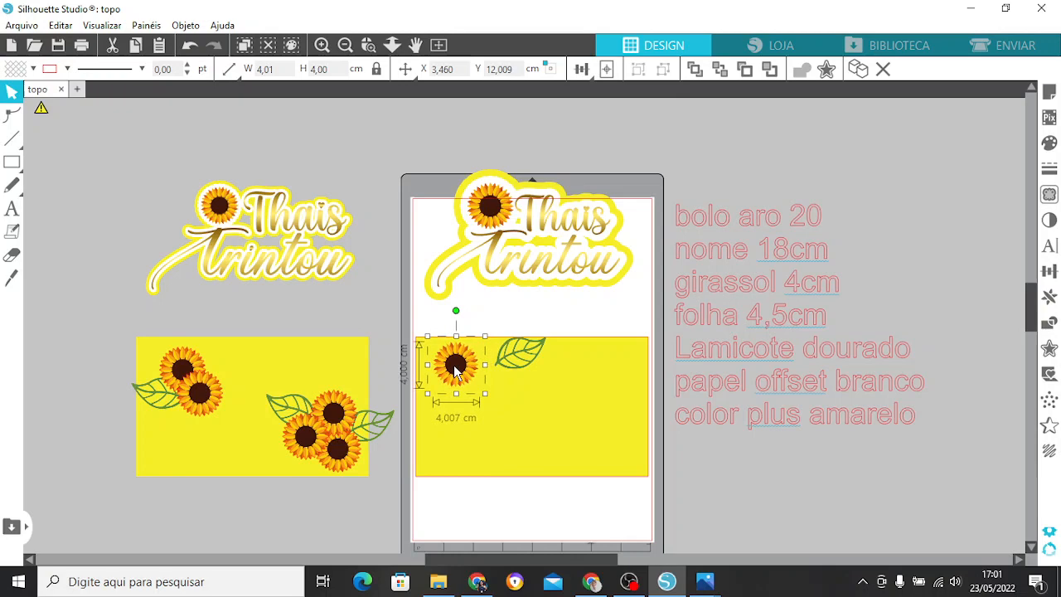
Set the leaf's width to 4,5 cm proportionally and move it towards the base's upper-right corner.
{"action": "left_click", "coordinate": [515, 362]}
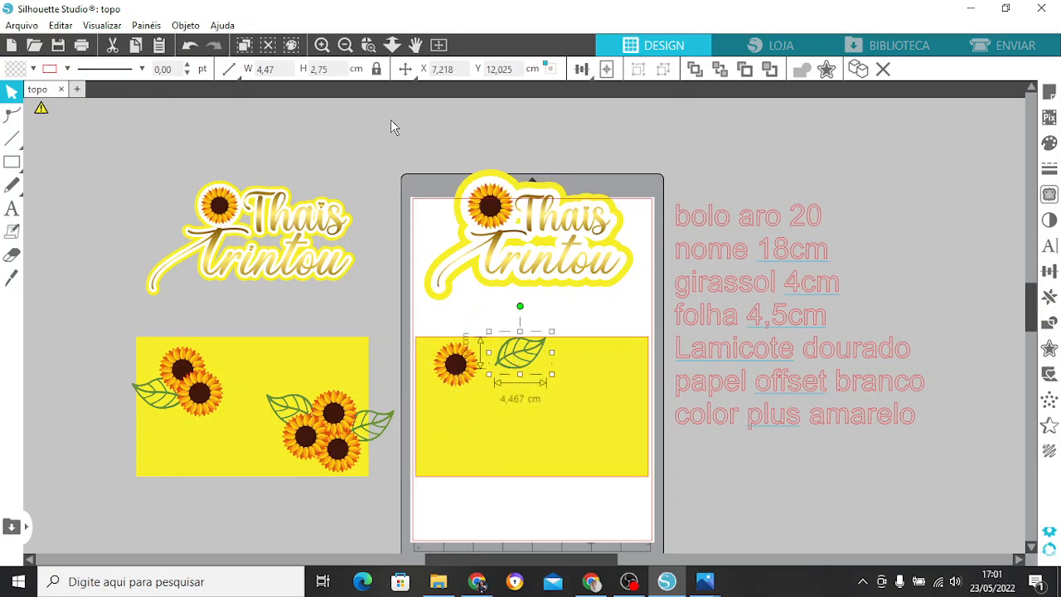
{"action": "left_click", "coordinate": [326, 73]}
{"action": "left_click", "coordinate": [249, 71]}
{"action": "type", "text": "4,5"}
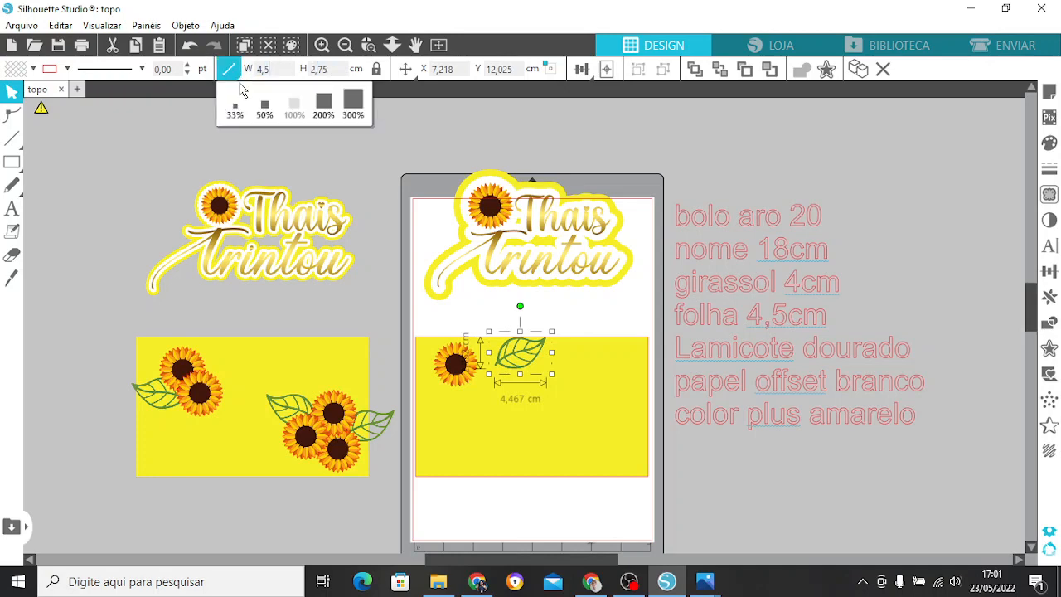
{"action": "key", "text": "Return"}
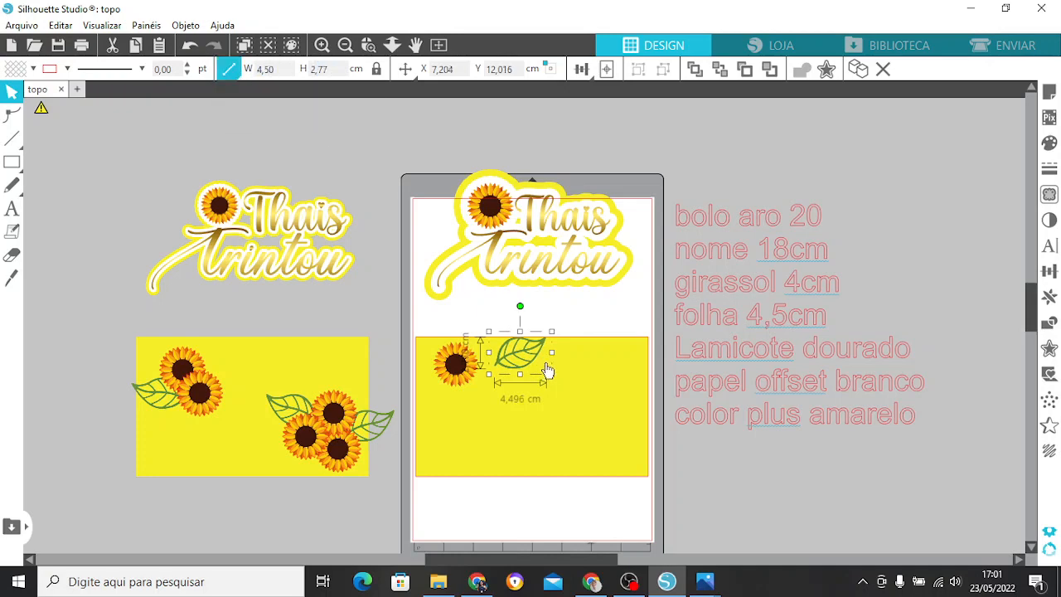
{"action": "left_click_drag", "start_coordinate": [518, 359], "coordinate": [613, 352]}
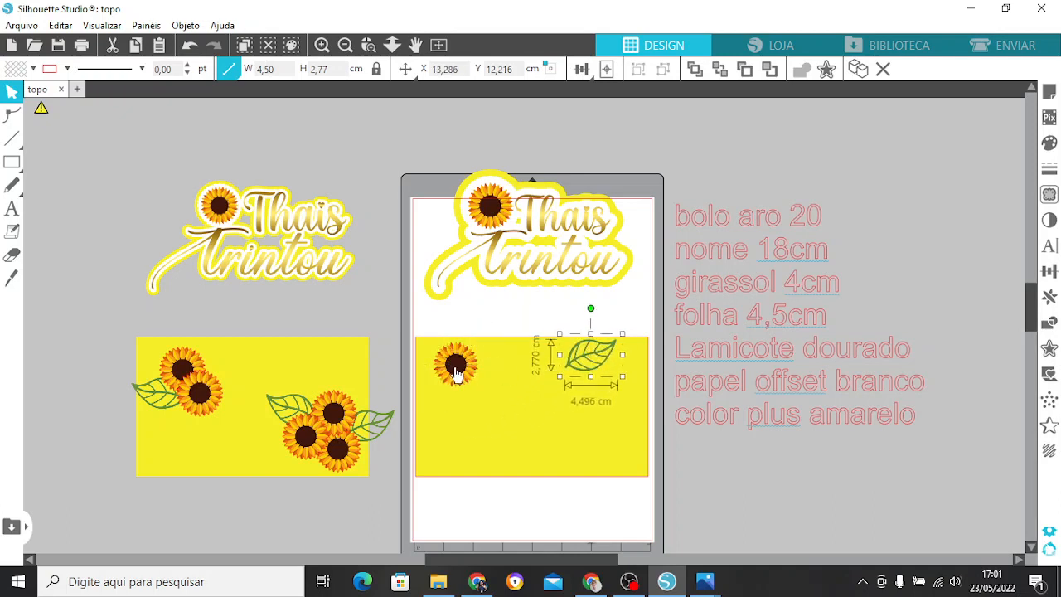
Shift the leaf further into the base's upper-right corner and nudge the sunflower slightly inward from the left edge.
{"action": "left_click", "coordinate": [450, 369]}
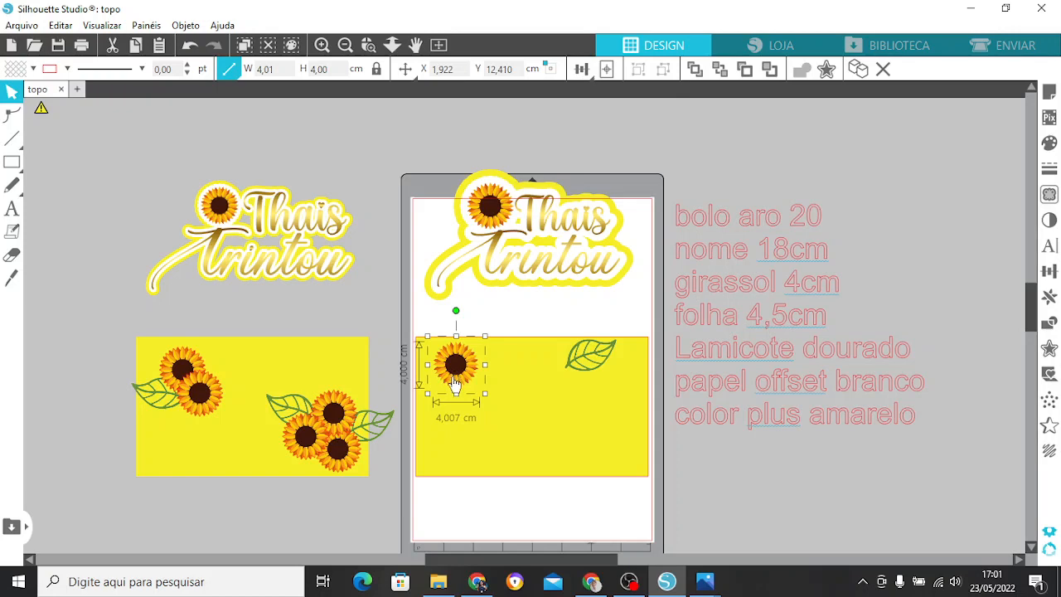
{"action": "left_click", "coordinate": [582, 367]}
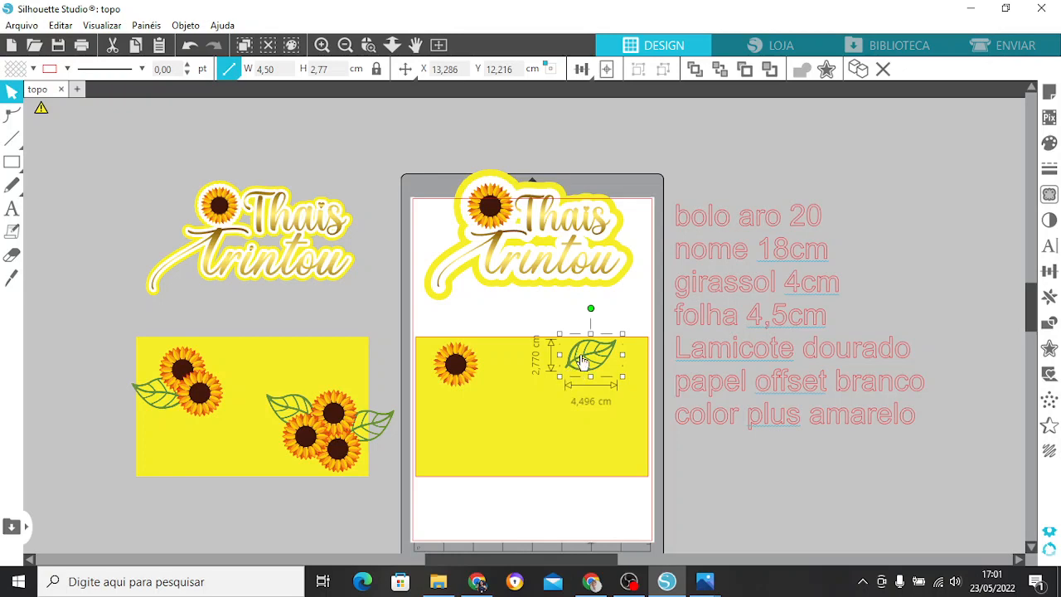
{"action": "left_click_drag", "start_coordinate": [583, 362], "coordinate": [607, 371]}
{"action": "left_click_drag", "start_coordinate": [453, 365], "coordinate": [465, 373]}
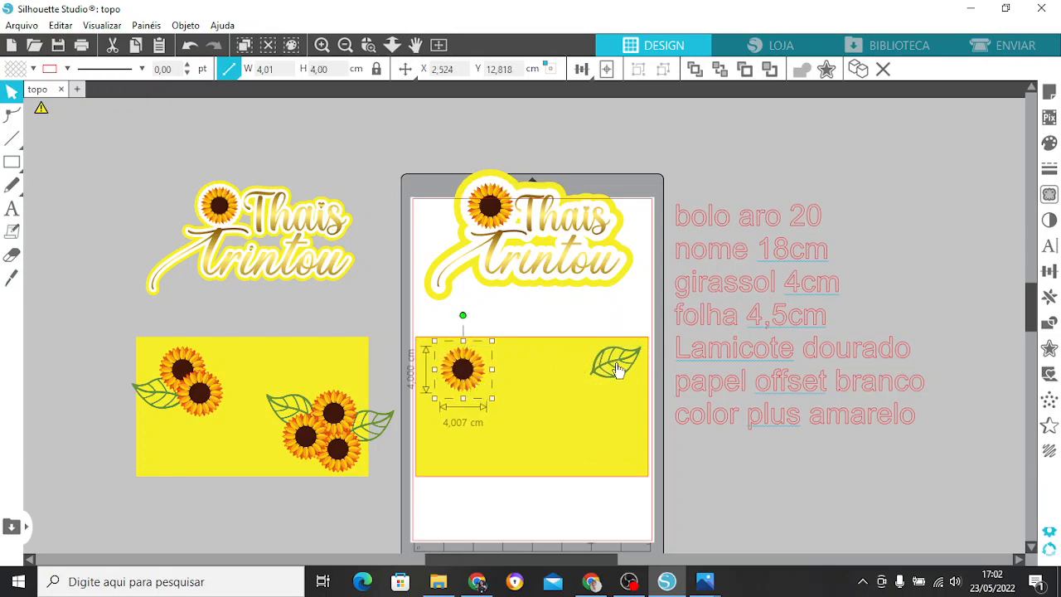
Create a copy of the leaf mirrored to the left and place it beside the sunflower, slightly over the base's left edge.
{"action": "left_click", "coordinate": [165, 401]}
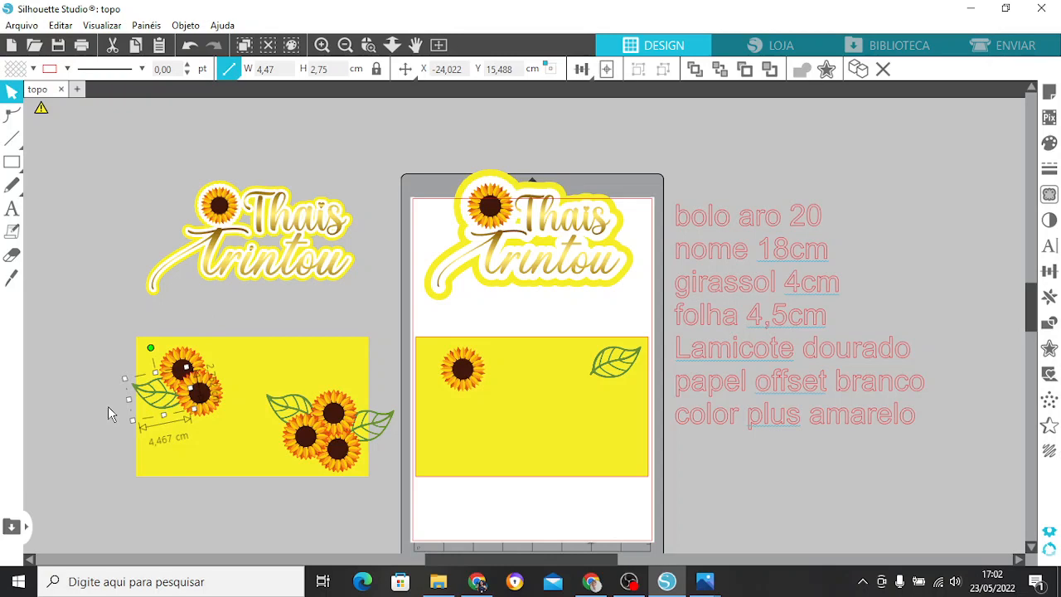
{"action": "left_click", "coordinate": [603, 371]}
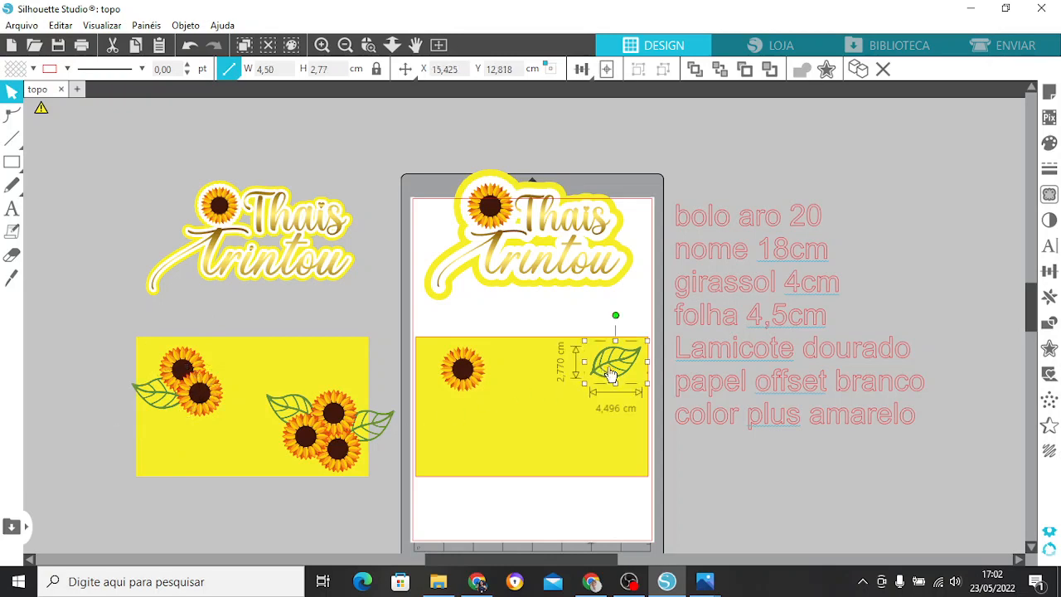
{"action": "left_click", "coordinate": [1052, 298]}
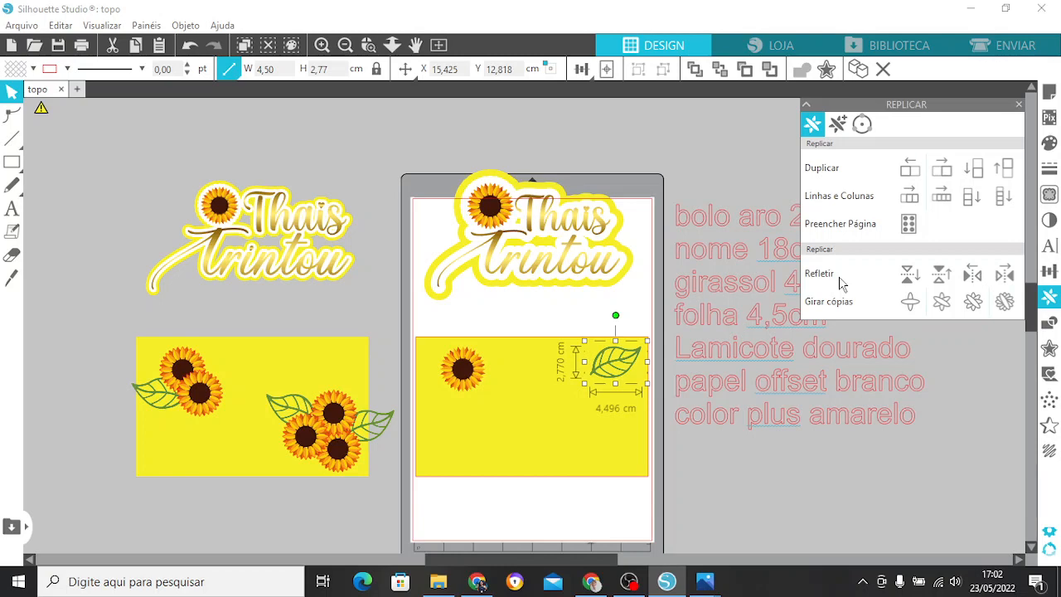
{"action": "left_click", "coordinate": [980, 284]}
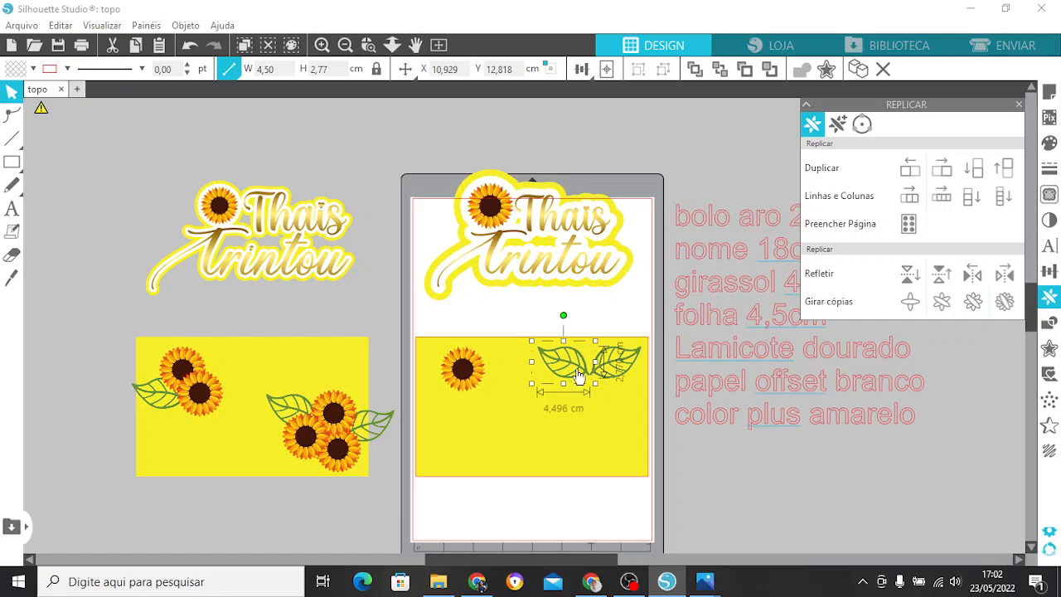
{"action": "left_click_drag", "start_coordinate": [579, 375], "coordinate": [451, 388]}
Duplicate the sunflower below and overlap the copy diagonally with the first one, matching the reference's upper-left cluster.
{"action": "left_click", "coordinate": [465, 367]}
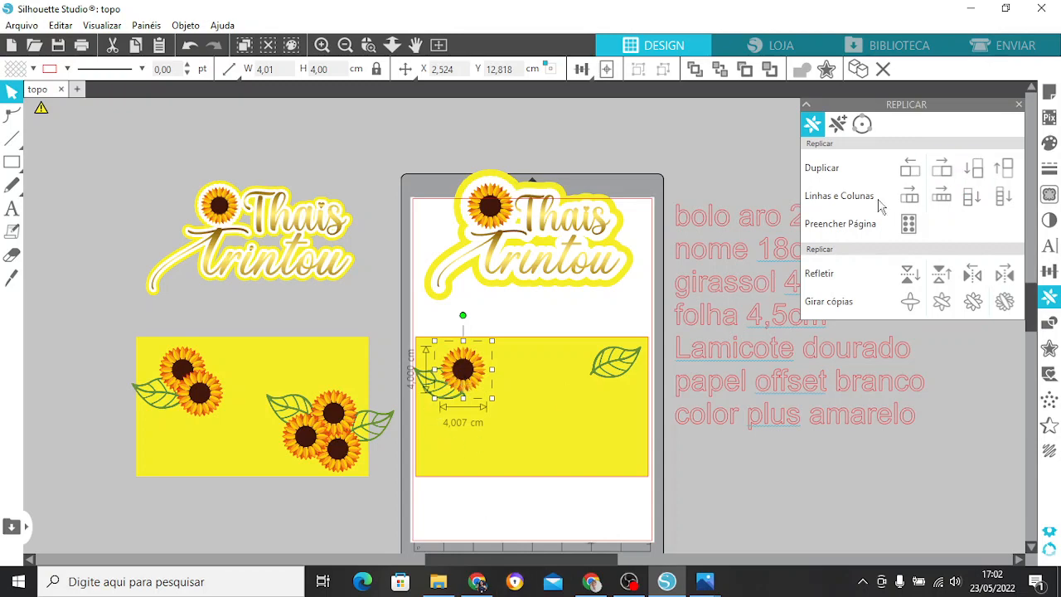
{"action": "left_click", "coordinate": [974, 167]}
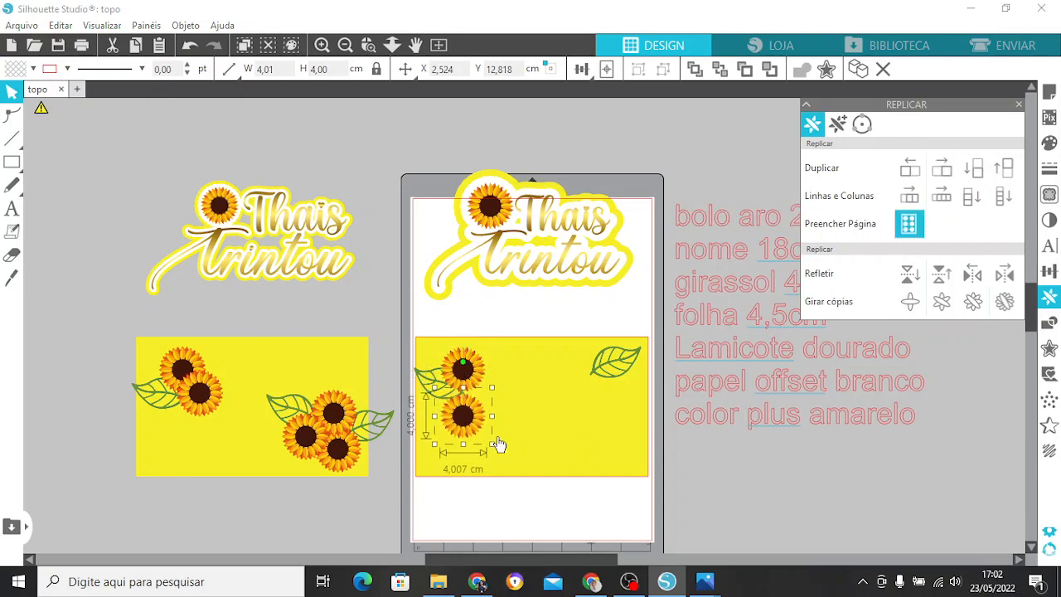
{"action": "left_click_drag", "start_coordinate": [466, 424], "coordinate": [480, 401]}
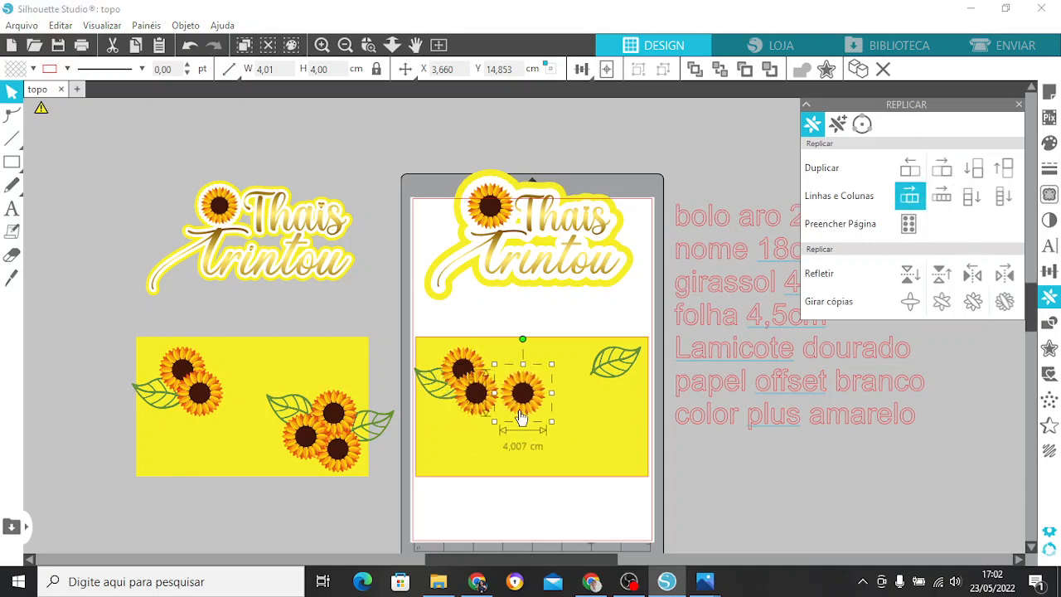
Duplicate a sunflower for the base's lower-right area and place the original leaf on its right side, over the base's edge.
{"action": "left_click", "coordinate": [943, 168]}
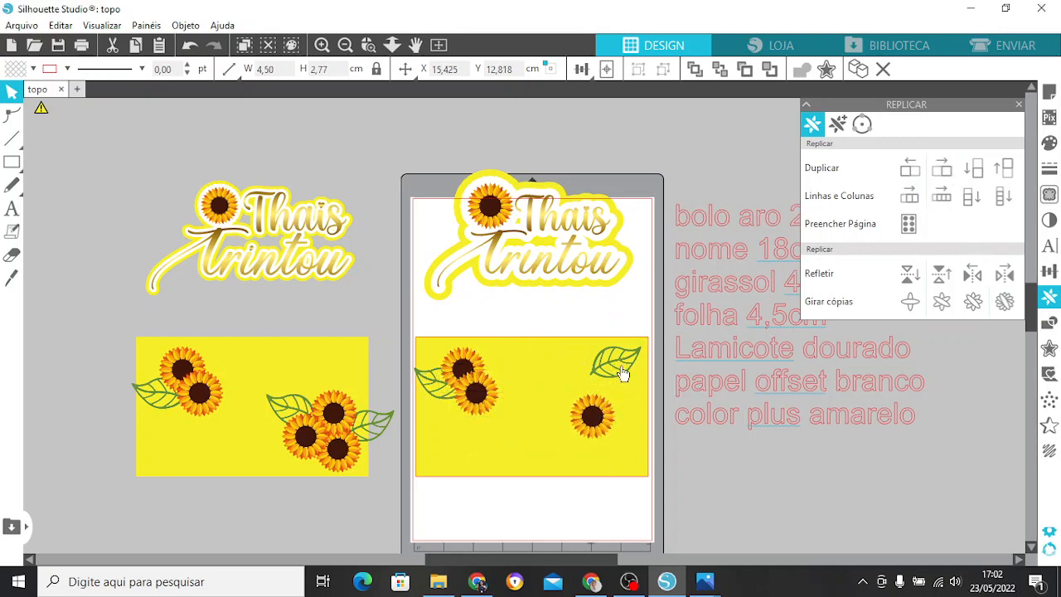
{"action": "left_click_drag", "start_coordinate": [616, 368], "coordinate": [629, 423]}
{"action": "left_click", "coordinate": [189, 44]}
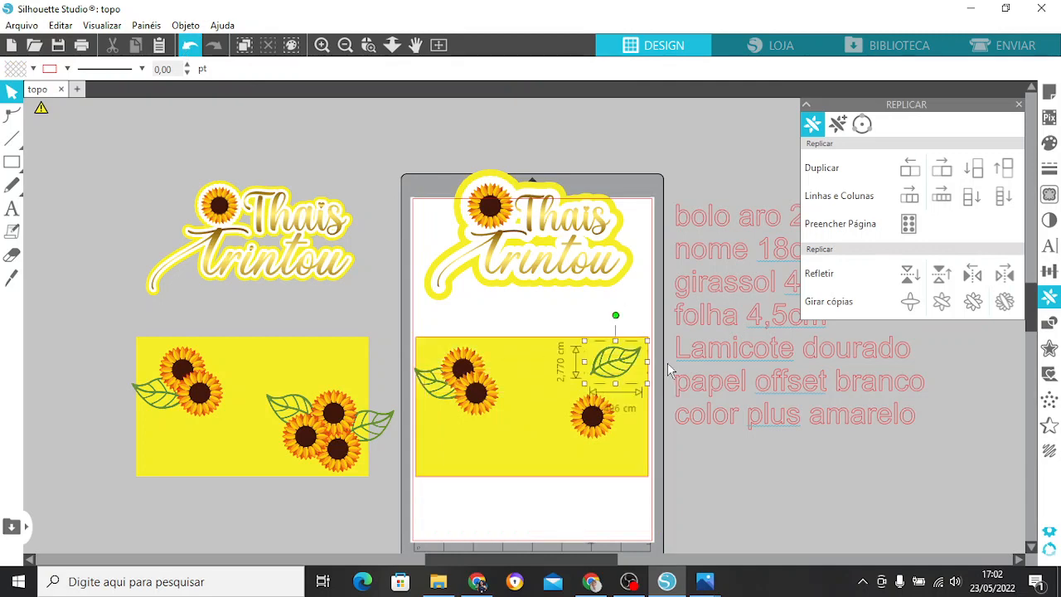
{"action": "left_click_drag", "start_coordinate": [623, 368], "coordinate": [641, 418]}
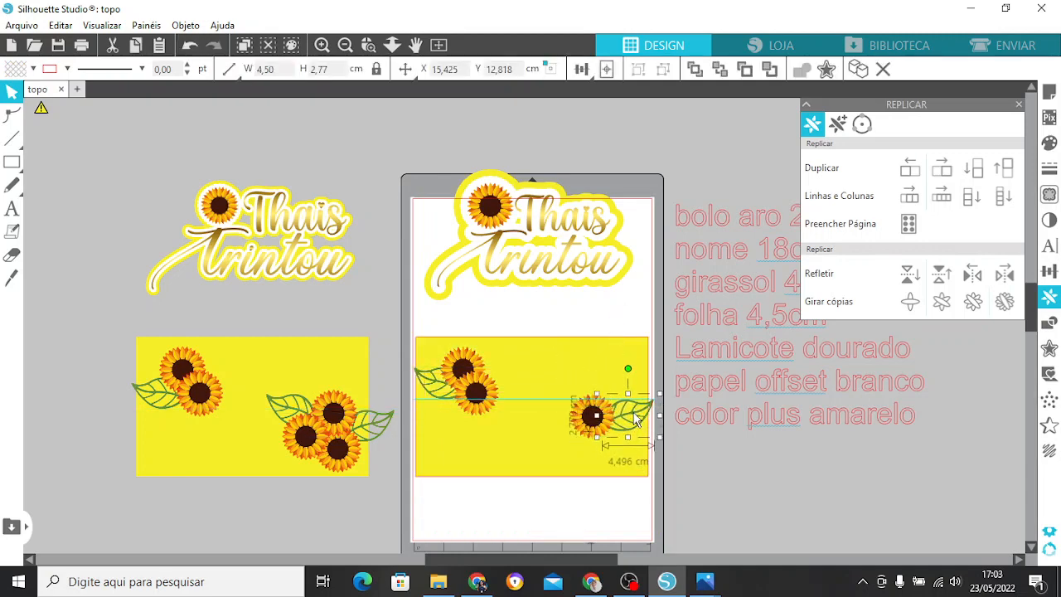
Mirror the right-hand leaf to the left and place the copy on the sunflower's upper-left side, undoing the accidental base move.
{"action": "left_click", "coordinate": [973, 275]}
{"action": "left_click_drag", "start_coordinate": [563, 409], "coordinate": [549, 393]}
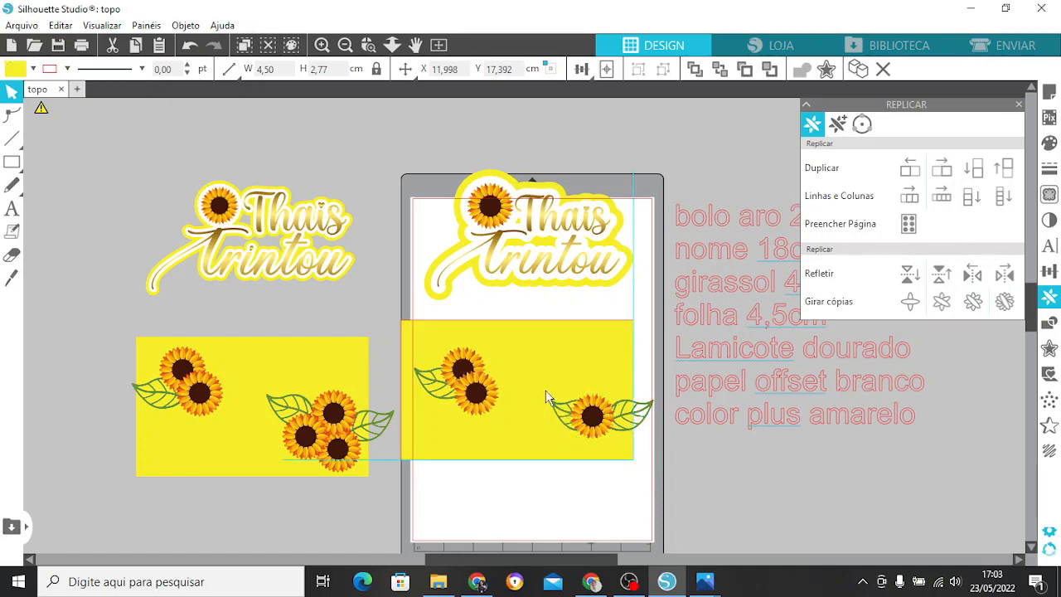
{"action": "left_click", "coordinate": [189, 47]}
{"action": "left_click", "coordinate": [571, 407]}
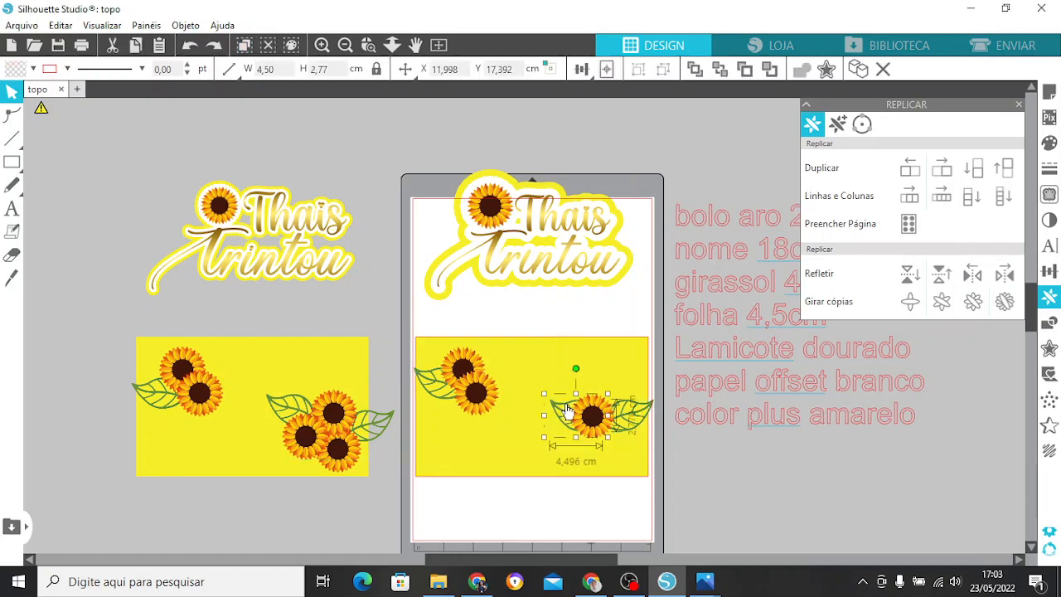
{"action": "left_click_drag", "start_coordinate": [569, 410], "coordinate": [548, 400]}
Duplicate the lower-right sunflower twice and overlap the copies beneath it to form a three-flower cluster, then close the replication options.
{"action": "left_click", "coordinate": [592, 414]}
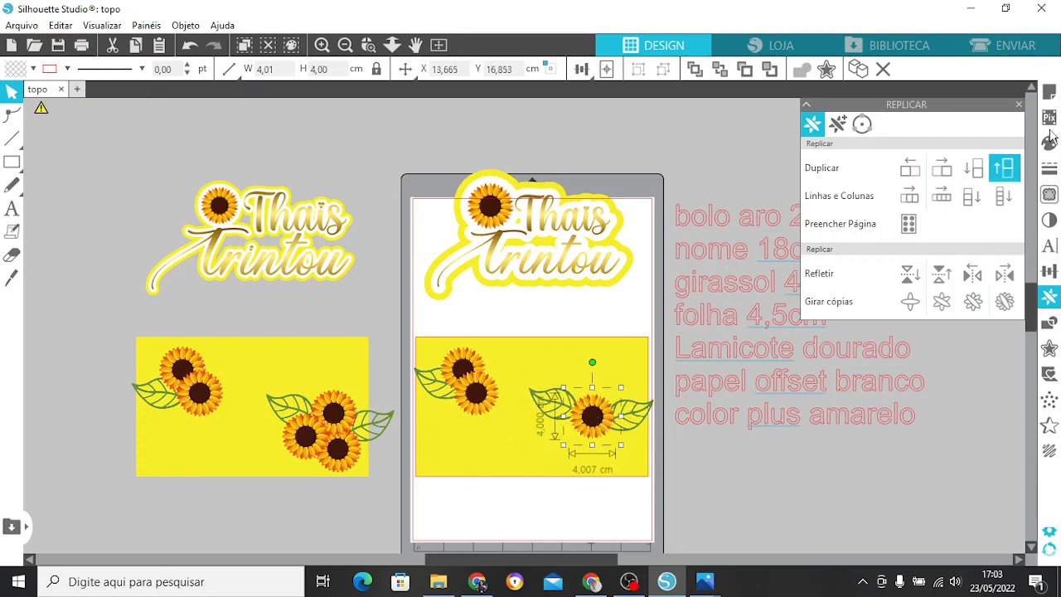
{"action": "left_click", "coordinate": [974, 169]}
{"action": "left_click_drag", "start_coordinate": [576, 489], "coordinate": [618, 432]}
{"action": "left_click", "coordinate": [974, 168]}
{"action": "left_click", "coordinate": [726, 521]}
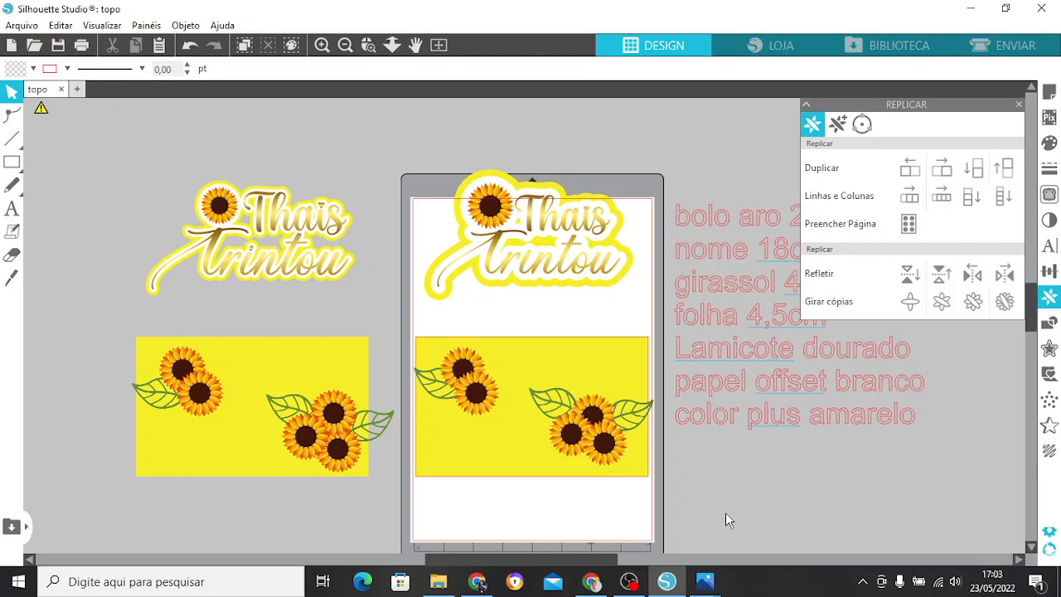
{"action": "left_click", "coordinate": [1019, 103]}
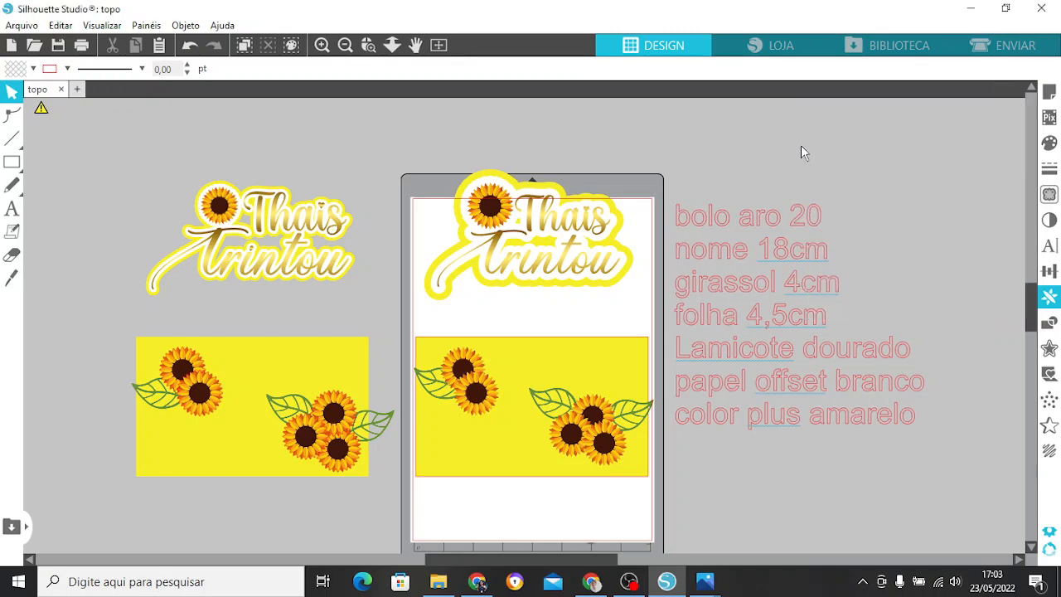
Move the specification notes text further right to clear the space beside the page.
{"action": "left_click_drag", "start_coordinate": [666, 166], "coordinate": [706, 196]}
{"action": "left_click_drag", "start_coordinate": [799, 398], "coordinate": [1048, 351]}
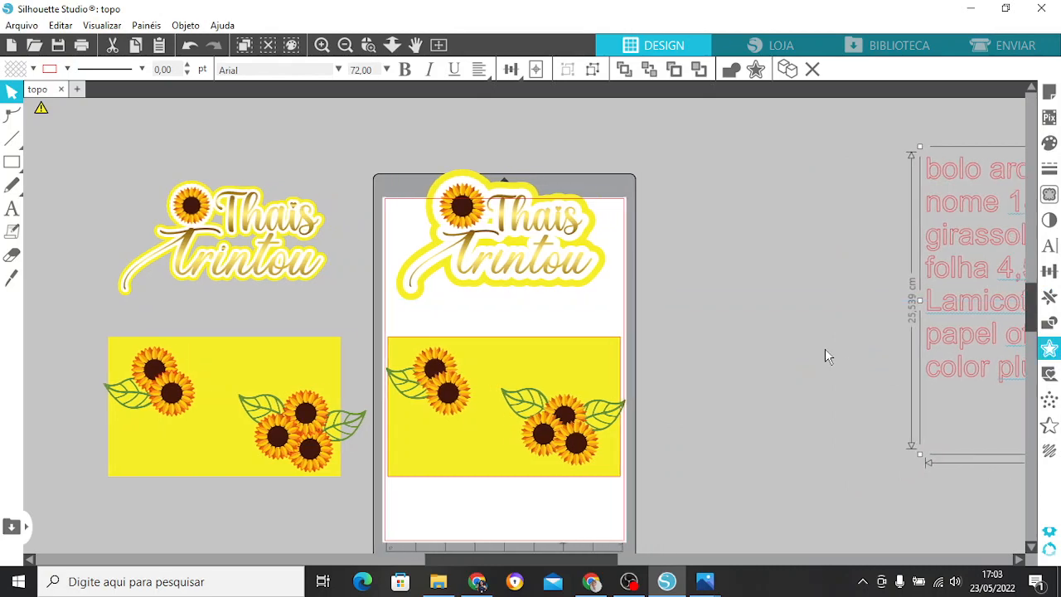
{"action": "left_click", "coordinate": [825, 349]}
Select the whole recreated topper and move it off the page into the free space on its right, leaving the page empty.
{"action": "left_click_drag", "start_coordinate": [411, 136], "coordinate": [630, 527]}
{"action": "left_click_drag", "start_coordinate": [535, 398], "coordinate": [786, 422]}
{"action": "left_click", "coordinate": [758, 136]}
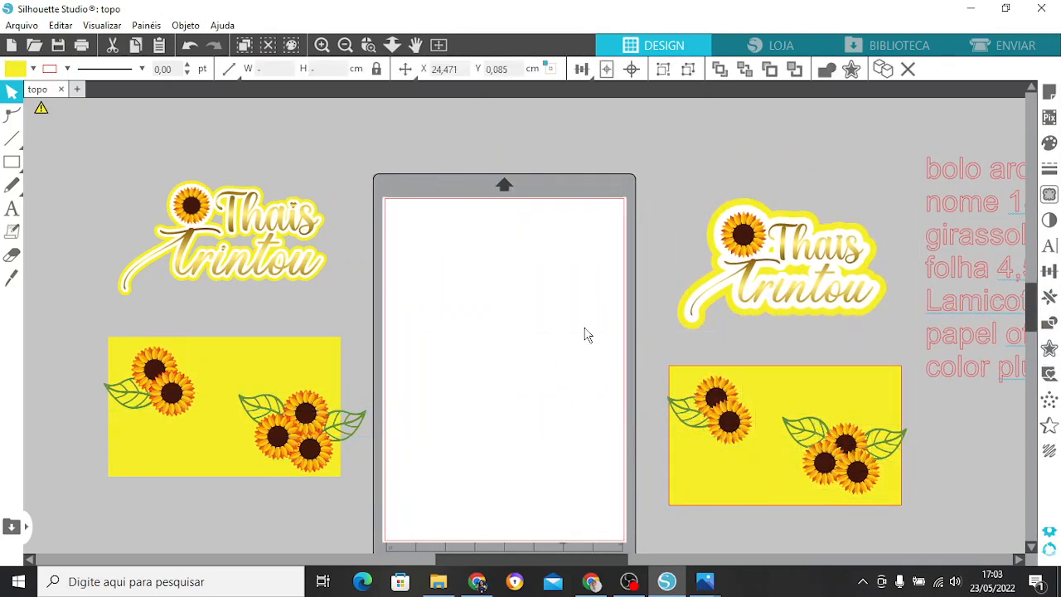
{"action": "left_click_drag", "start_coordinate": [1034, 291], "coordinate": [1034, 298]}
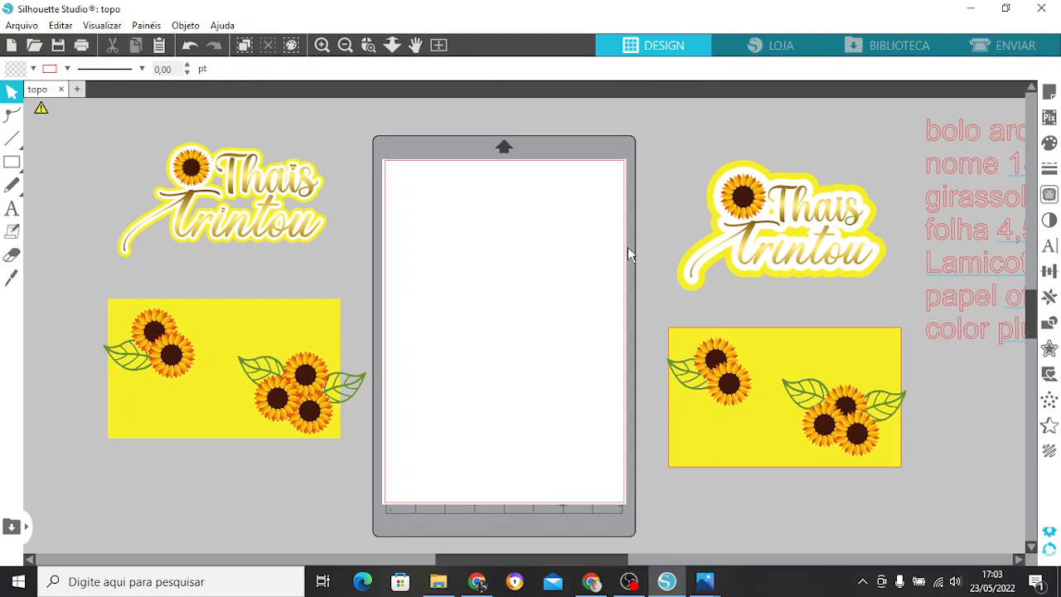
Turn on the registration marks in the page setup and set their inset to 1 cm.
{"action": "left_click", "coordinate": [1049, 92]}
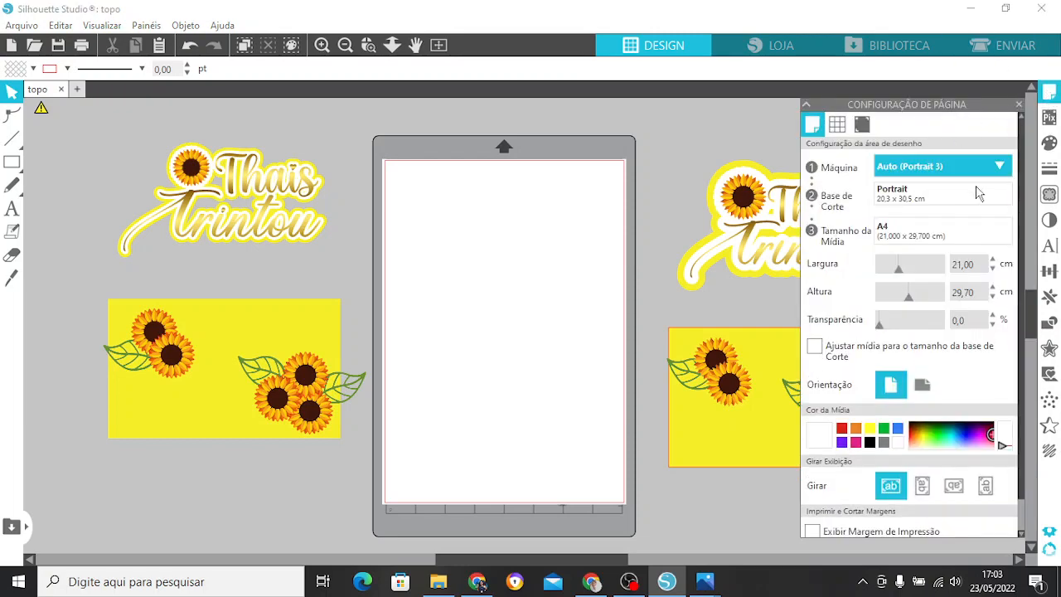
{"action": "scroll", "coordinate": [1023, 343], "scroll_direction": "down", "scroll_amount": 1}
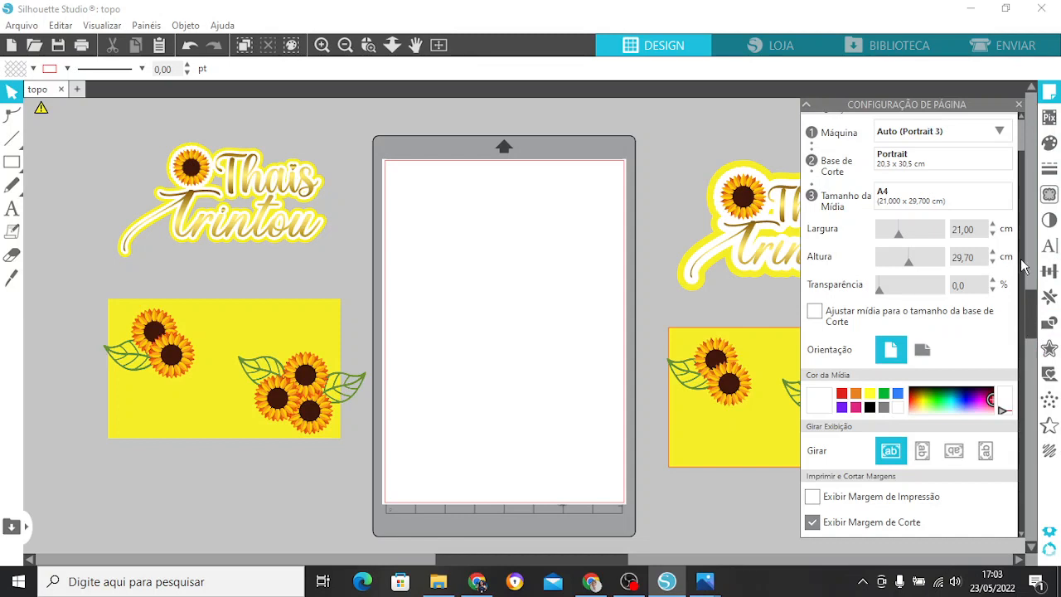
{"action": "scroll", "coordinate": [1024, 267], "scroll_direction": "up", "scroll_amount": 2}
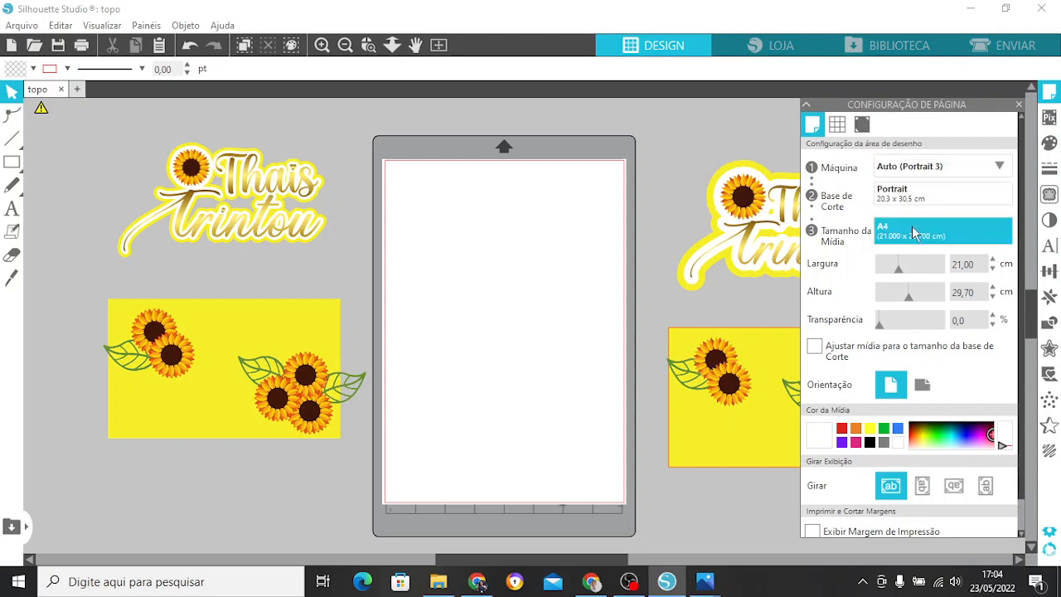
{"action": "left_click", "coordinate": [863, 135]}
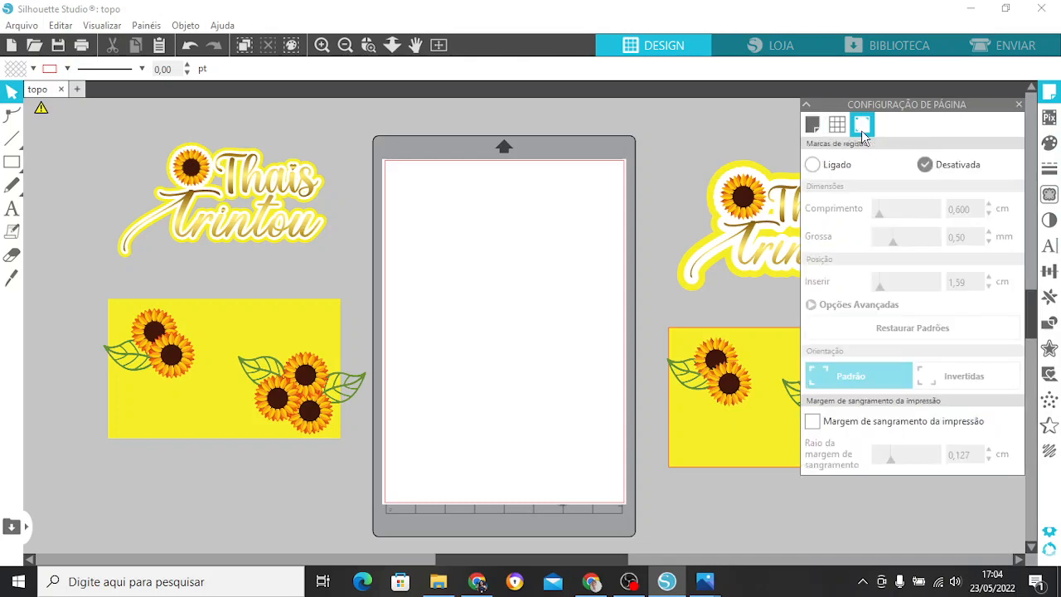
{"action": "left_click", "coordinate": [833, 165]}
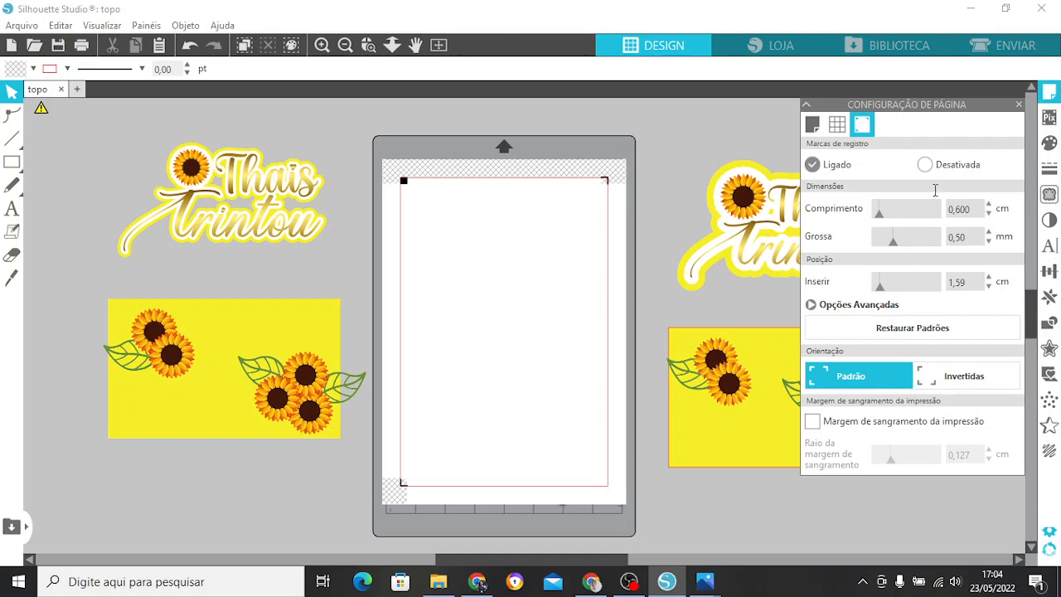
{"action": "left_click_drag", "start_coordinate": [970, 207], "coordinate": [942, 236]}
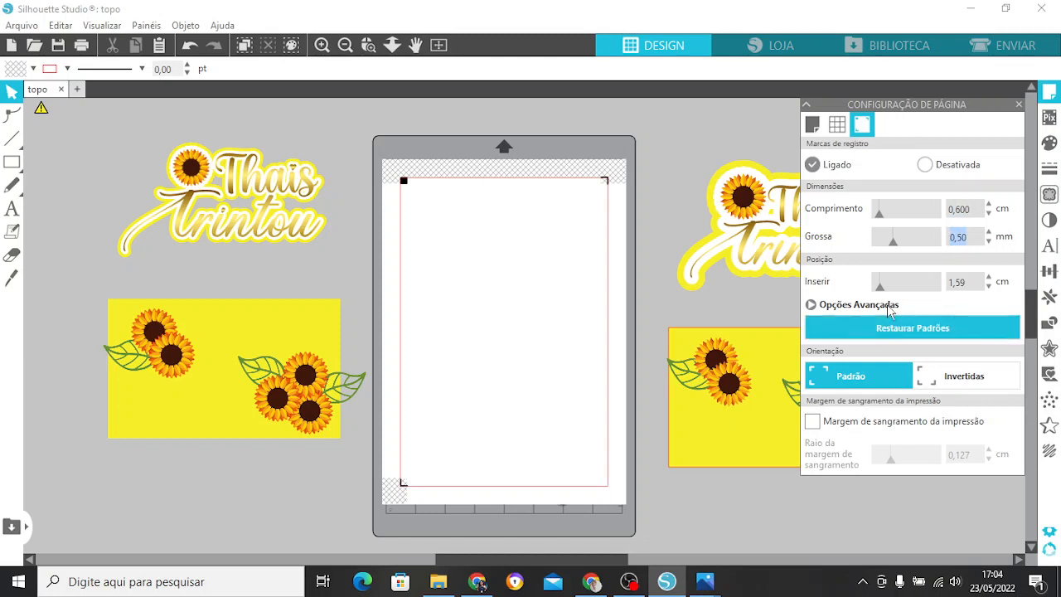
{"action": "left_click_drag", "start_coordinate": [971, 282], "coordinate": [936, 281]}
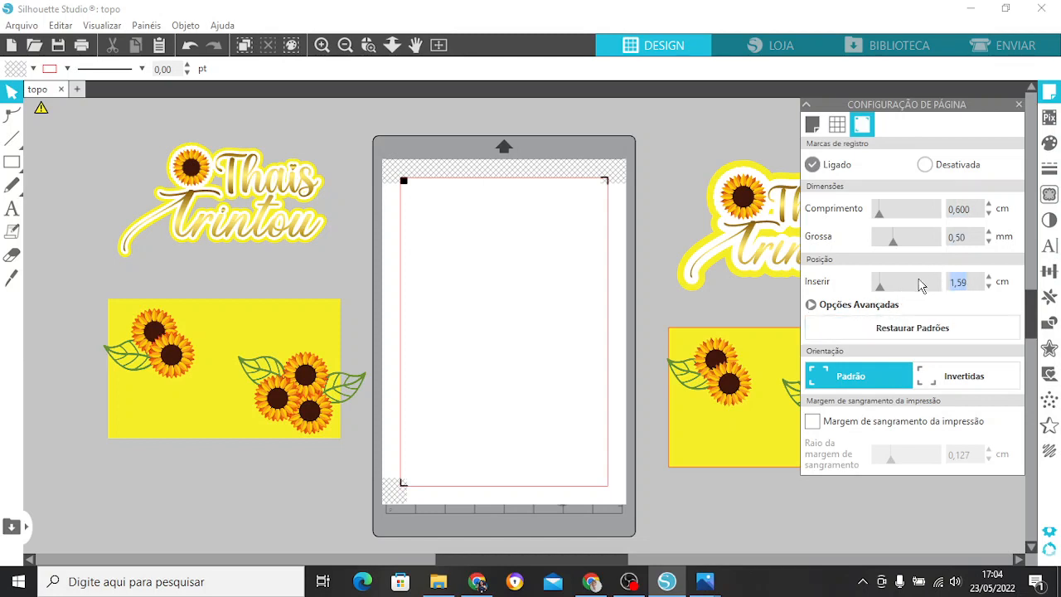
{"action": "type", "text": "1"}
{"action": "key", "text": "Return"}
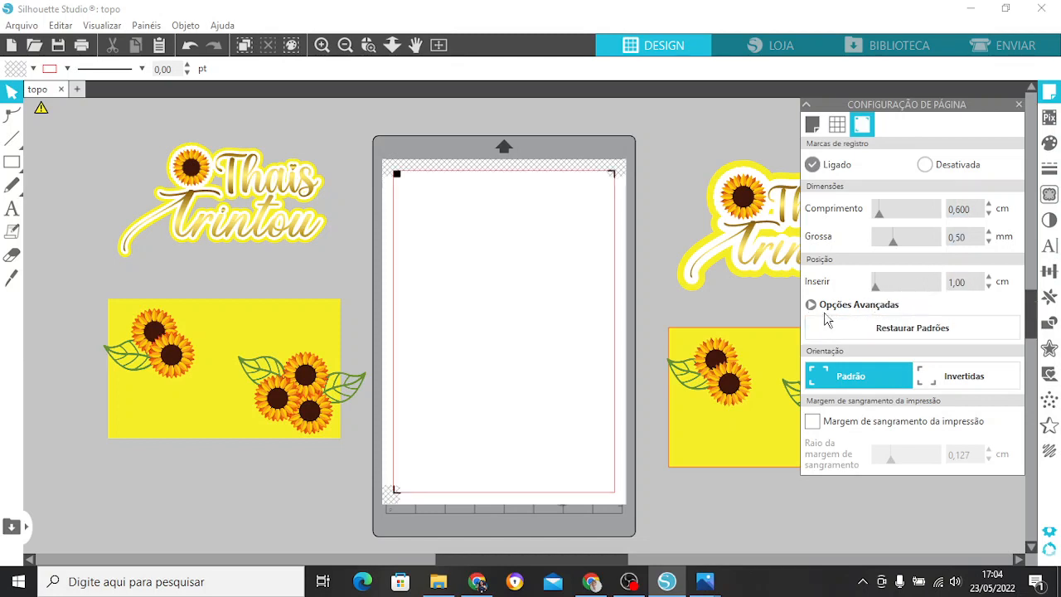
{"action": "left_click", "coordinate": [1020, 105]}
Ungroup the name topper beside the page and move its white outline layer onto the lower part of the page.
{"action": "left_click", "coordinate": [798, 231]}
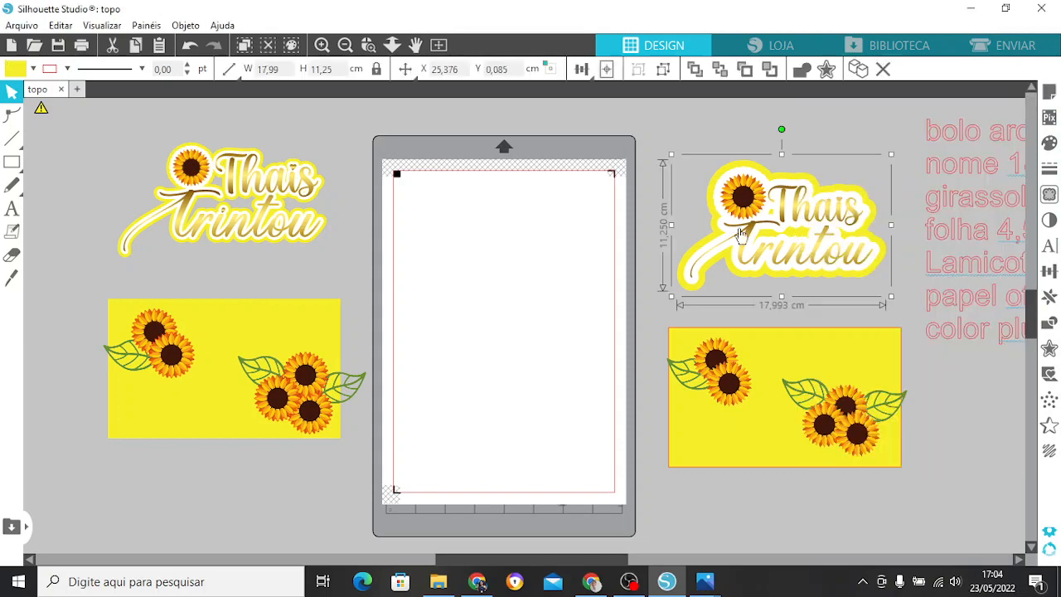
{"action": "right_click", "coordinate": [800, 233]}
{"action": "left_click", "coordinate": [858, 423]}
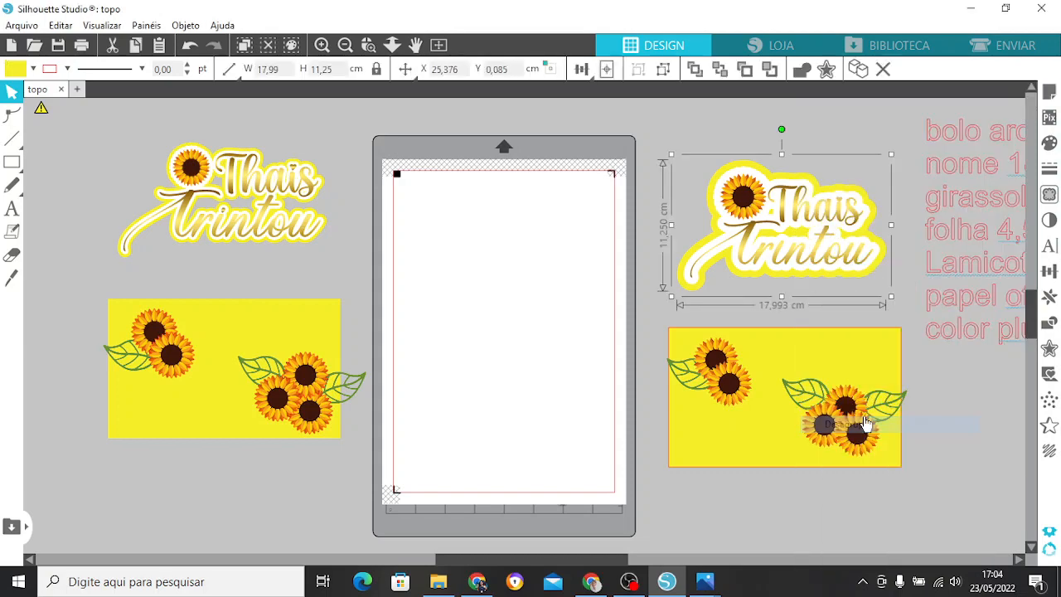
{"action": "left_click", "coordinate": [908, 322]}
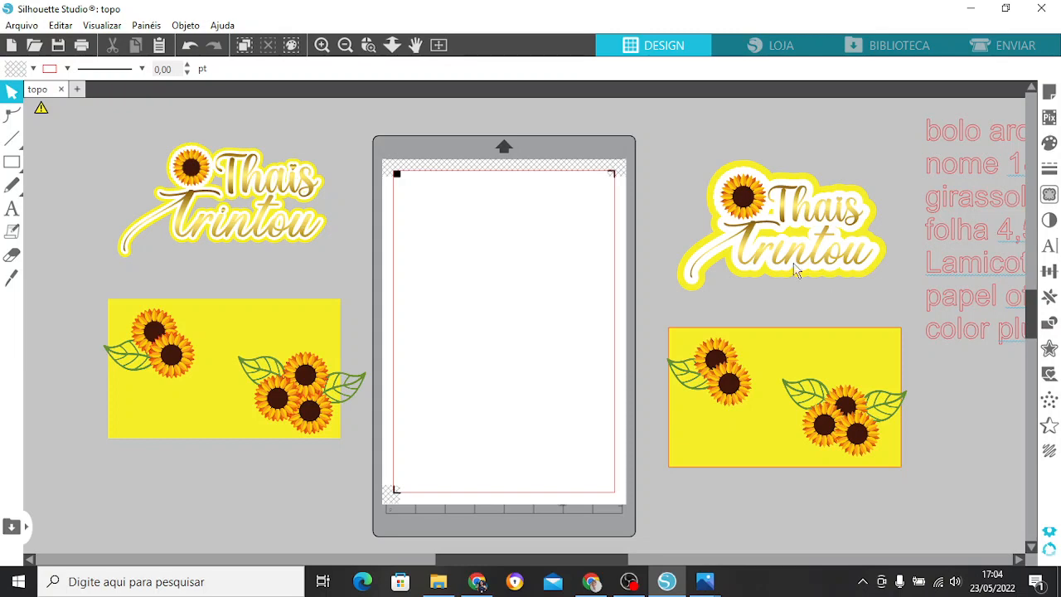
{"action": "left_click", "coordinate": [792, 206]}
{"action": "left_click_drag", "start_coordinate": [803, 222], "coordinate": [535, 355]}
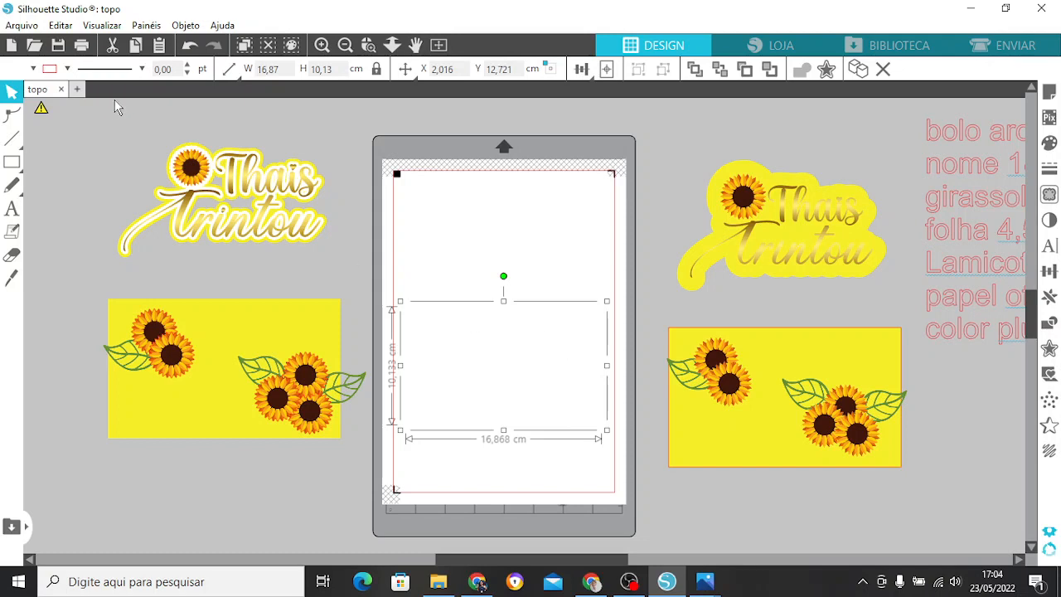
Preview the page's printout and examine the cut lines prepared for the white layer before returning to the design view.
{"action": "left_click", "coordinate": [89, 52]}
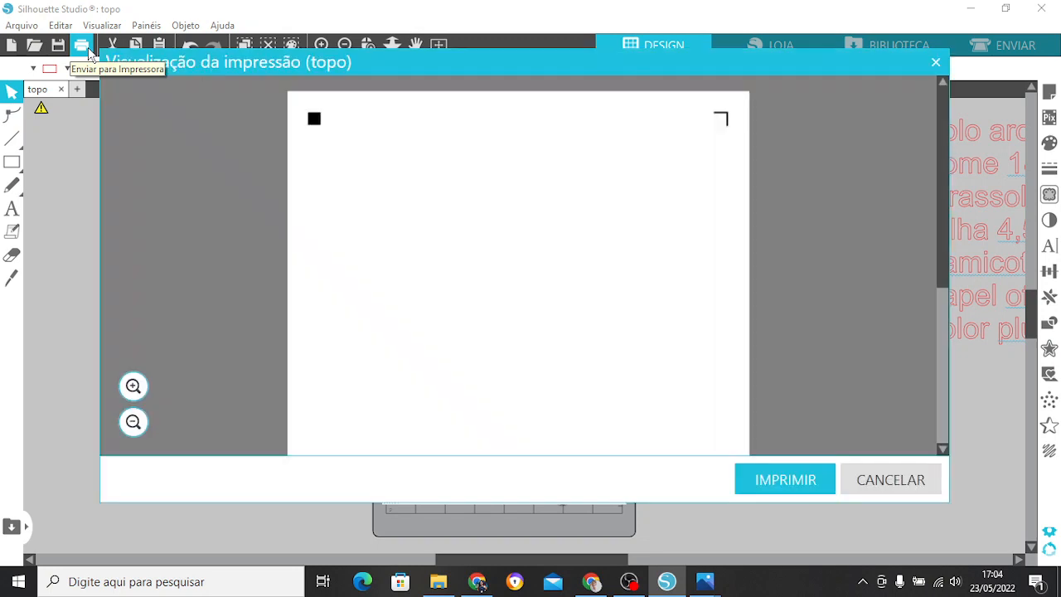
{"action": "left_click_drag", "start_coordinate": [943, 193], "coordinate": [954, 99]}
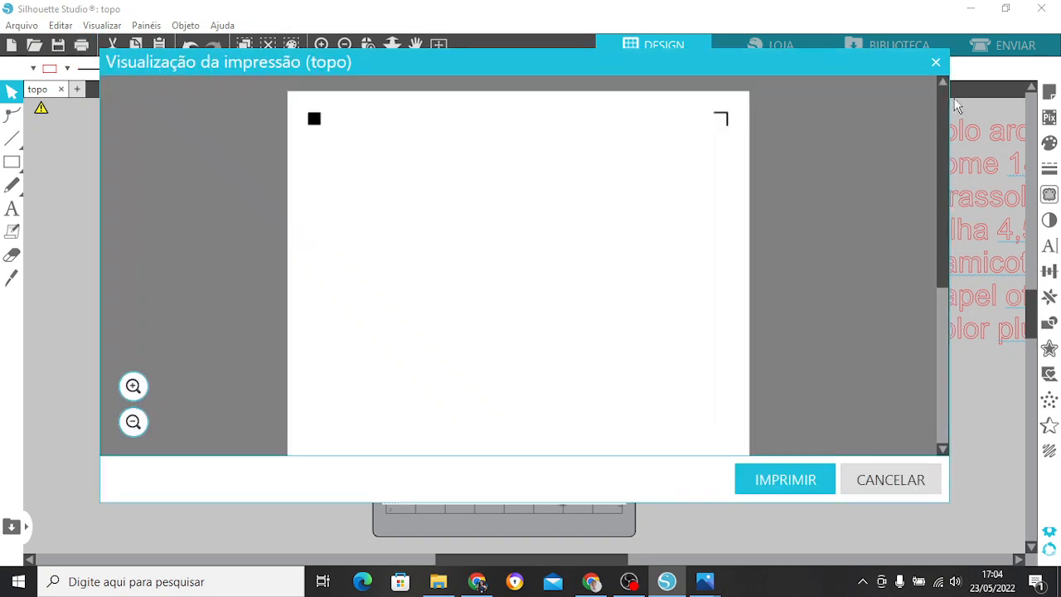
{"action": "left_click", "coordinate": [934, 61]}
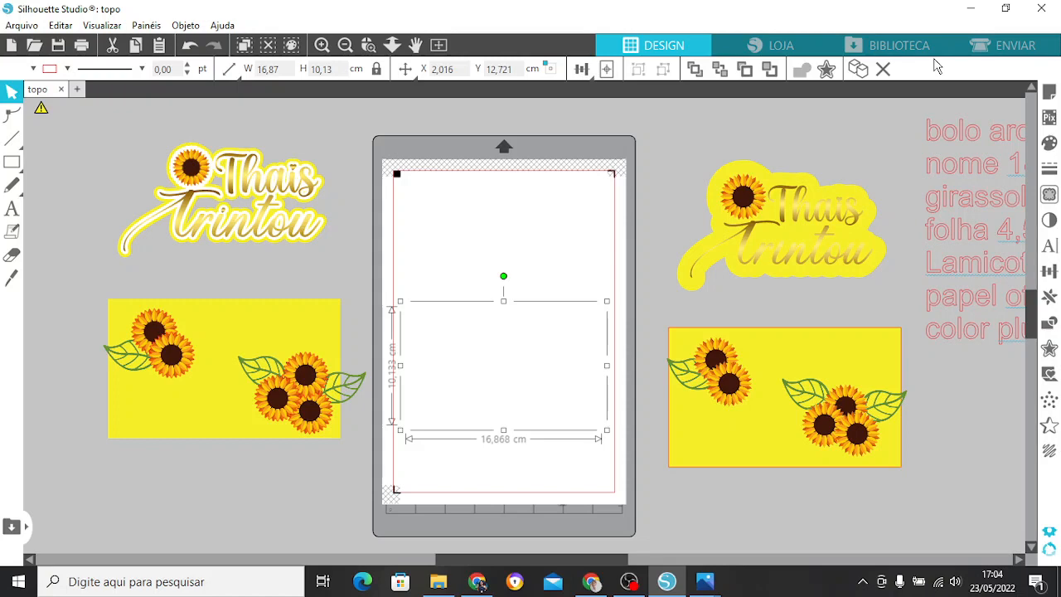
{"action": "left_click", "coordinate": [998, 55]}
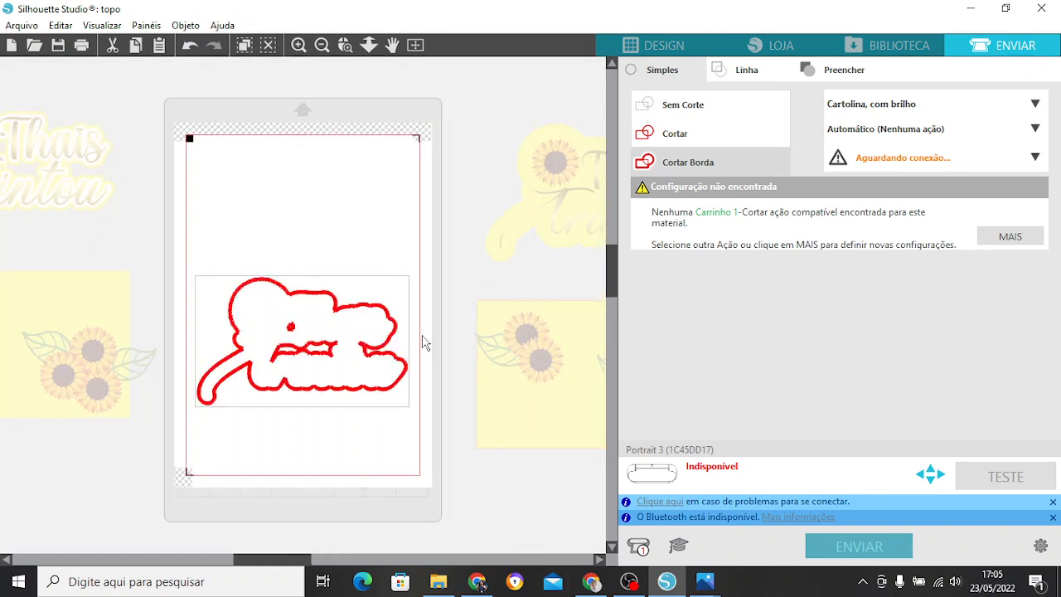
{"action": "left_click", "coordinate": [666, 51]}
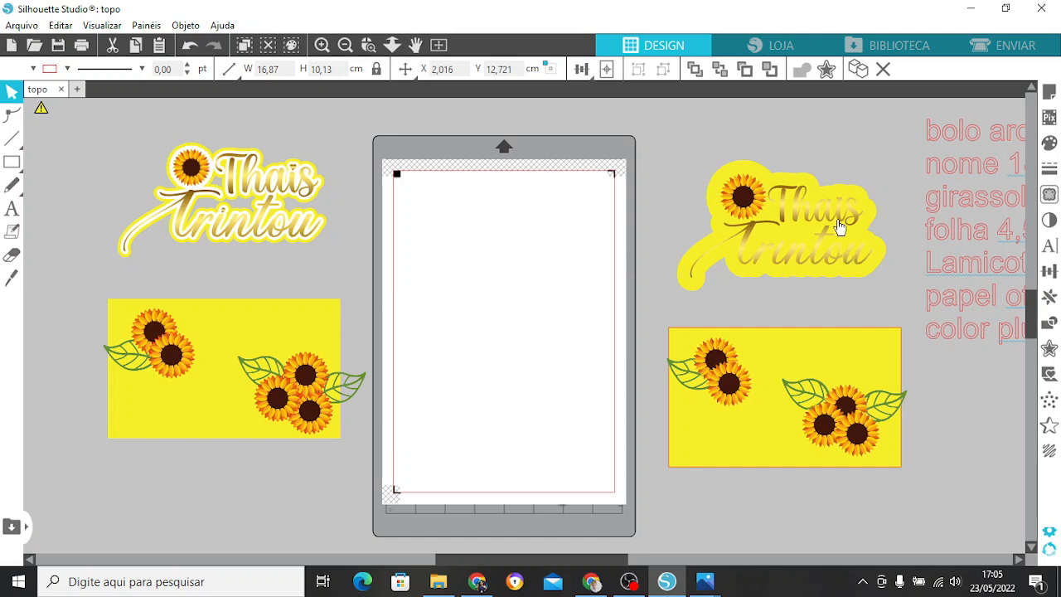
Move the gold lettering with its sunflower onto the upper part of the page and ungroup the two.
{"action": "left_click_drag", "start_coordinate": [840, 222], "coordinate": [561, 228]}
{"action": "left_click", "coordinate": [654, 190]}
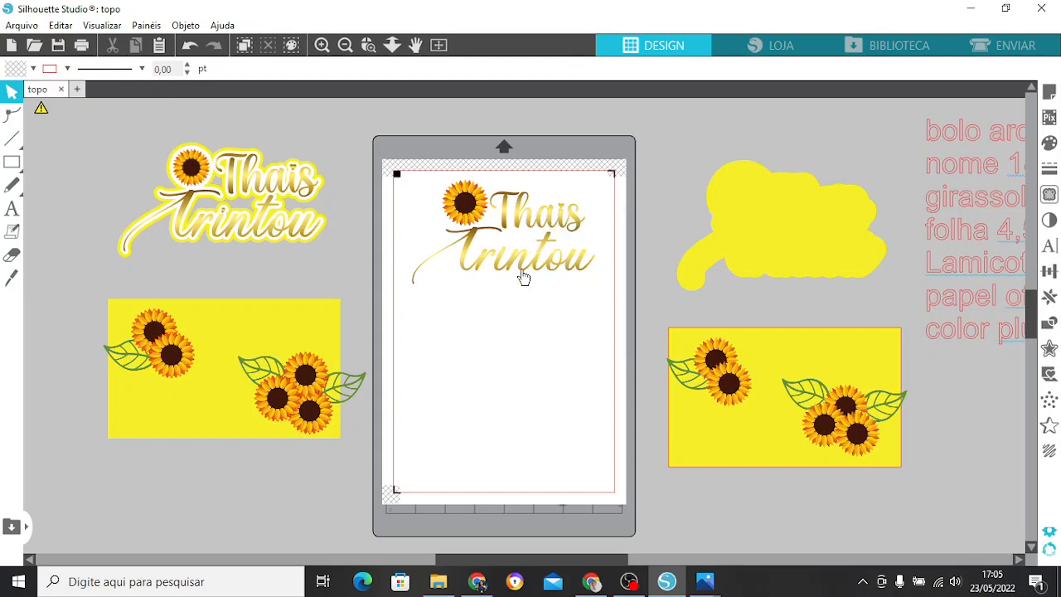
{"action": "right_click", "coordinate": [464, 217]}
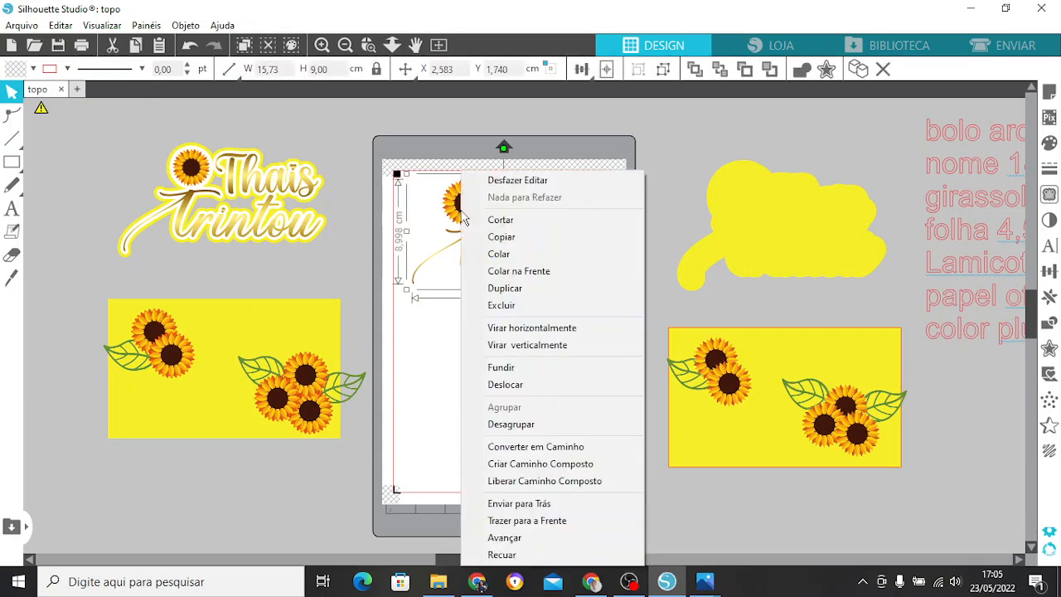
{"action": "left_click", "coordinate": [547, 426]}
{"action": "left_click", "coordinate": [464, 203]}
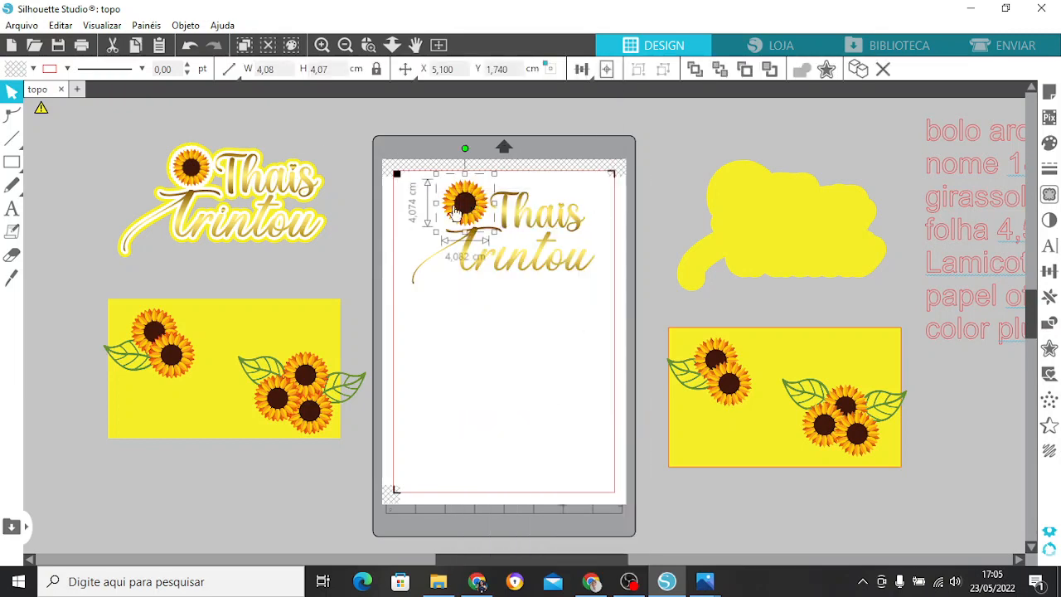
{"action": "left_click_drag", "start_coordinate": [464, 204], "coordinate": [368, 237]}
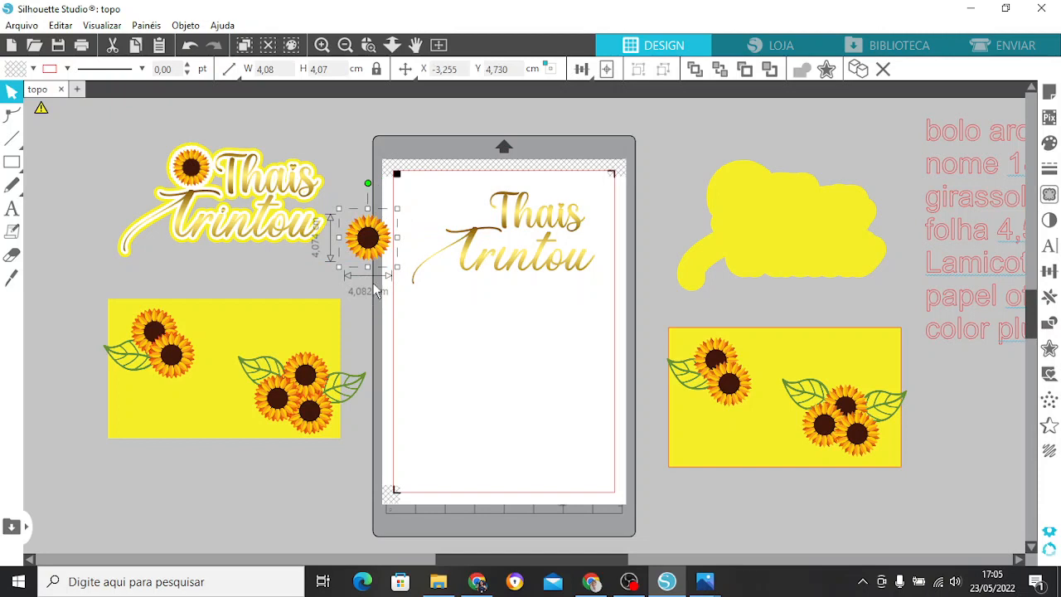
{"action": "left_click", "coordinate": [190, 45]}
{"action": "left_click", "coordinate": [190, 45]}
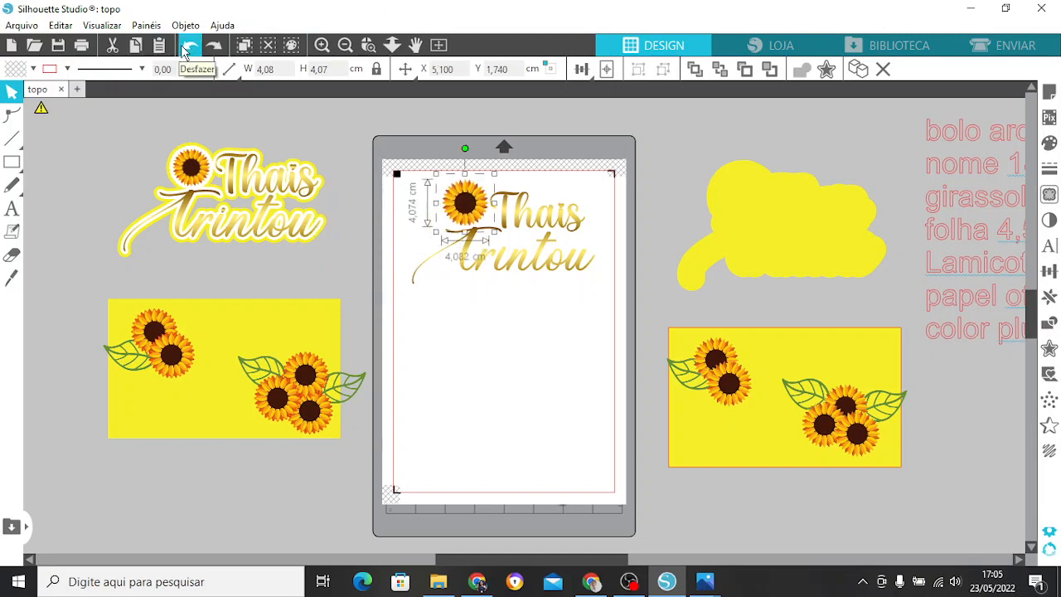
{"action": "left_click", "coordinate": [405, 69]}
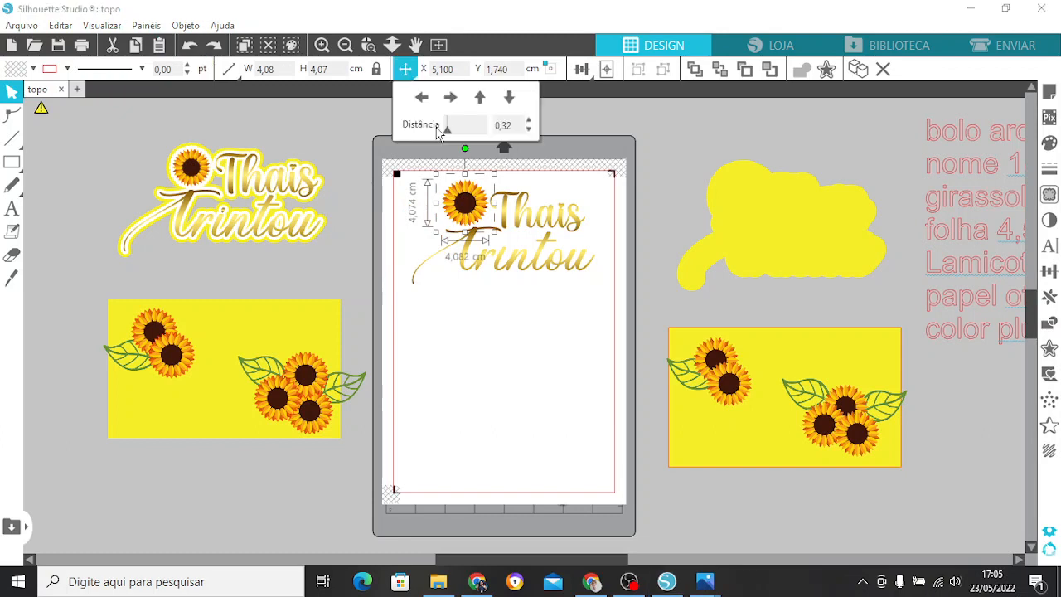
{"action": "left_click", "coordinate": [676, 138]}
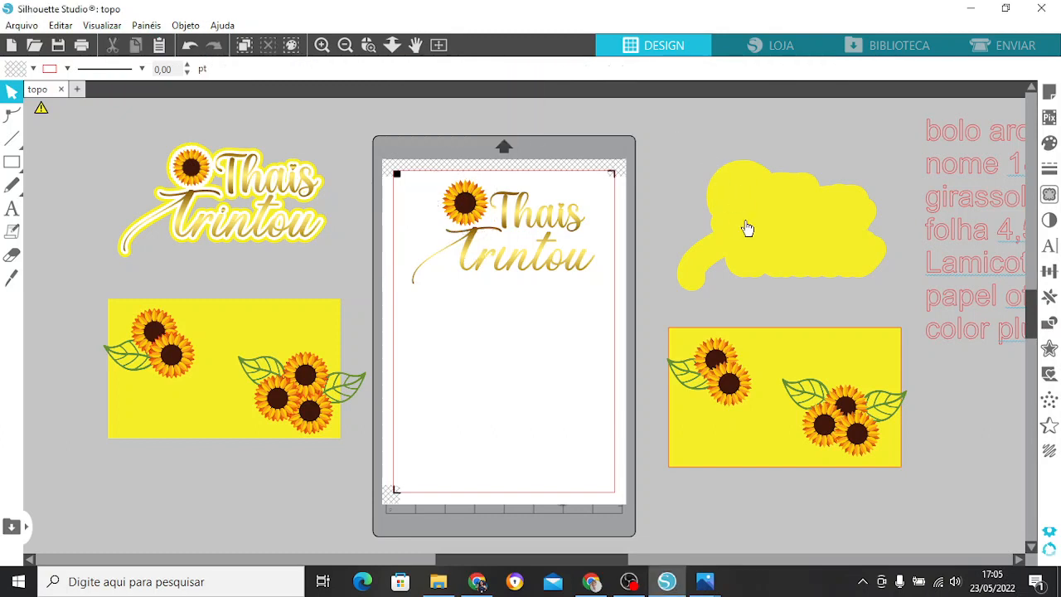
Shift the white outline layer slightly down on the page and give it a red line colour.
{"action": "left_click", "coordinate": [476, 375]}
{"action": "left_click_drag", "start_coordinate": [478, 374], "coordinate": [490, 395]}
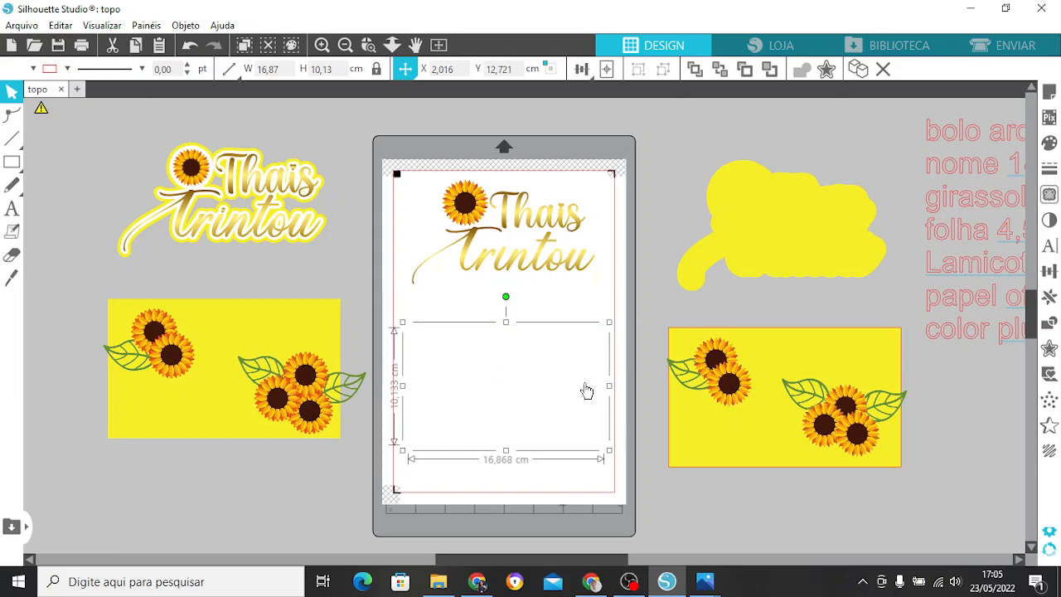
{"action": "left_click", "coordinate": [1051, 169]}
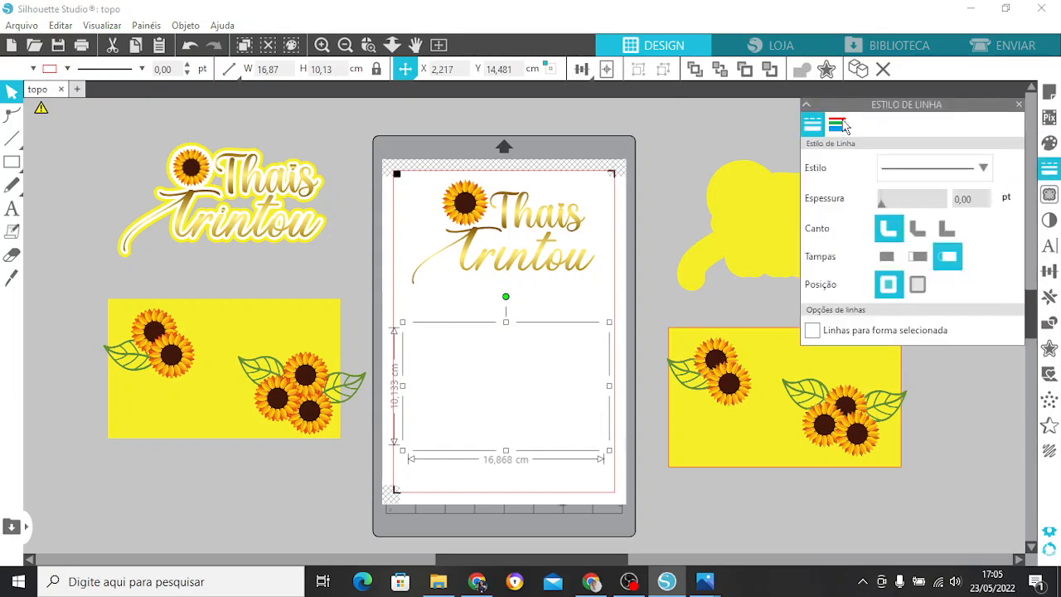
{"action": "left_click", "coordinate": [838, 125]}
{"action": "left_click", "coordinate": [831, 162]}
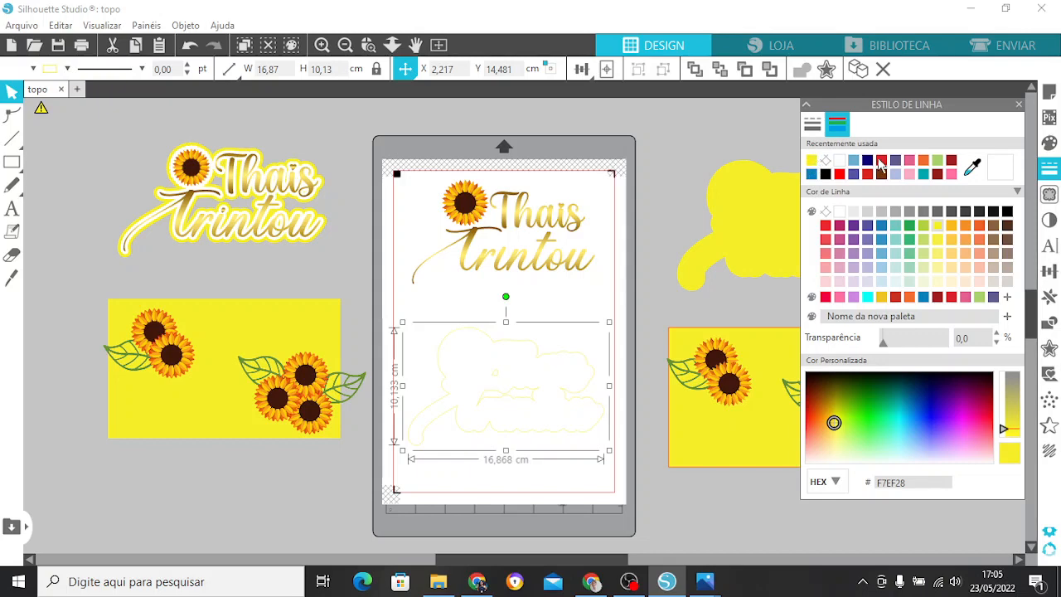
{"action": "left_click", "coordinate": [882, 161]}
{"action": "left_click", "coordinate": [1019, 105]}
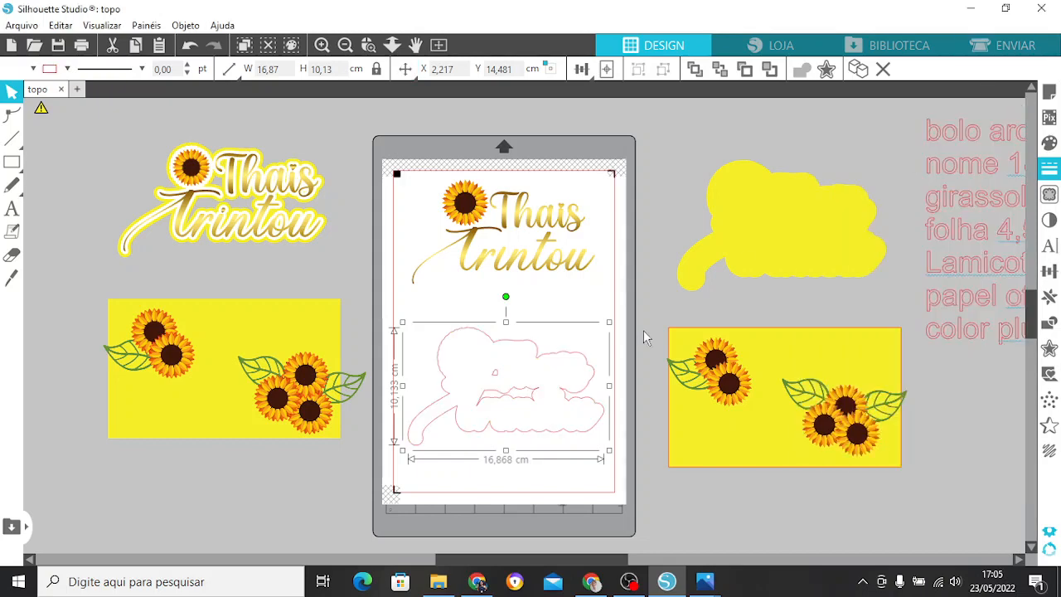
Move the red-lined layer up beneath the lettering, then release its compound path to delete the small inner contours.
{"action": "left_click_drag", "start_coordinate": [573, 374], "coordinate": [566, 330]}
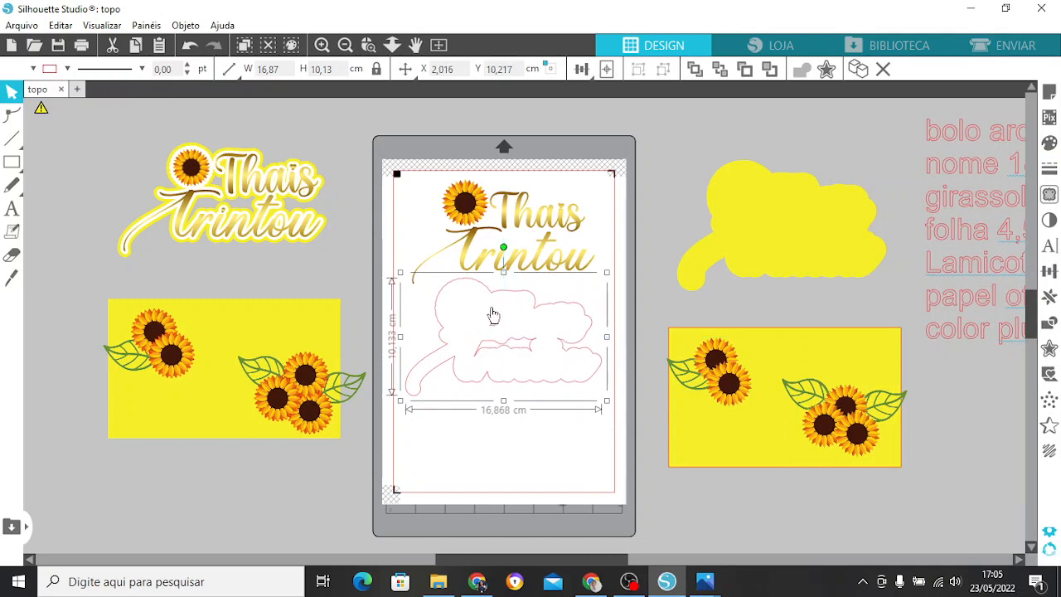
{"action": "right_click", "coordinate": [502, 348]}
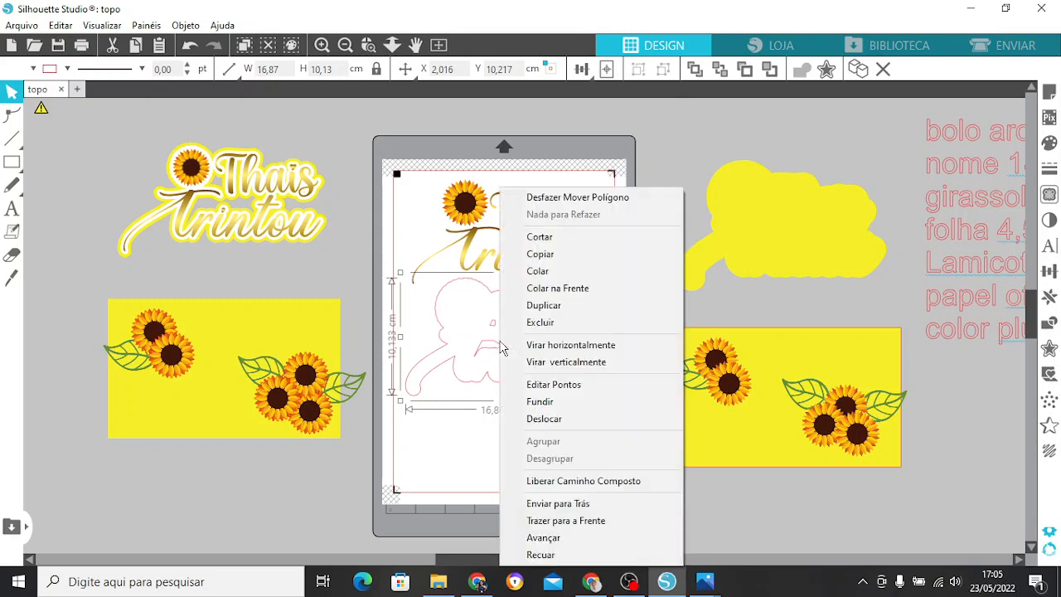
{"action": "left_click", "coordinate": [583, 482]}
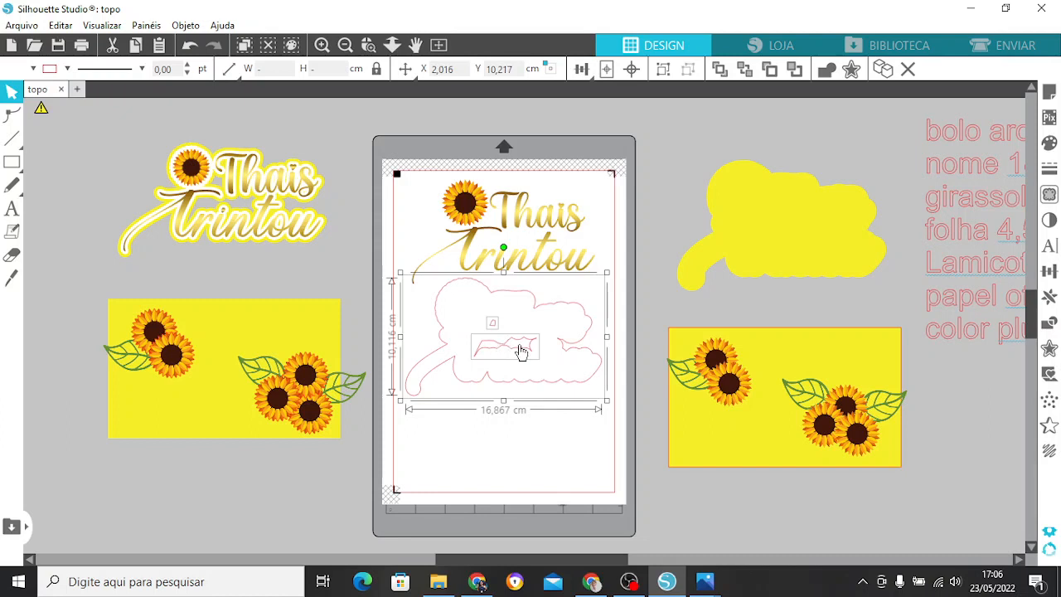
{"action": "key", "text": "Delete"}
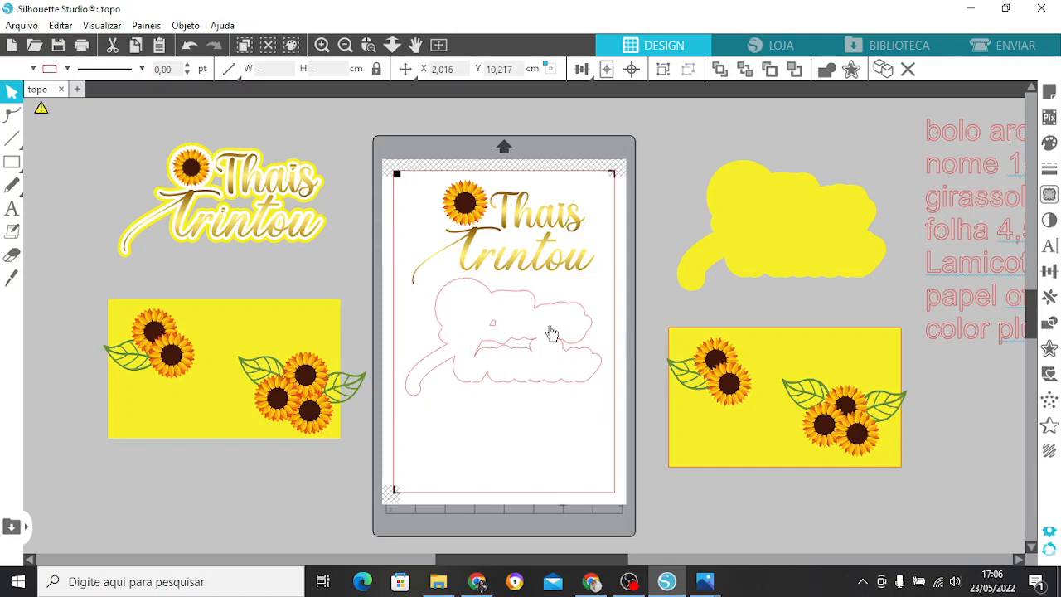
{"action": "left_click", "coordinate": [495, 331]}
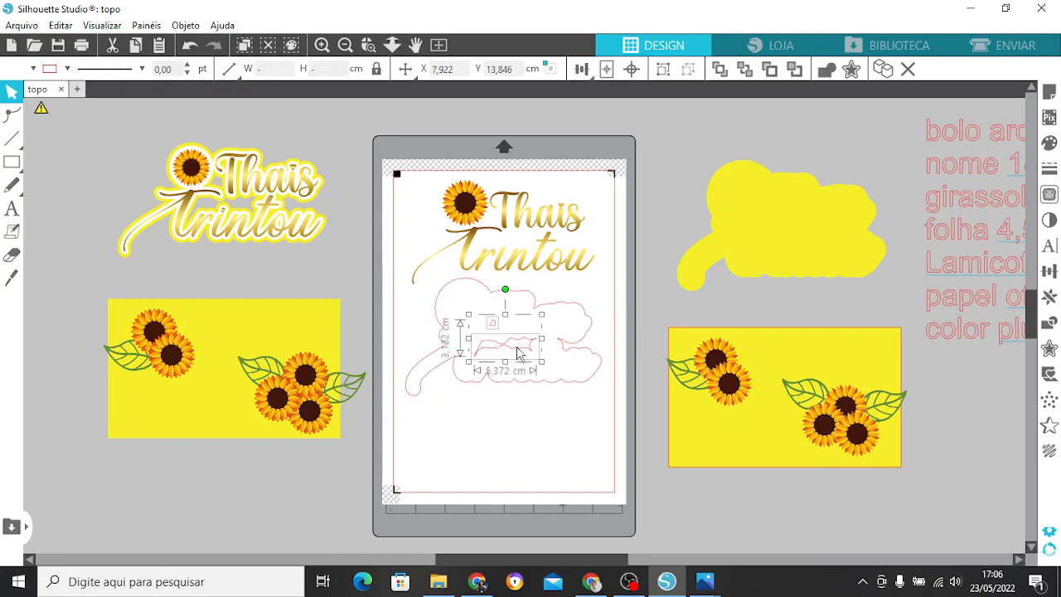
{"action": "key", "text": "Delete"}
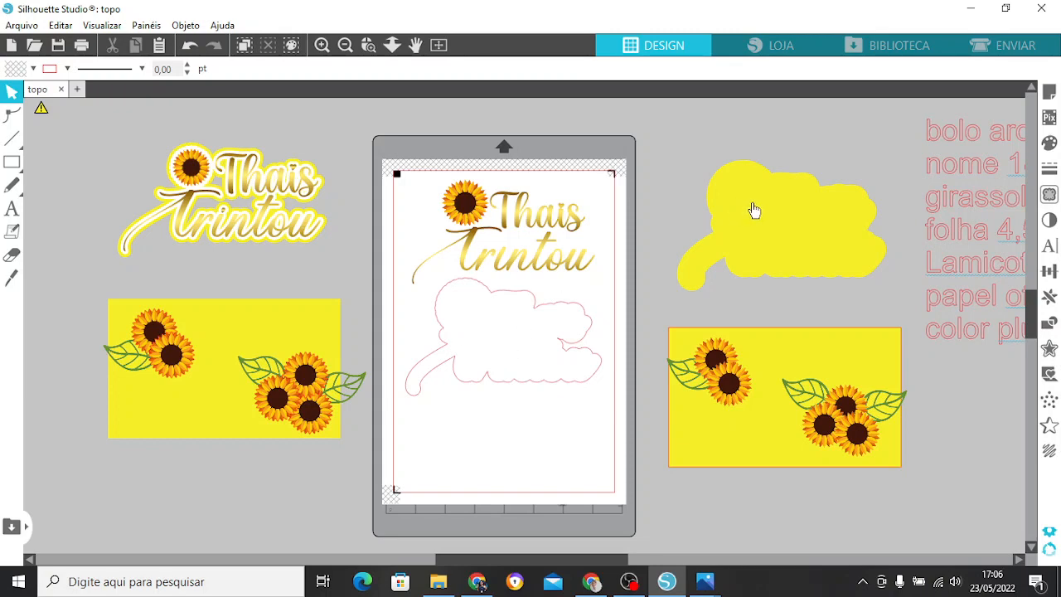
Try to fit the yellow backing layer on the lower part of the page beneath the red-lined layer.
{"action": "left_click", "coordinate": [798, 218]}
{"action": "left_click_drag", "start_coordinate": [797, 218], "coordinate": [523, 425]}
{"action": "left_click", "coordinate": [529, 350]}
{"action": "left_click_drag", "start_coordinate": [542, 348], "coordinate": [540, 344]}
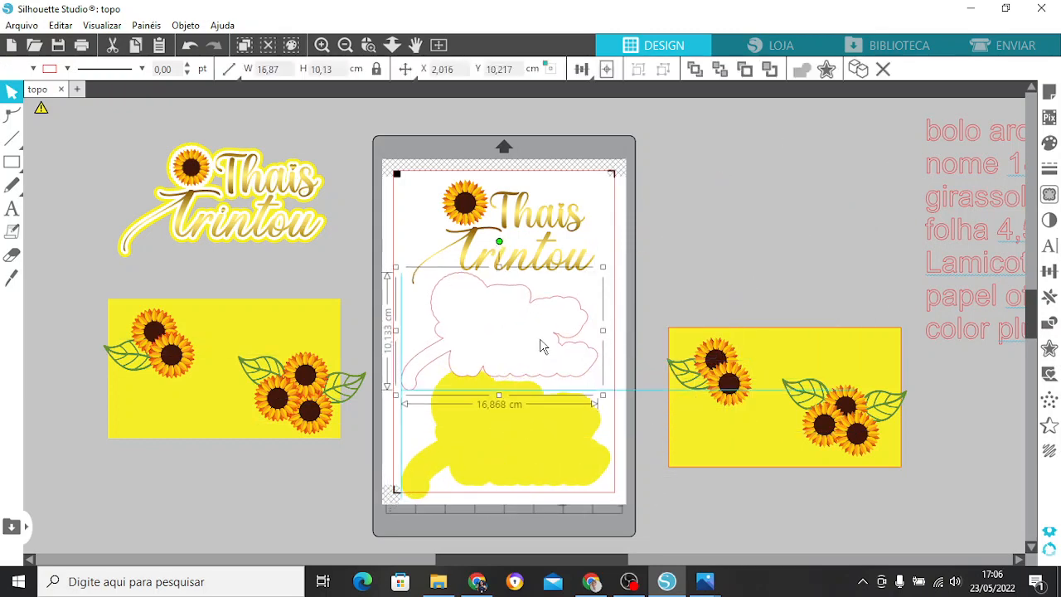
Group the gold lettering with its sunflower and shift the group up to the upper edge of the printable area.
{"action": "left_click", "coordinate": [556, 246]}
{"action": "left_click", "coordinate": [553, 233]}
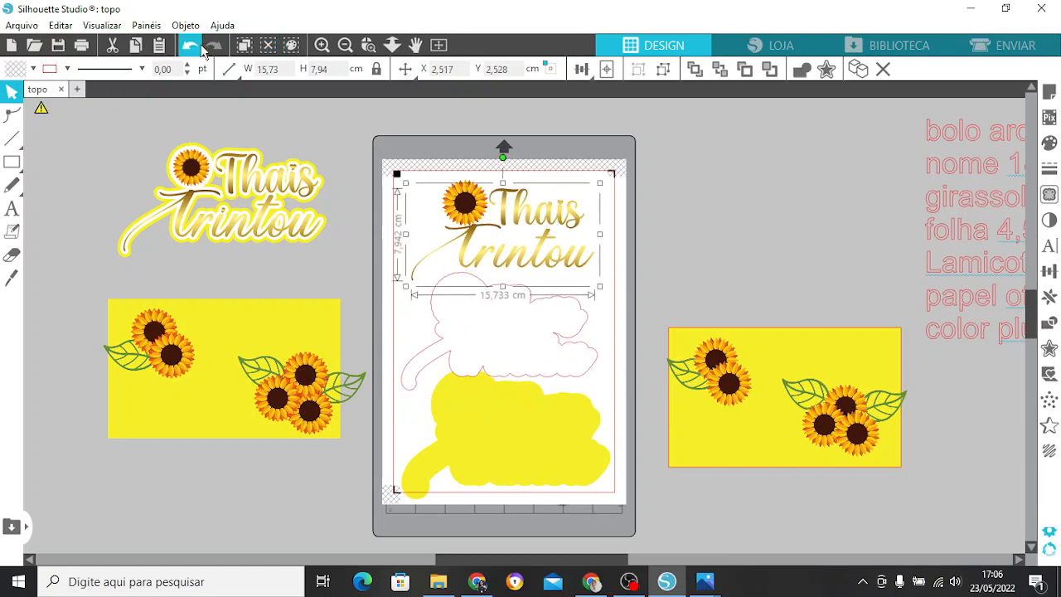
{"action": "left_click_drag", "start_coordinate": [449, 160], "coordinate": [567, 252]}
{"action": "right_click", "coordinate": [567, 249]}
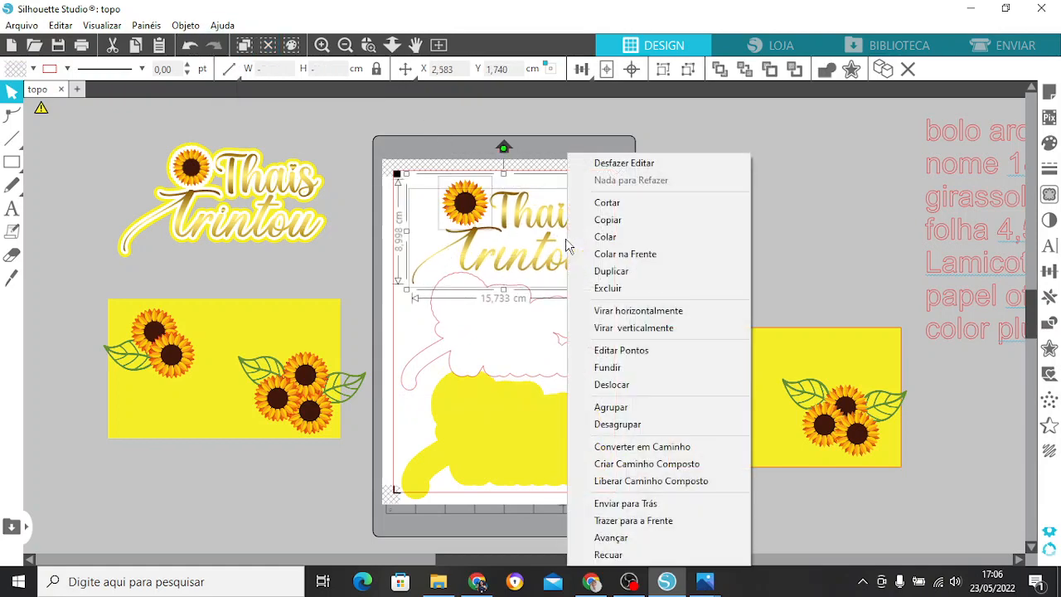
{"action": "left_click", "coordinate": [651, 408]}
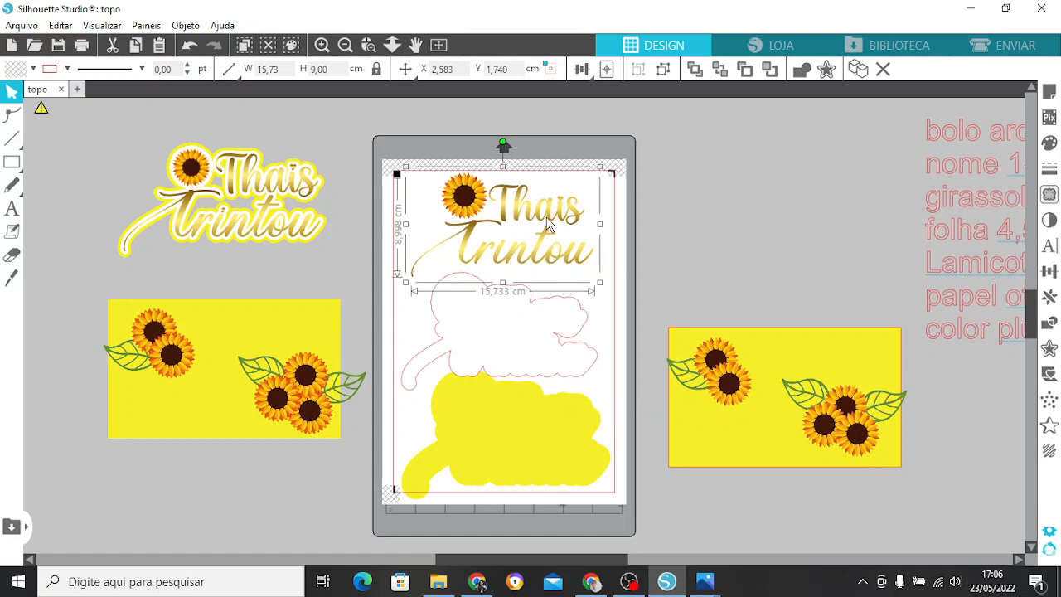
Shift the red-lined layer up and toward the right margin, and move the yellow backing layer off the page.
{"action": "mouse_move", "coordinate": [543, 351]}
{"action": "left_mouse_down"}
{"action": "mouse_move", "coordinate": [535, 334]}
{"action": "mouse_move", "coordinate": [555, 346]}
{"action": "left_mouse_up"}
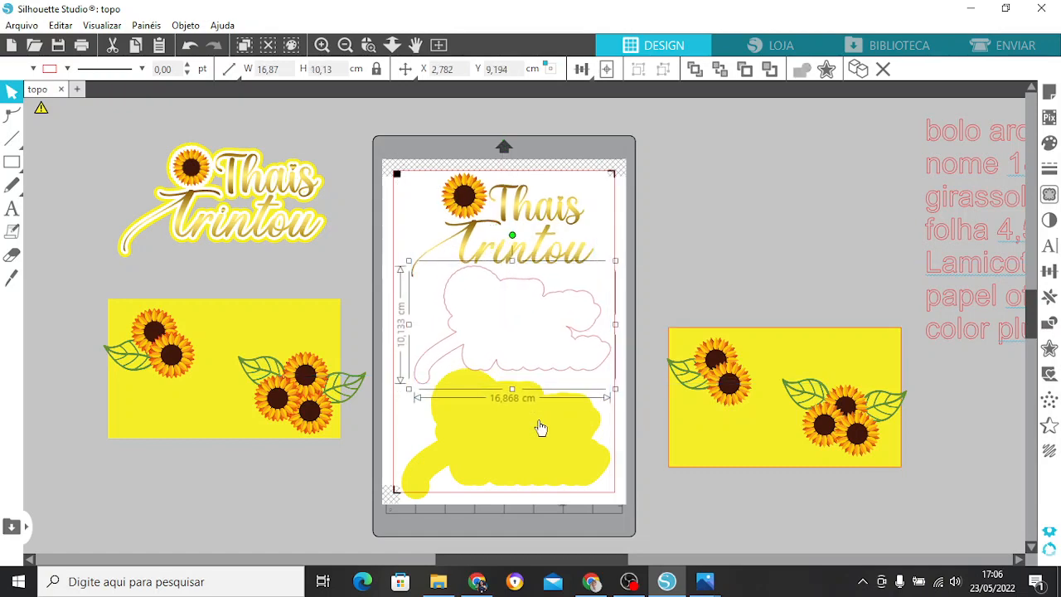
{"action": "left_click", "coordinate": [530, 452]}
{"action": "left_click_drag", "start_coordinate": [531, 452], "coordinate": [784, 200]}
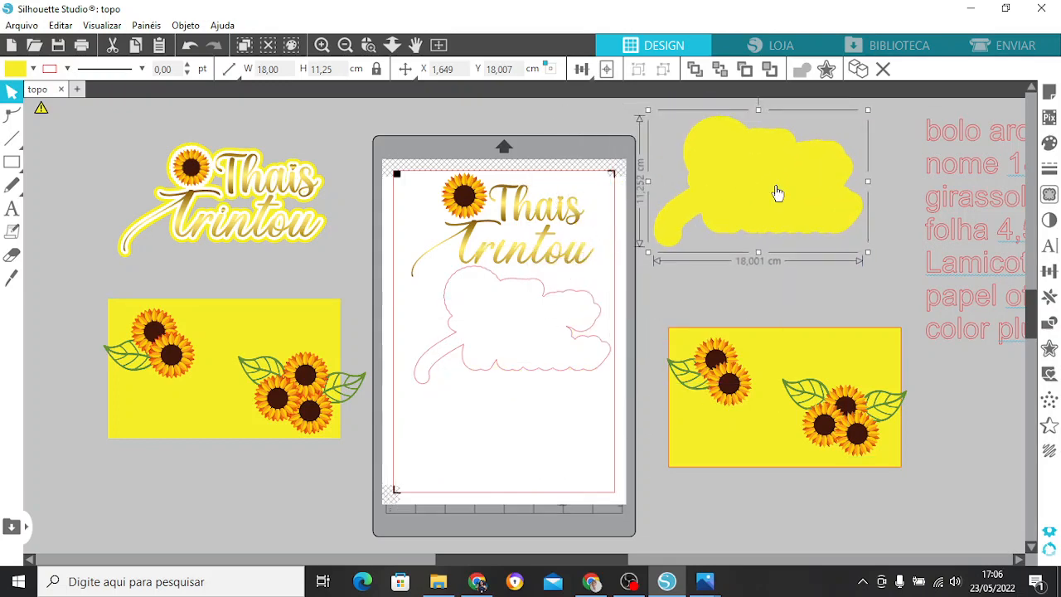
Move the five sunflowers from the separated yellow rectangle onto the page below the red-lined layer, spacing them apart.
{"action": "left_click_drag", "start_coordinate": [733, 383], "coordinate": [434, 421]}
{"action": "left_click_drag", "start_coordinate": [715, 361], "coordinate": [489, 400]}
{"action": "left_click_drag", "start_coordinate": [824, 422], "coordinate": [519, 470]}
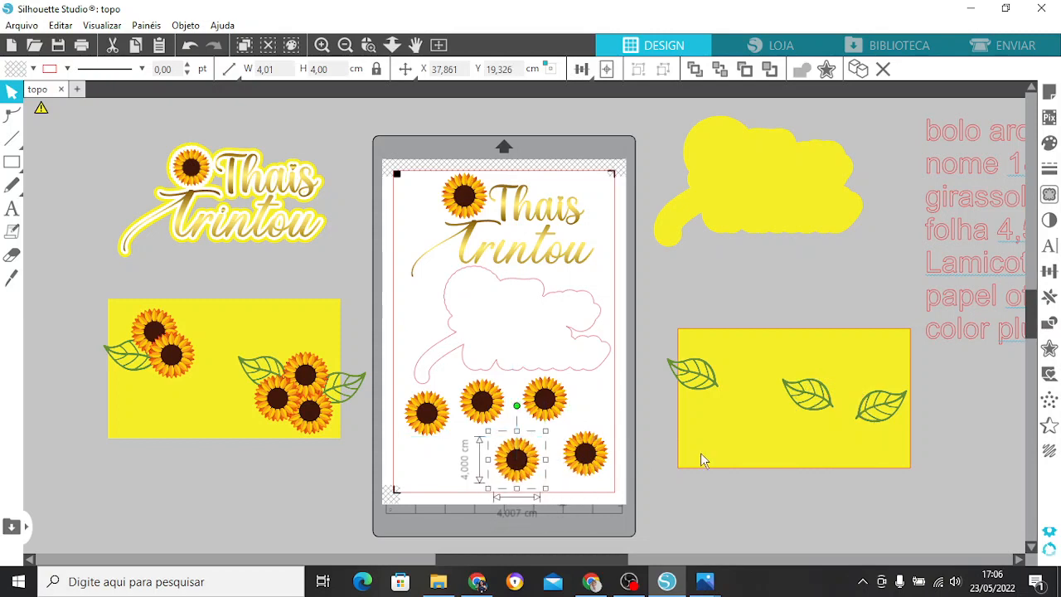
{"action": "left_click_drag", "start_coordinate": [810, 401], "coordinate": [448, 477]}
{"action": "left_click", "coordinate": [112, 104]}
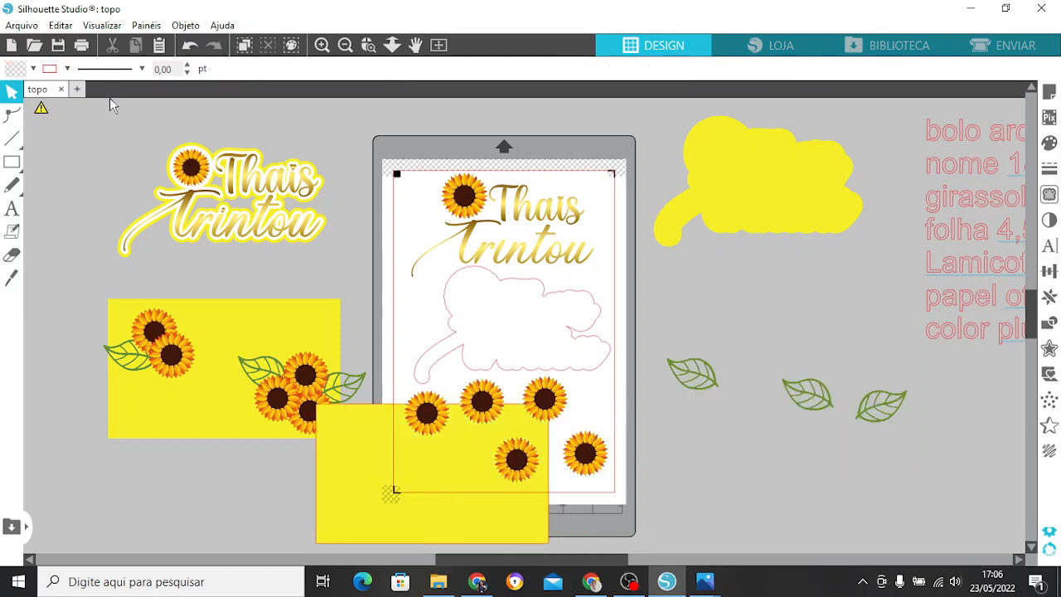
{"action": "left_click", "coordinate": [193, 47]}
Move the three leaves from the yellow rectangle into the gaps between the sunflowers on the page, shifting the lower sunflowers to fit.
{"action": "left_click", "coordinate": [707, 383]}
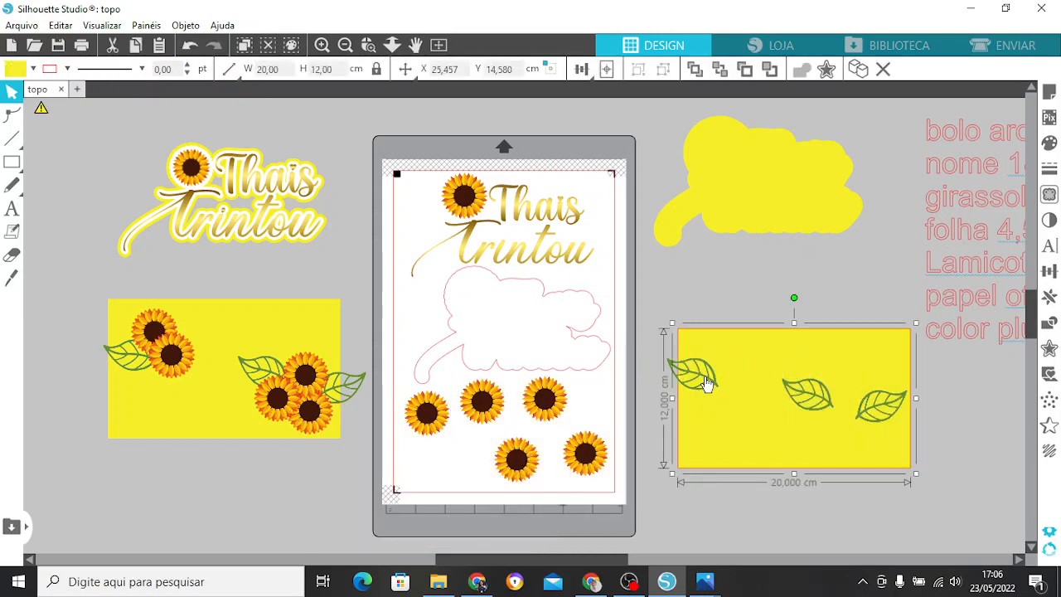
{"action": "left_click", "coordinate": [711, 386]}
{"action": "left_click_drag", "start_coordinate": [711, 386], "coordinate": [430, 471]}
{"action": "left_click", "coordinate": [817, 403]}
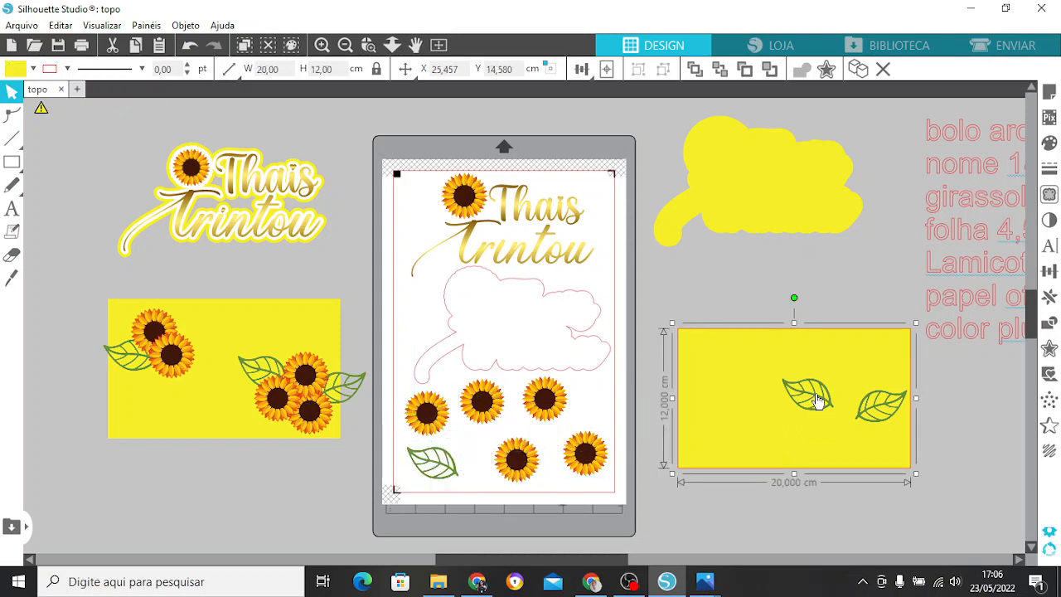
{"action": "left_click", "coordinate": [819, 402]}
{"action": "left_click_drag", "start_coordinate": [820, 402], "coordinate": [583, 464]}
{"action": "left_click", "coordinate": [585, 455]}
{"action": "left_click", "coordinate": [874, 417]}
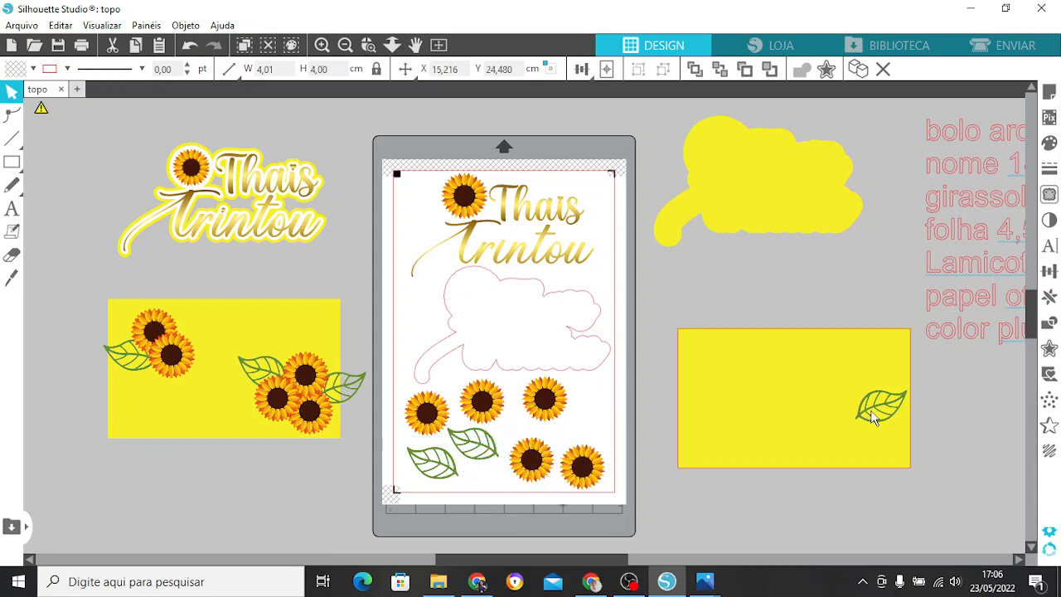
{"action": "left_click_drag", "start_coordinate": [877, 414], "coordinate": [583, 431]}
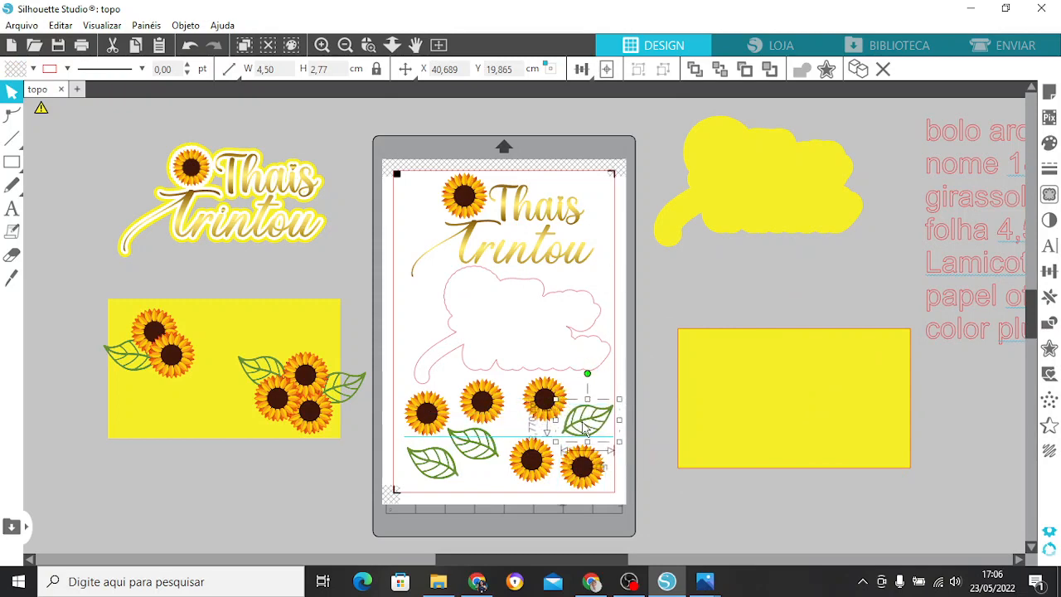
{"action": "left_click", "coordinate": [651, 374]}
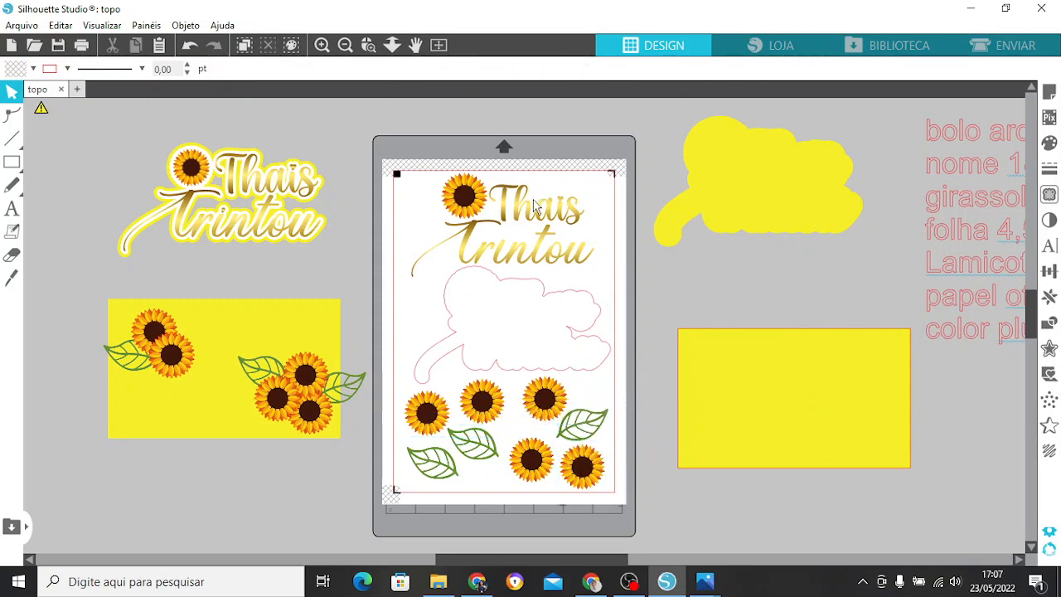
Add a rounded 0,1 cm offset contour around the grouped lettering and sunflower.
{"action": "left_click", "coordinate": [570, 220]}
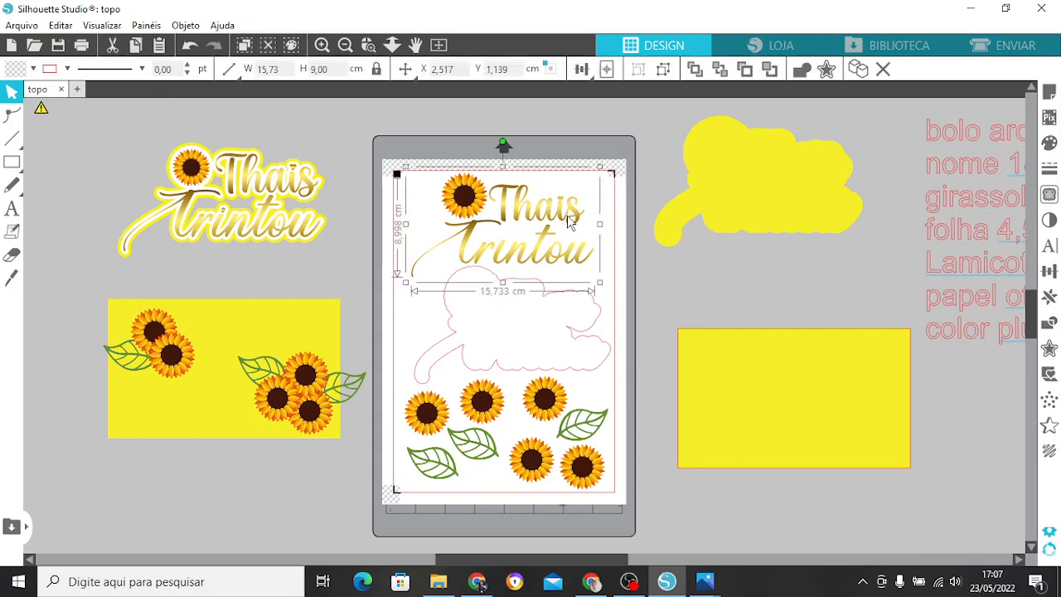
{"action": "left_click", "coordinate": [1050, 348]}
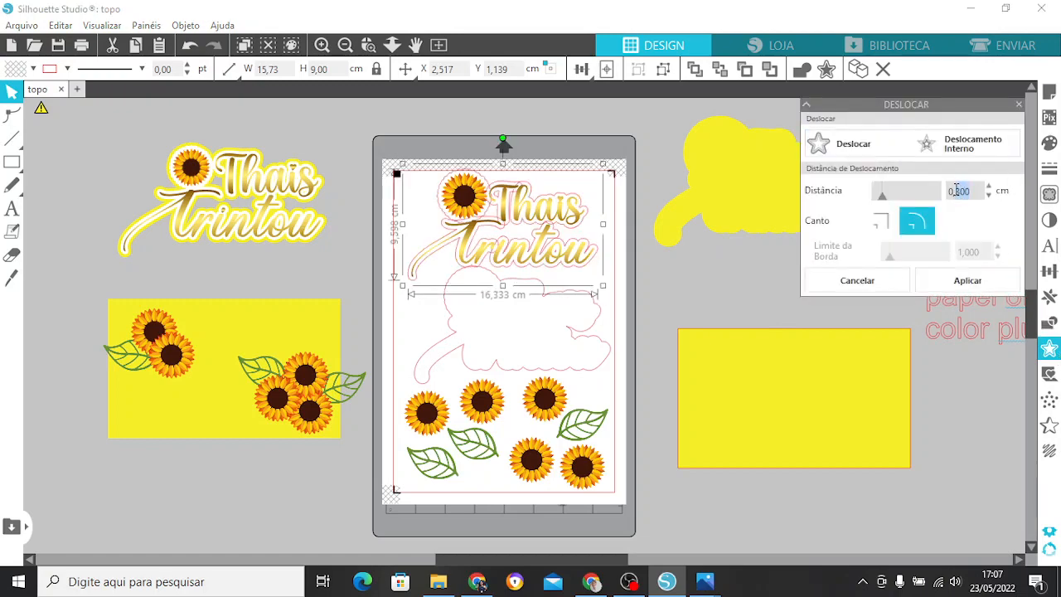
{"action": "type", "text": "1"}
{"action": "left_click", "coordinate": [995, 286]}
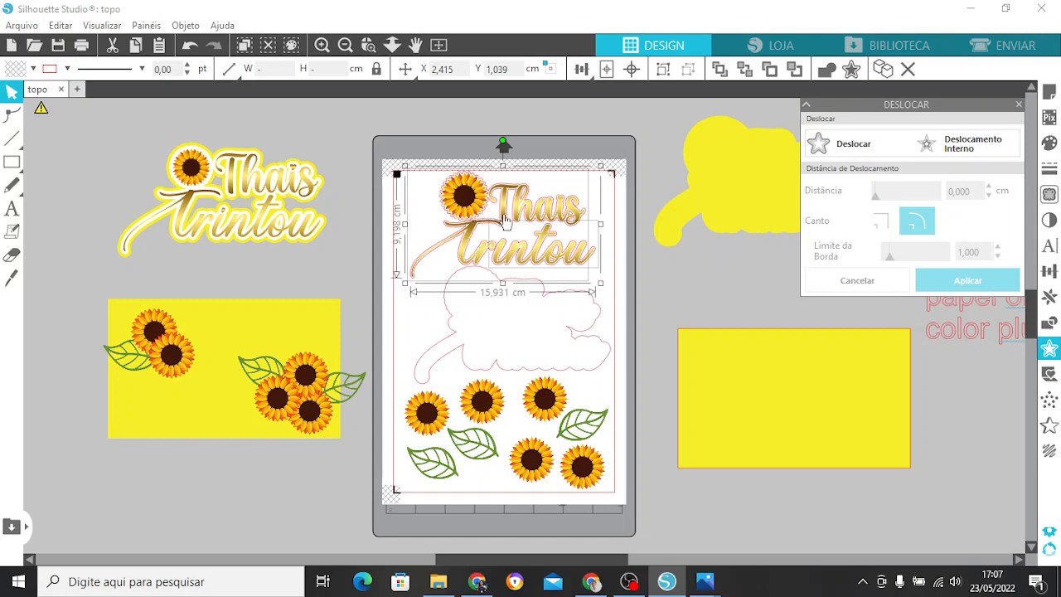
{"action": "left_click", "coordinate": [422, 324]}
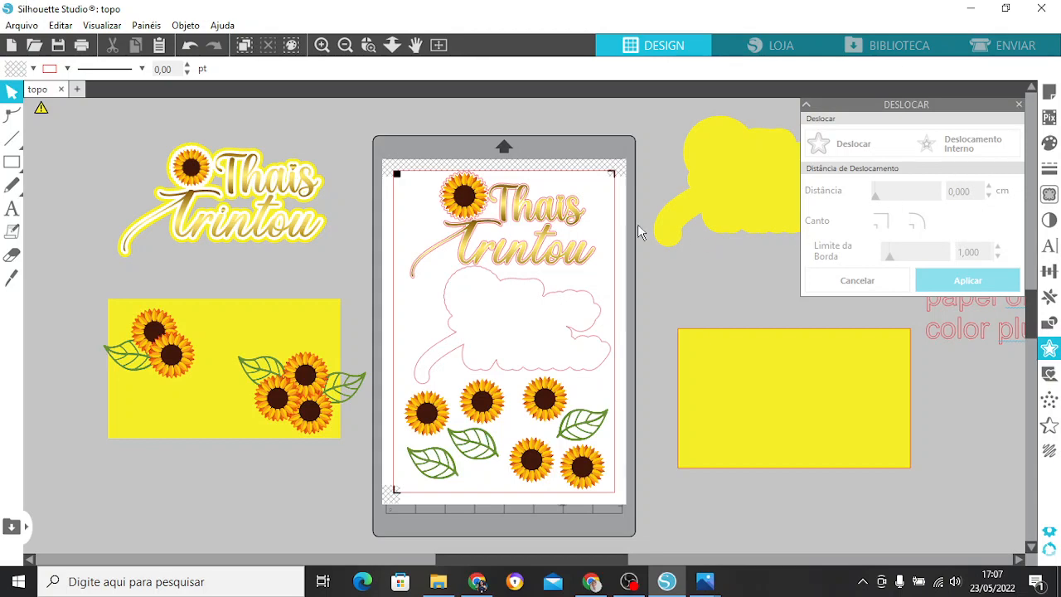
In the cutting setup, switch off edge cutting for the grouped lettering and sunflower, and set both offset contours around them to Cortar.
{"action": "left_click", "coordinate": [1032, 51]}
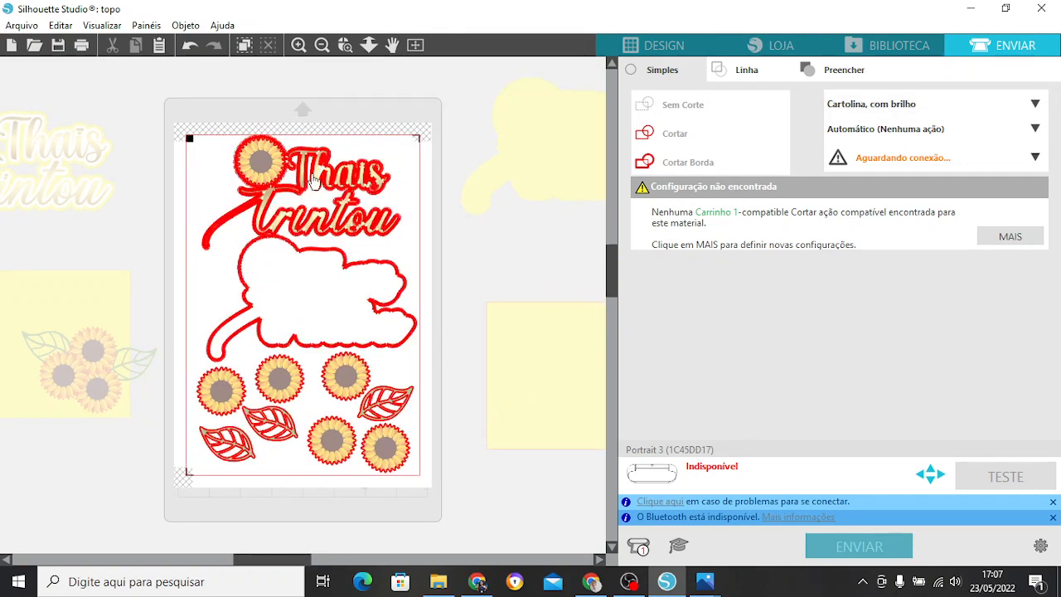
{"action": "left_click", "coordinate": [298, 46]}
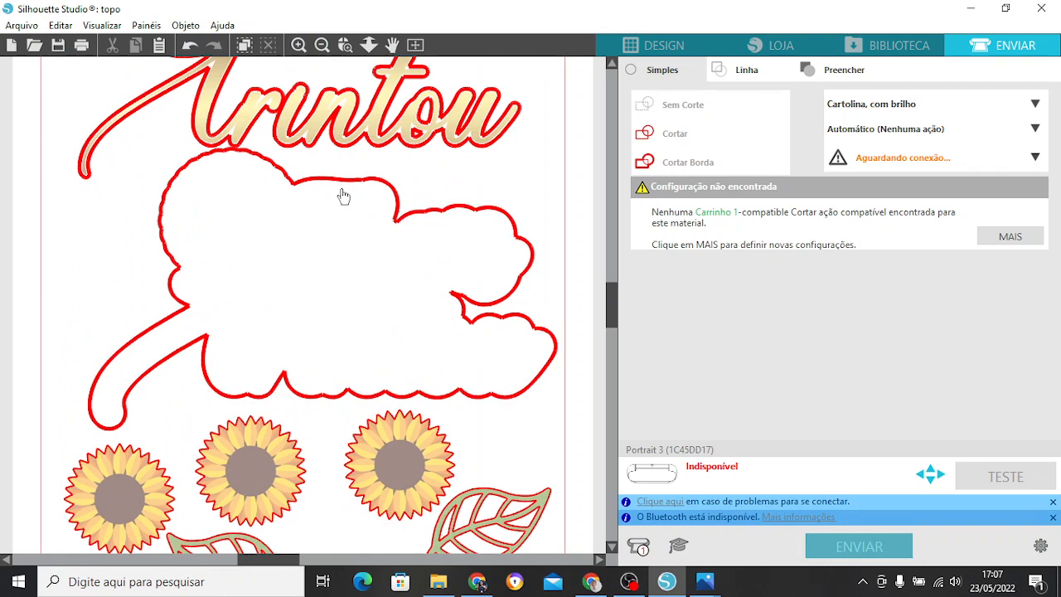
{"action": "scroll", "coordinate": [616, 290], "scroll_direction": "up", "scroll_amount": 3}
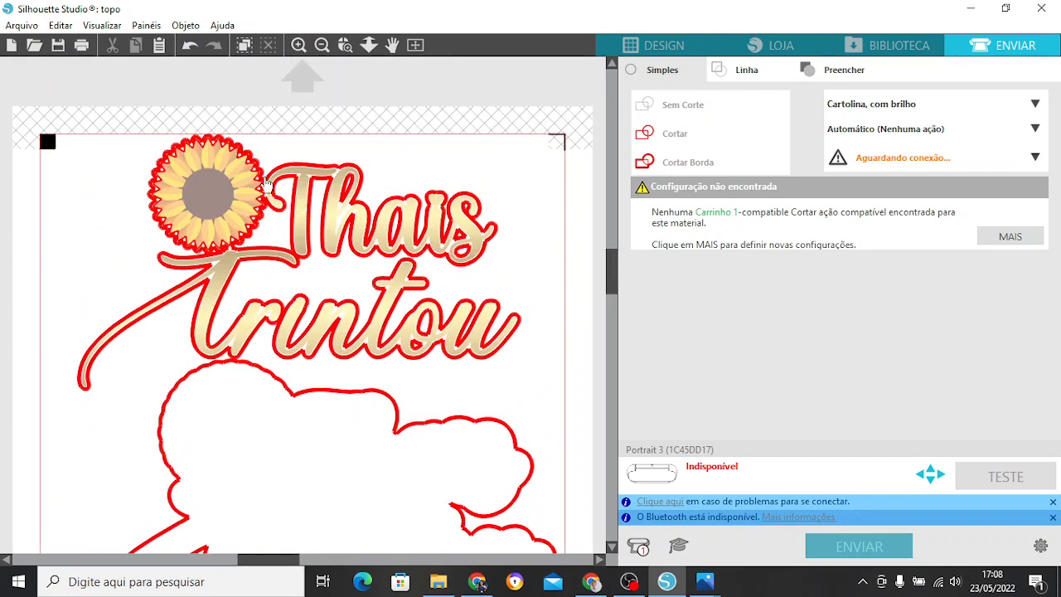
{"action": "left_click", "coordinate": [266, 177]}
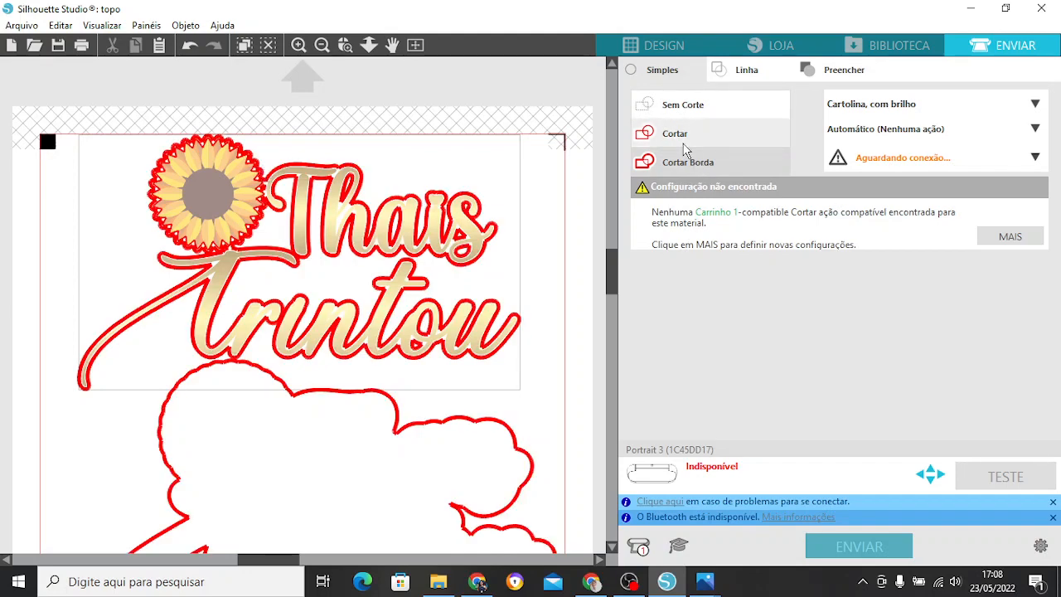
{"action": "left_click", "coordinate": [685, 146]}
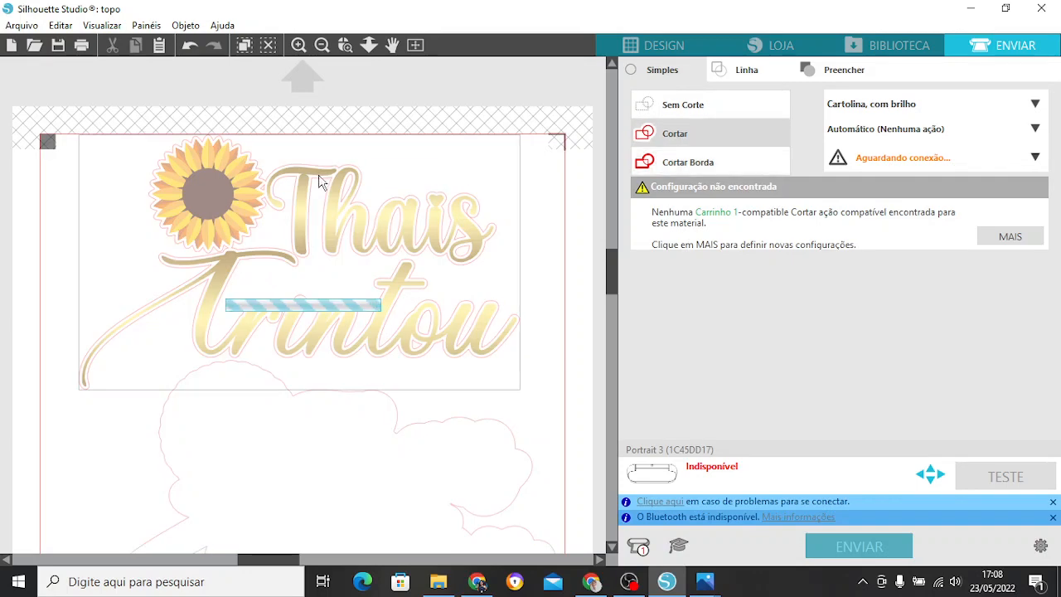
{"action": "left_click", "coordinate": [721, 120]}
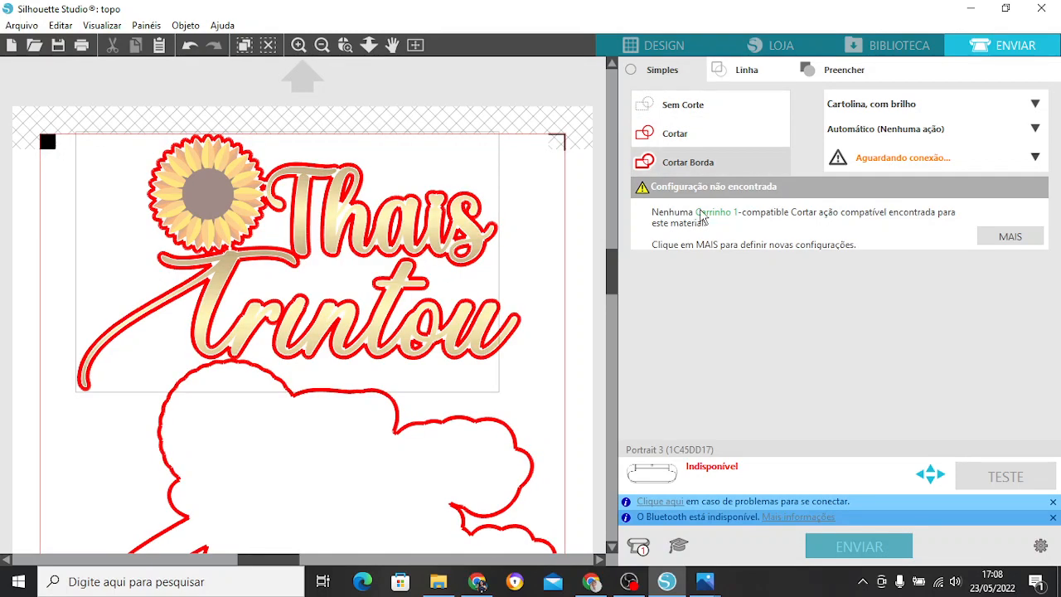
{"action": "left_click", "coordinate": [673, 141]}
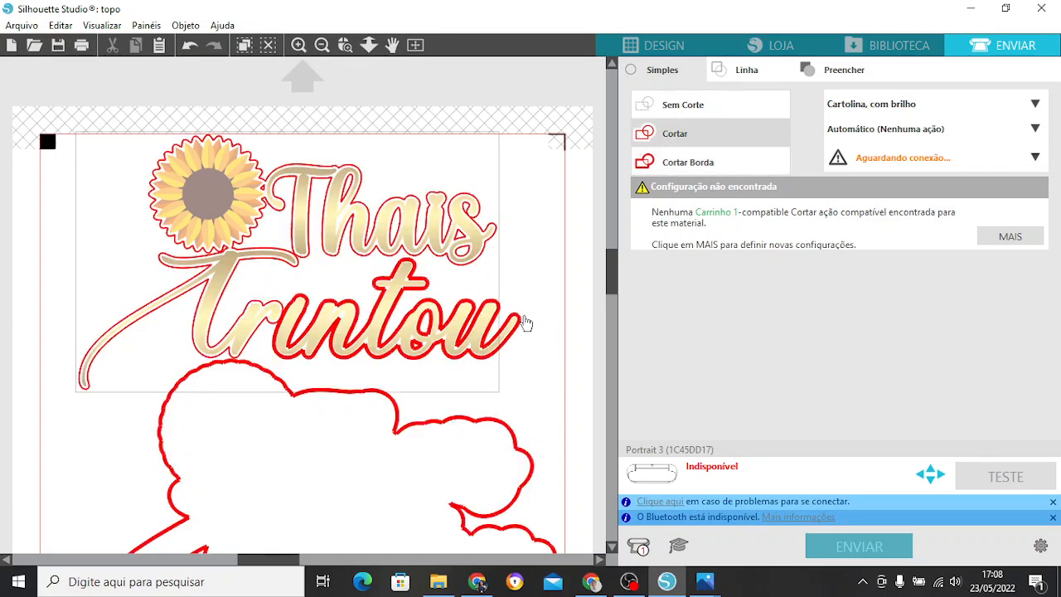
{"action": "left_click", "coordinate": [525, 322]}
{"action": "left_click", "coordinate": [657, 136]}
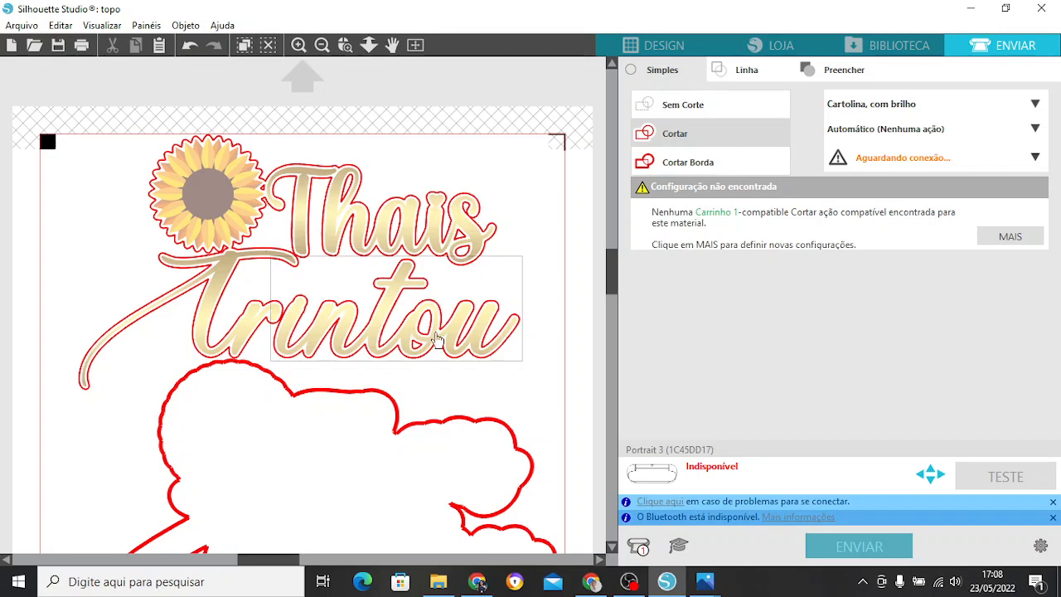
Check the cut style of the large outline, then choose Cartolina, lisa as the material with the action Cortar.
{"action": "left_click_drag", "start_coordinate": [612, 265], "coordinate": [611, 318]}
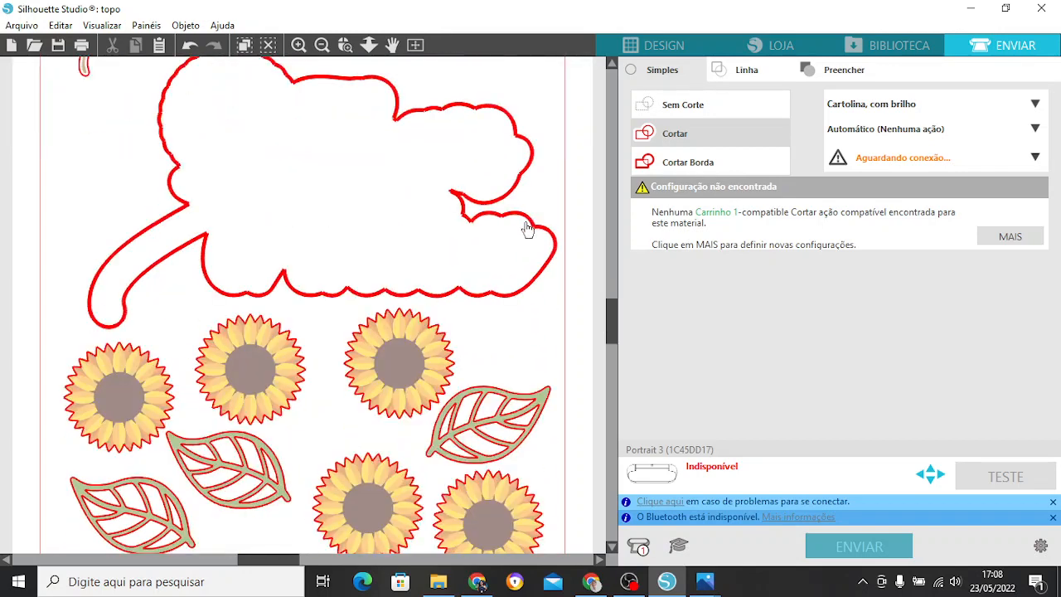
{"action": "left_click", "coordinate": [360, 89]}
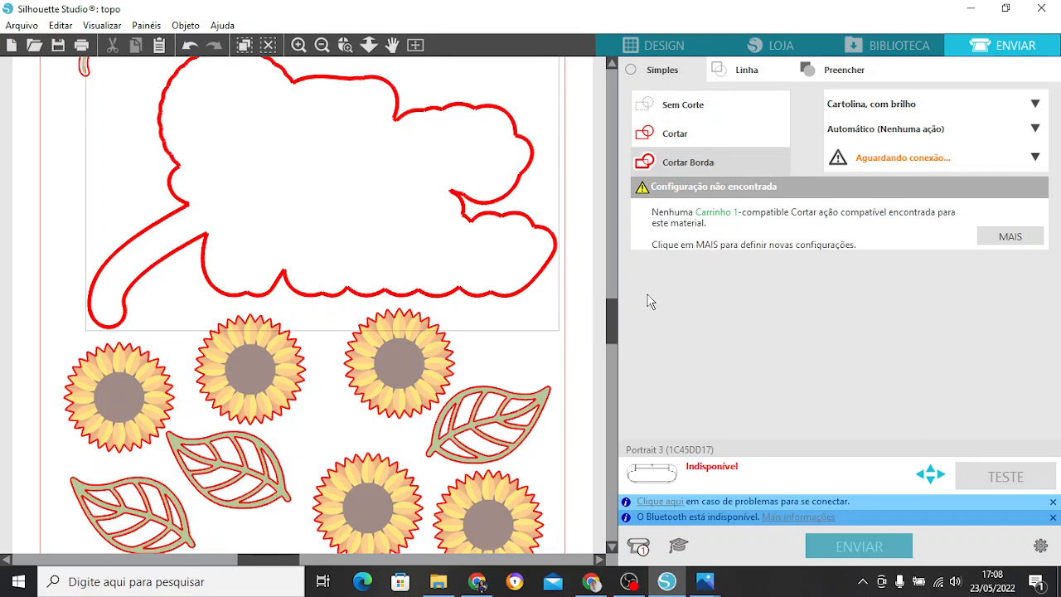
{"action": "left_click_drag", "start_coordinate": [610, 318], "coordinate": [611, 338]}
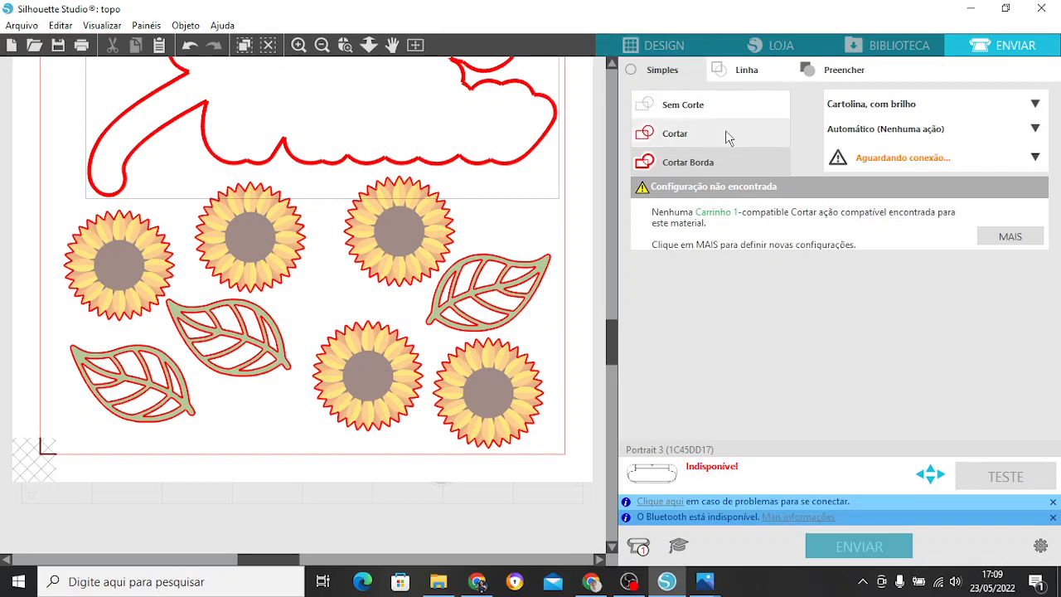
{"action": "left_click", "coordinate": [861, 108]}
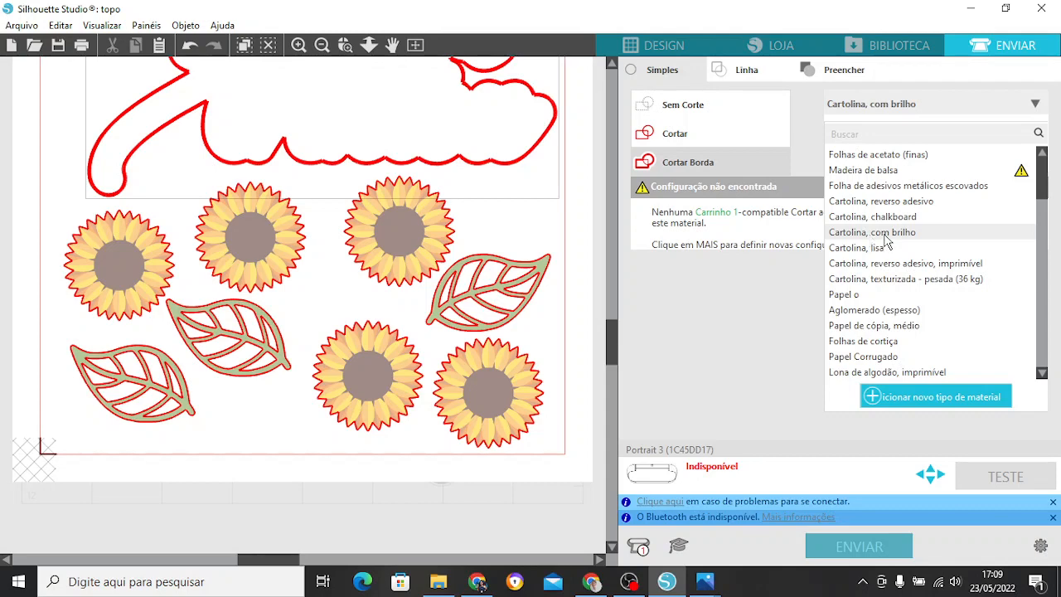
{"action": "left_click", "coordinate": [867, 248]}
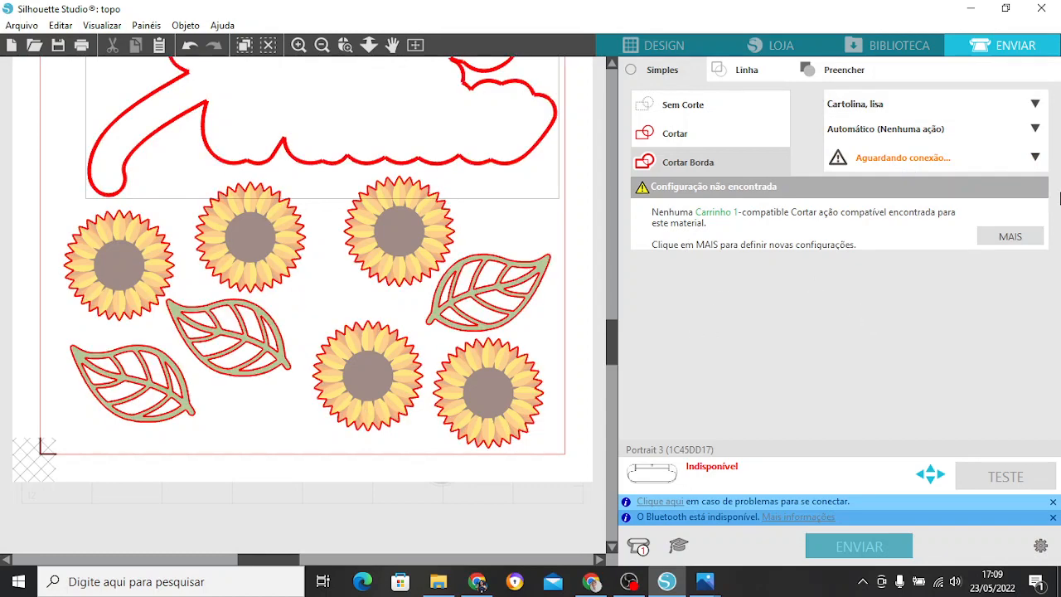
{"action": "left_click", "coordinate": [967, 126]}
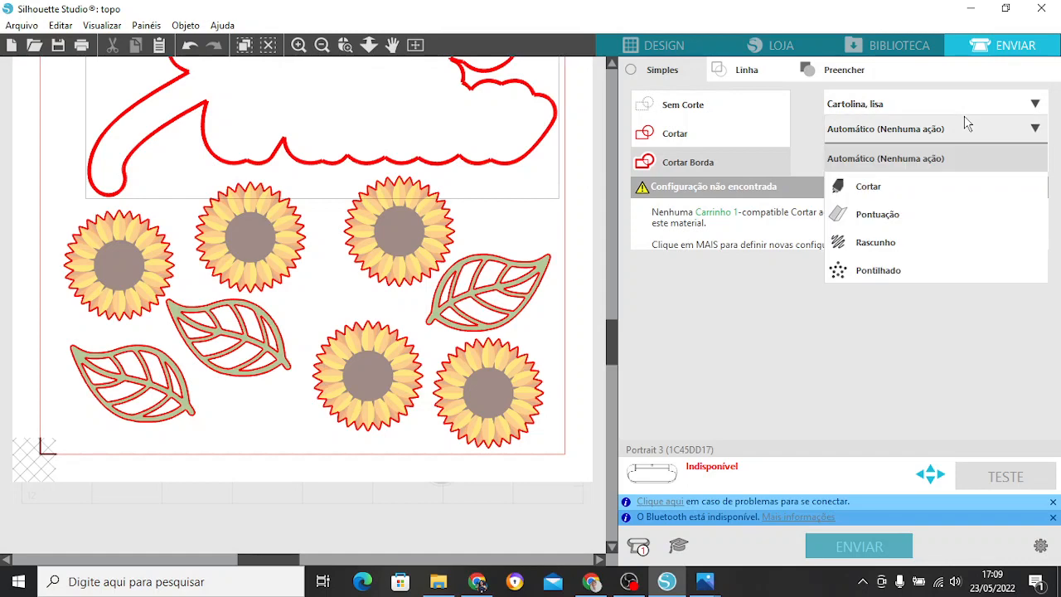
{"action": "left_click", "coordinate": [869, 186]}
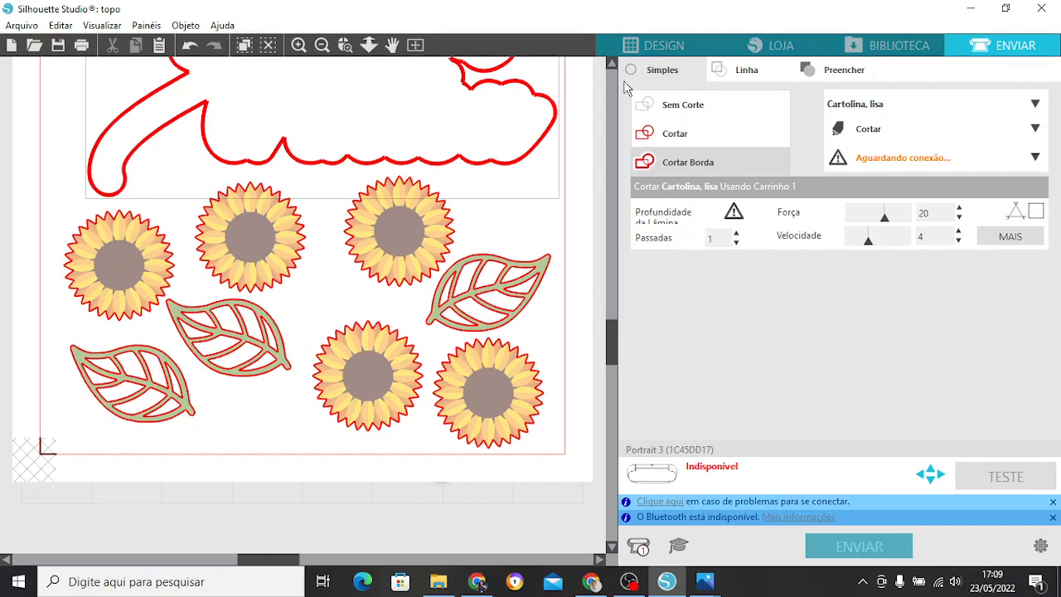
Return to the design view and move all the laid-out pieces together off the page to the area below it.
{"action": "left_click_drag", "start_coordinate": [612, 338], "coordinate": [612, 243]}
{"action": "left_click", "coordinate": [633, 49]}
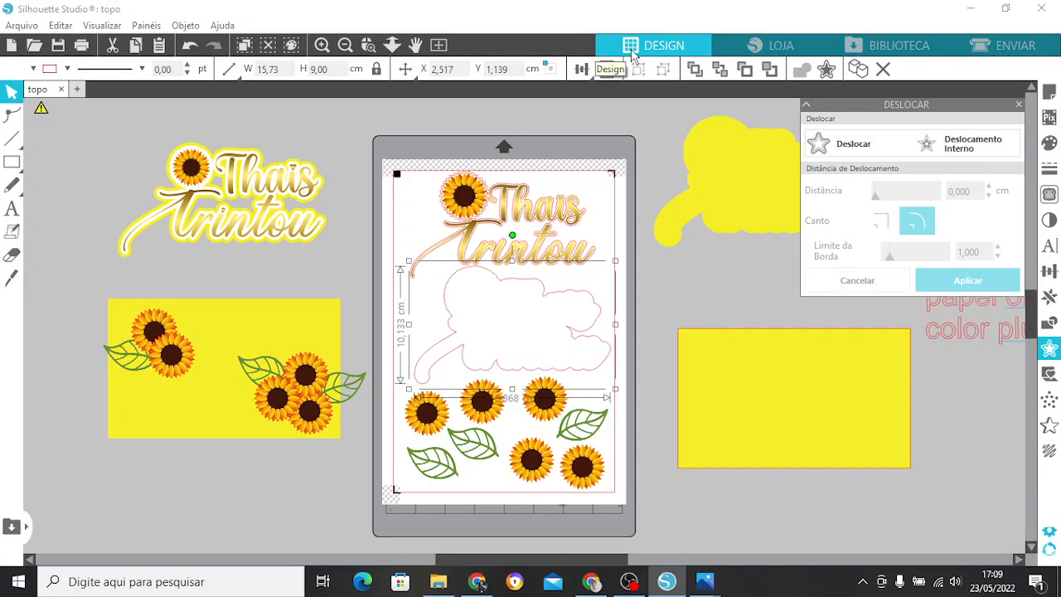
{"action": "left_click_drag", "start_coordinate": [404, 144], "coordinate": [590, 490]}
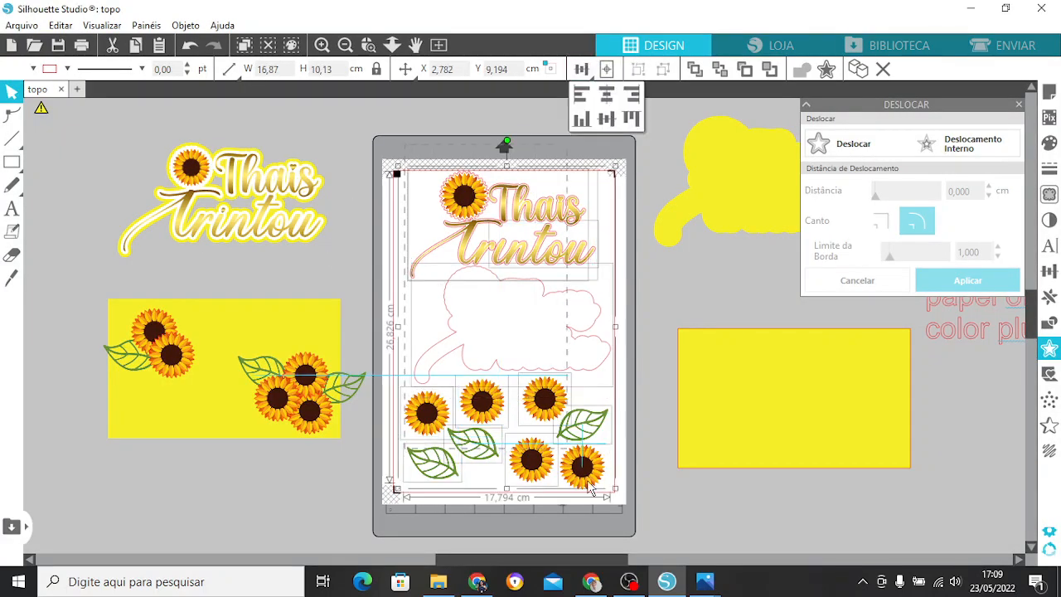
{"action": "left_click_drag", "start_coordinate": [568, 367], "coordinate": [308, 533]}
{"action": "left_click", "coordinate": [481, 444]}
Place the yellow backing layer on the upper part of the emptied page, inside the registration marks.
{"action": "left_click", "coordinate": [723, 109]}
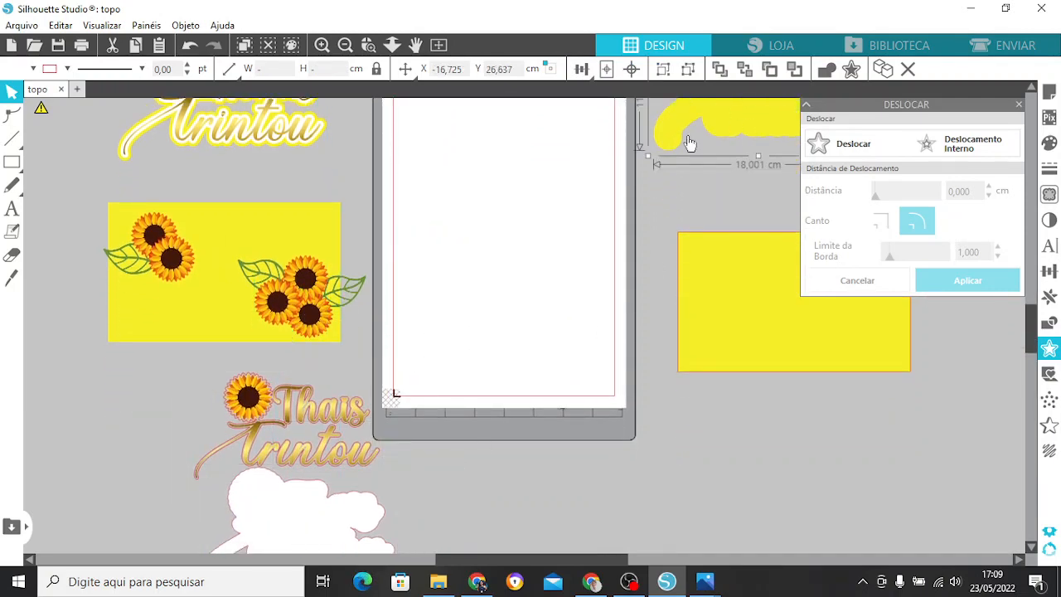
{"action": "left_click_drag", "start_coordinate": [688, 143], "coordinate": [490, 188]}
{"action": "scroll", "coordinate": [490, 188], "scroll_direction": "up", "scroll_amount": 3}
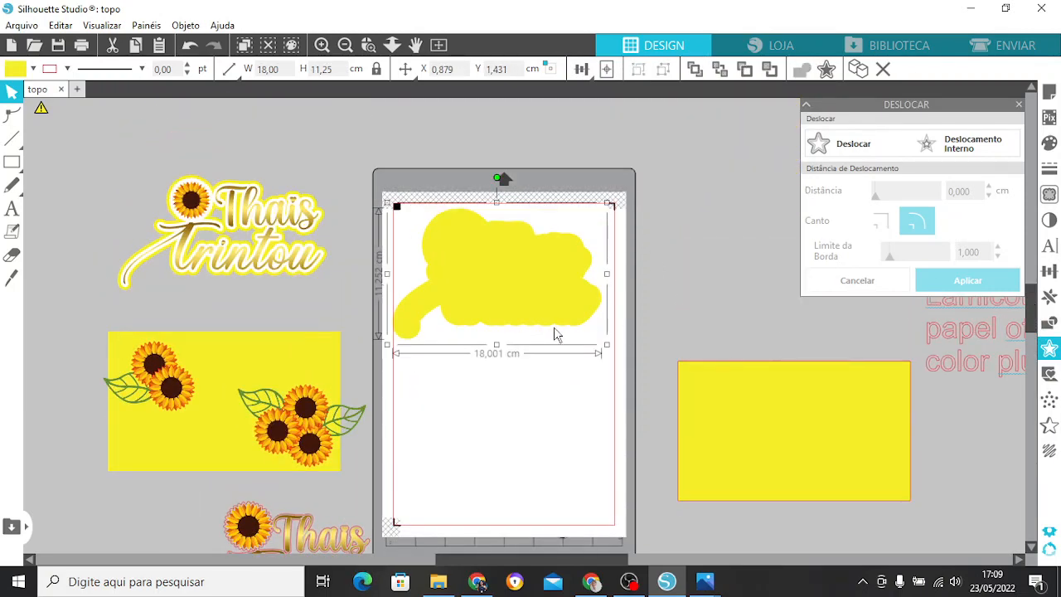
{"action": "left_click_drag", "start_coordinate": [540, 308], "coordinate": [545, 310]}
{"action": "left_click", "coordinate": [688, 303]}
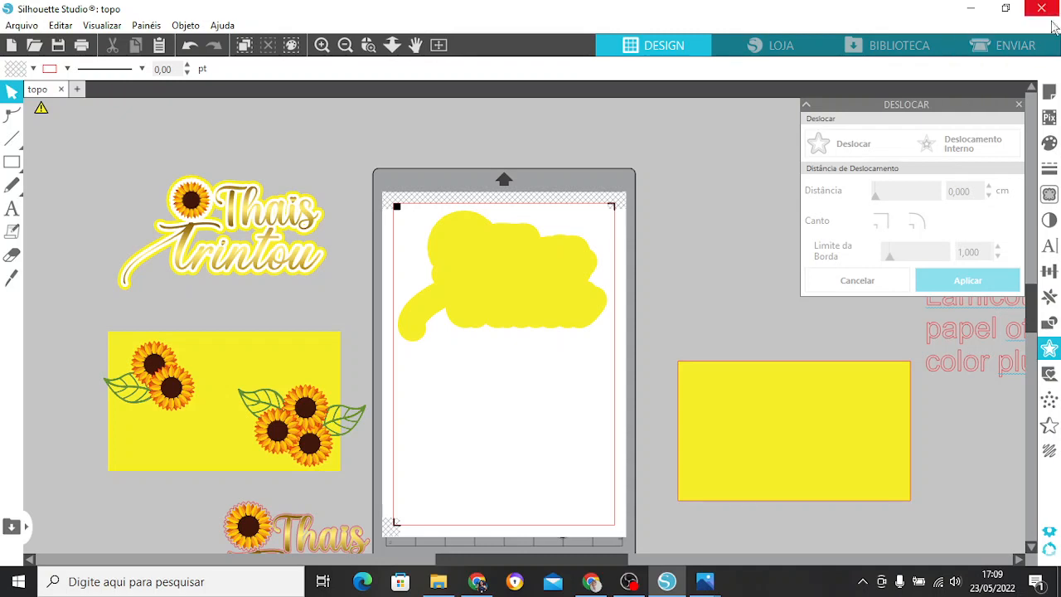
{"action": "scroll", "coordinate": [1034, 319], "scroll_direction": "down", "scroll_amount": 1}
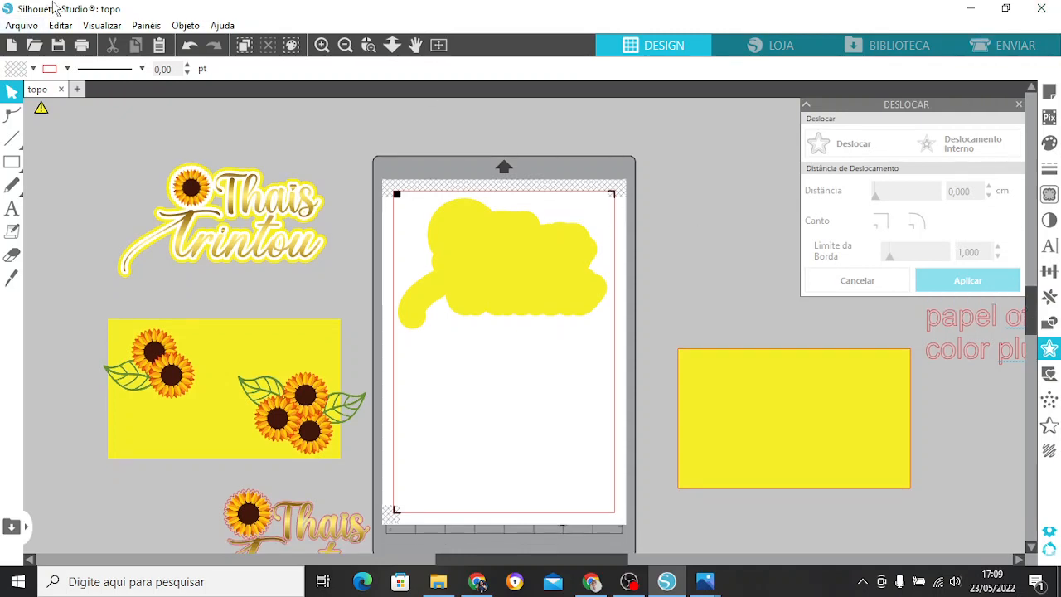